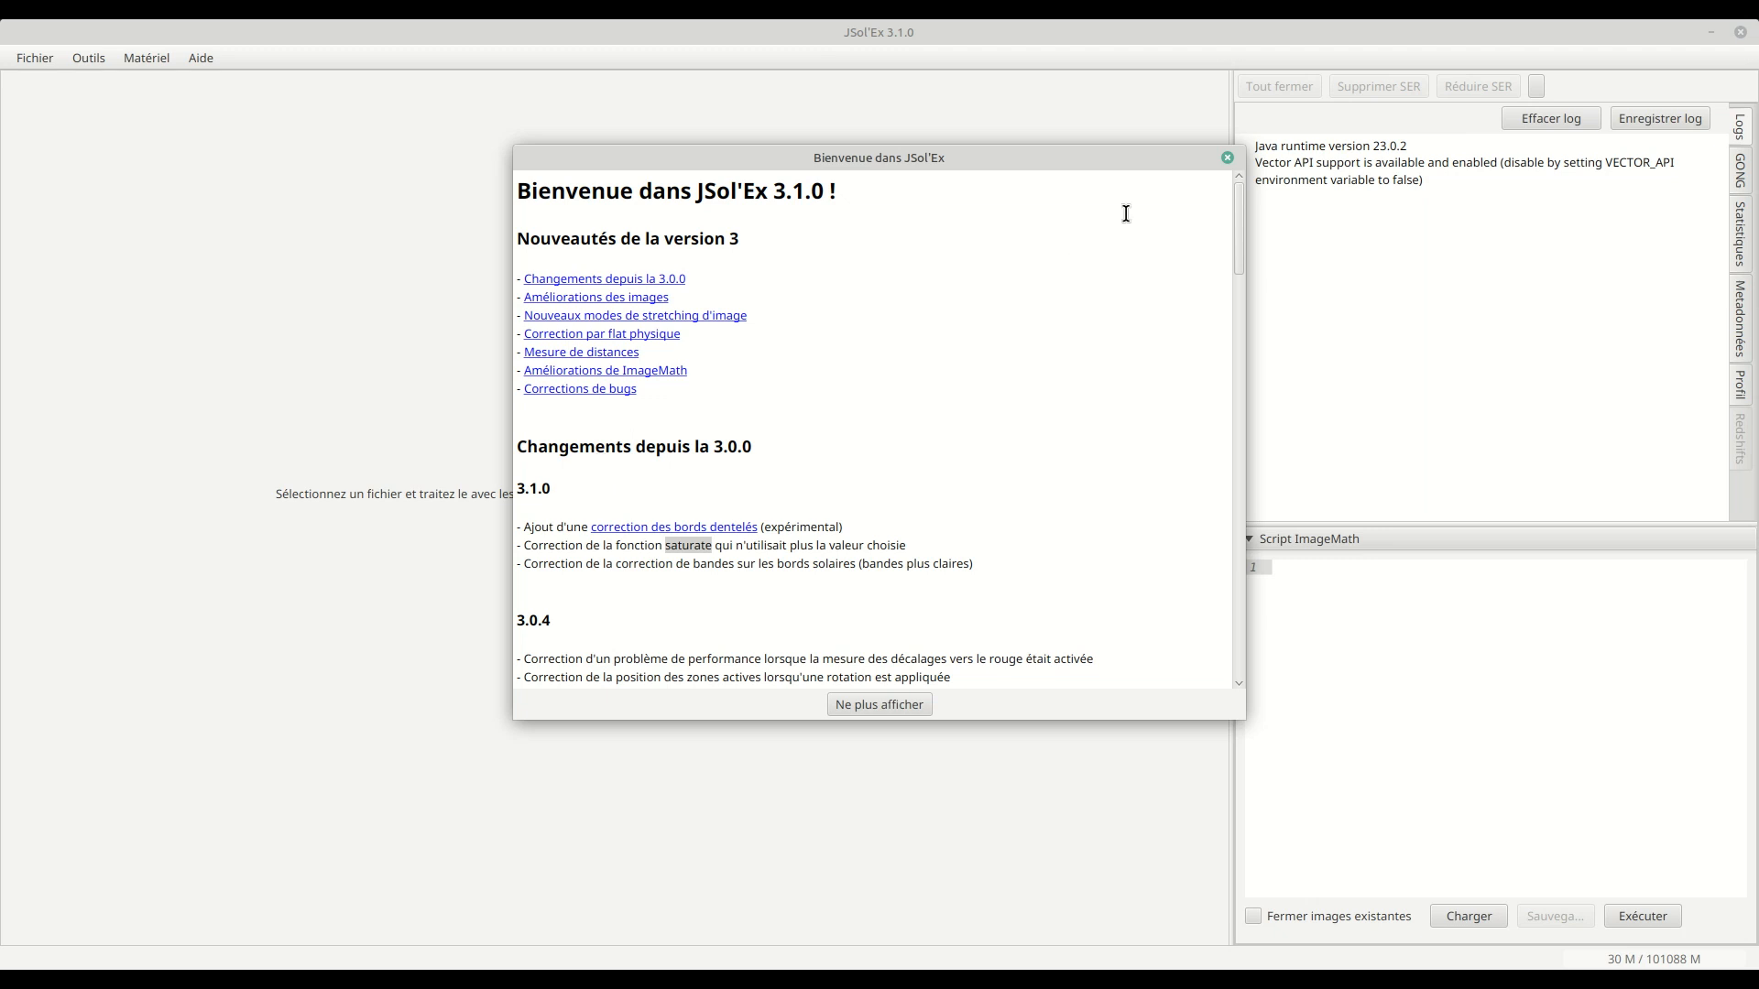
# - Dismiss the welcome window and open the recent file 202504_17-07_43_22-scan.ser for processing
pyautogui.click(1227, 158)
pyautogui.click(35, 58)
pyautogui.moveTo(128, 157)
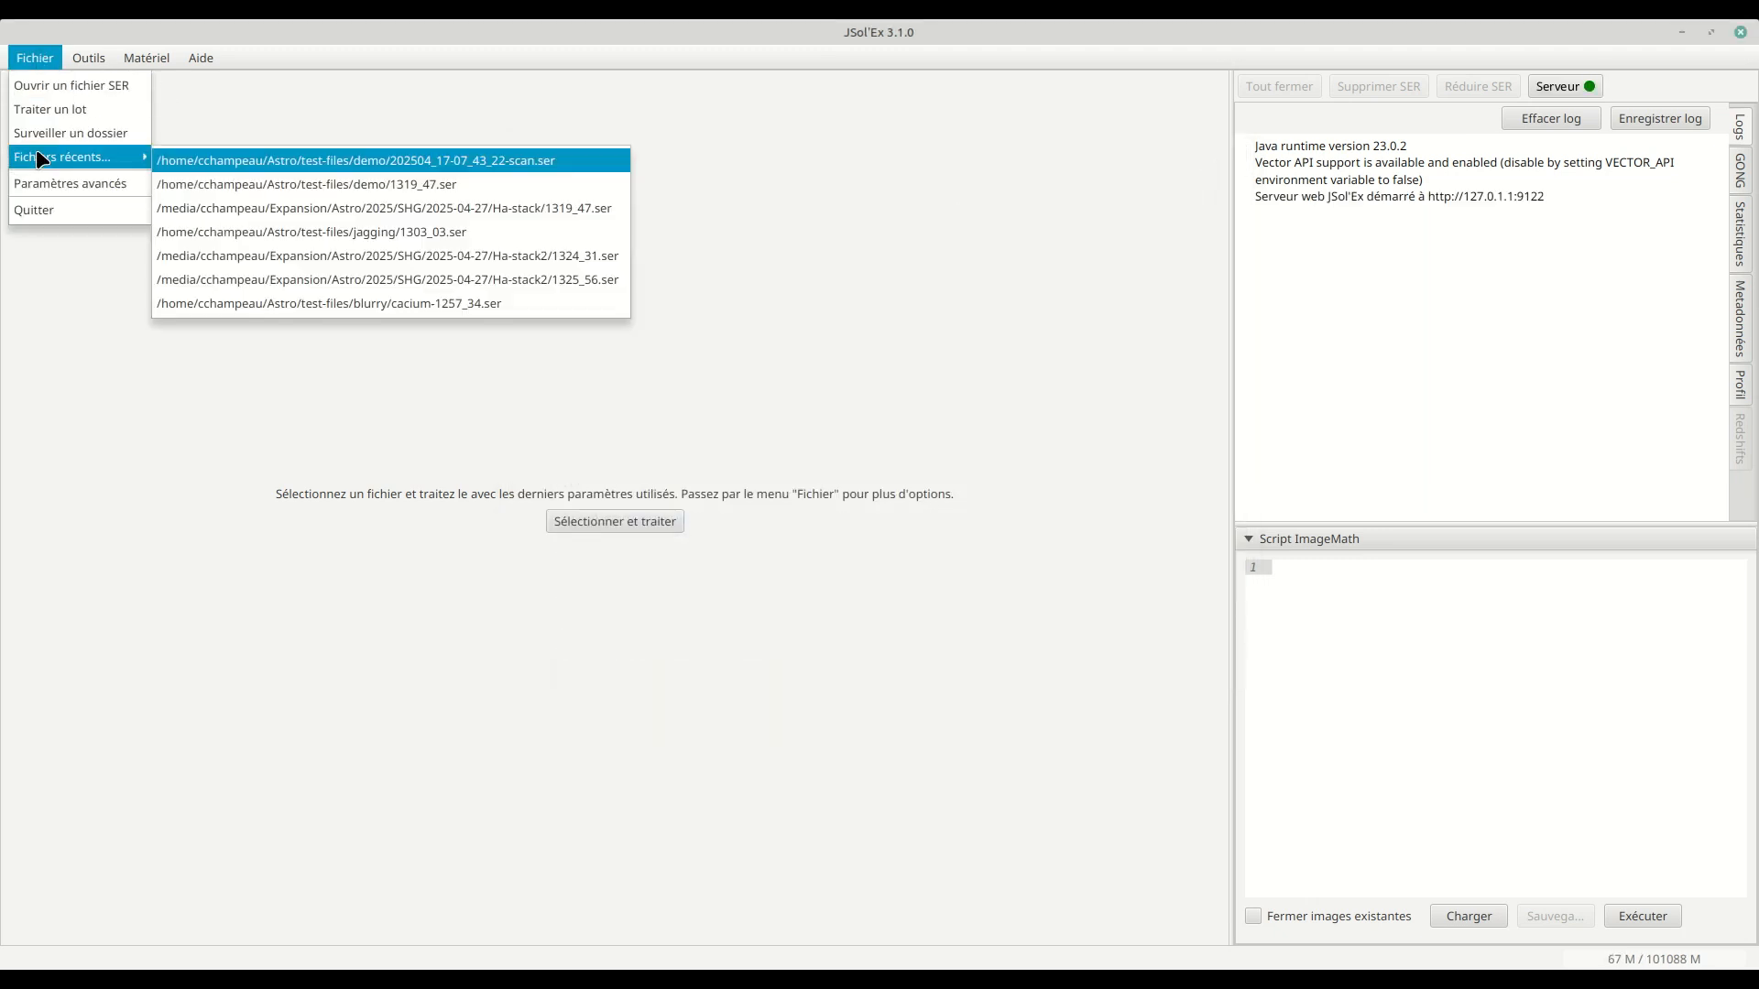
pyautogui.click(222, 162)
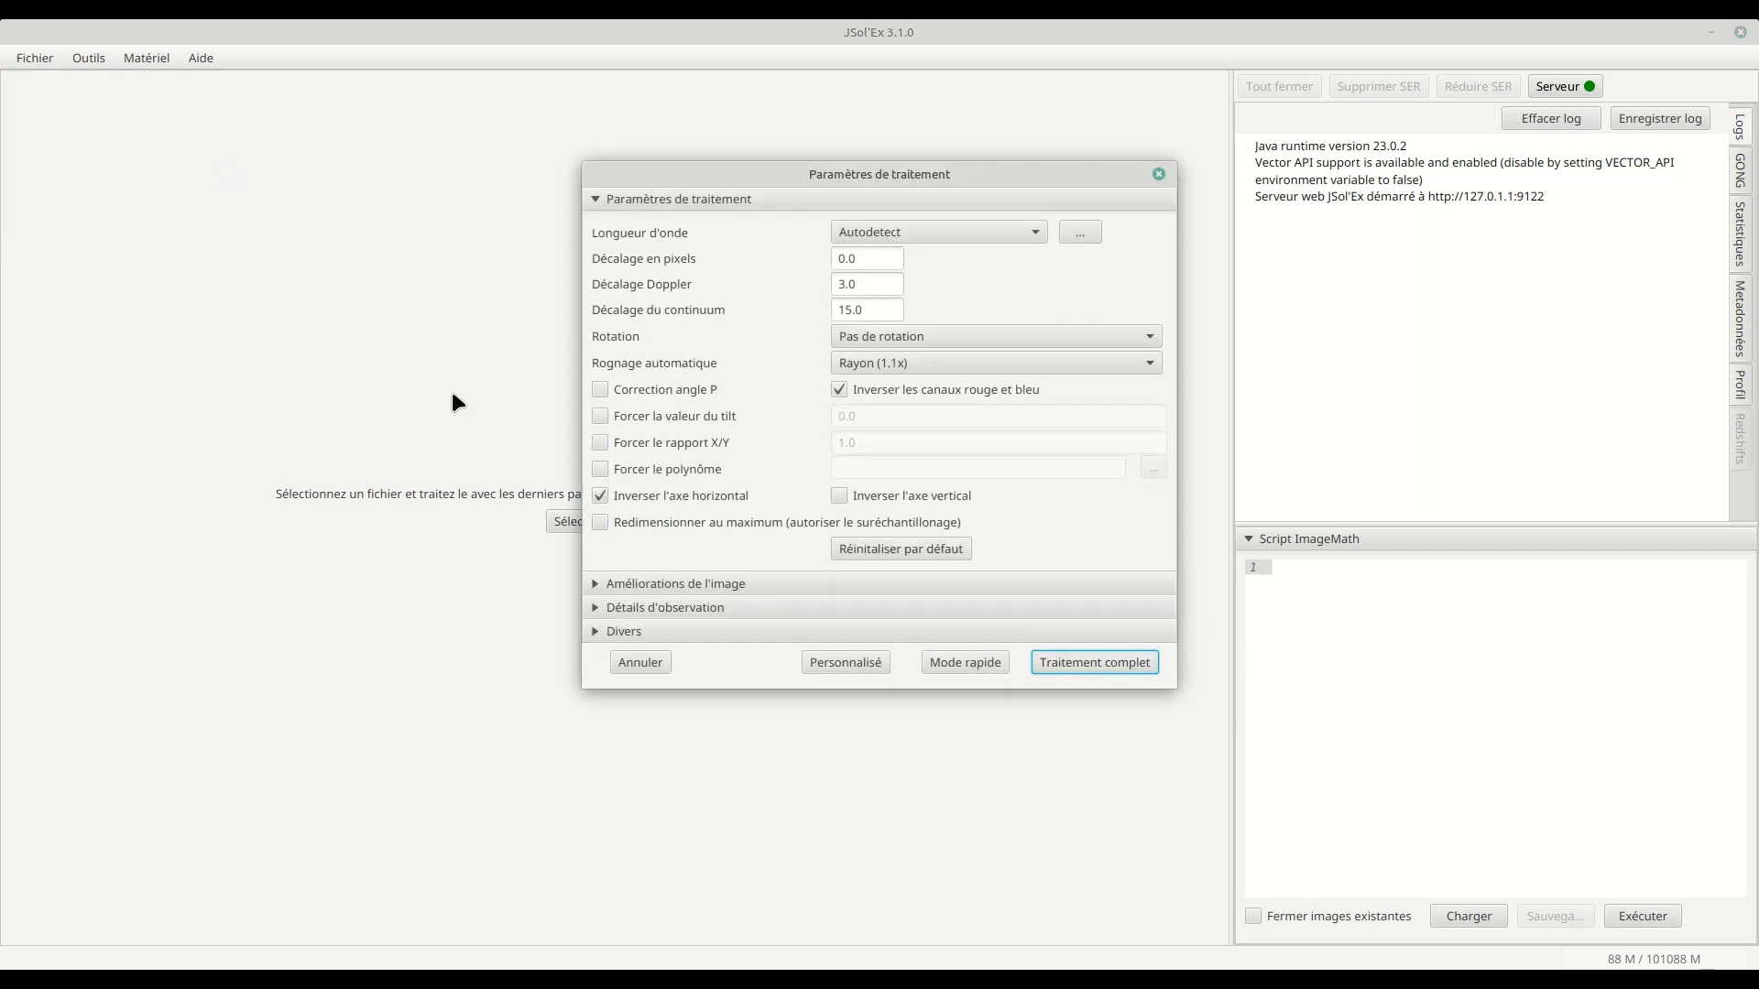
# - Run a custom processing that also generates the geometrically corrected and processed image (Après correction géométrique et traitée)
pyautogui.click(822, 667)
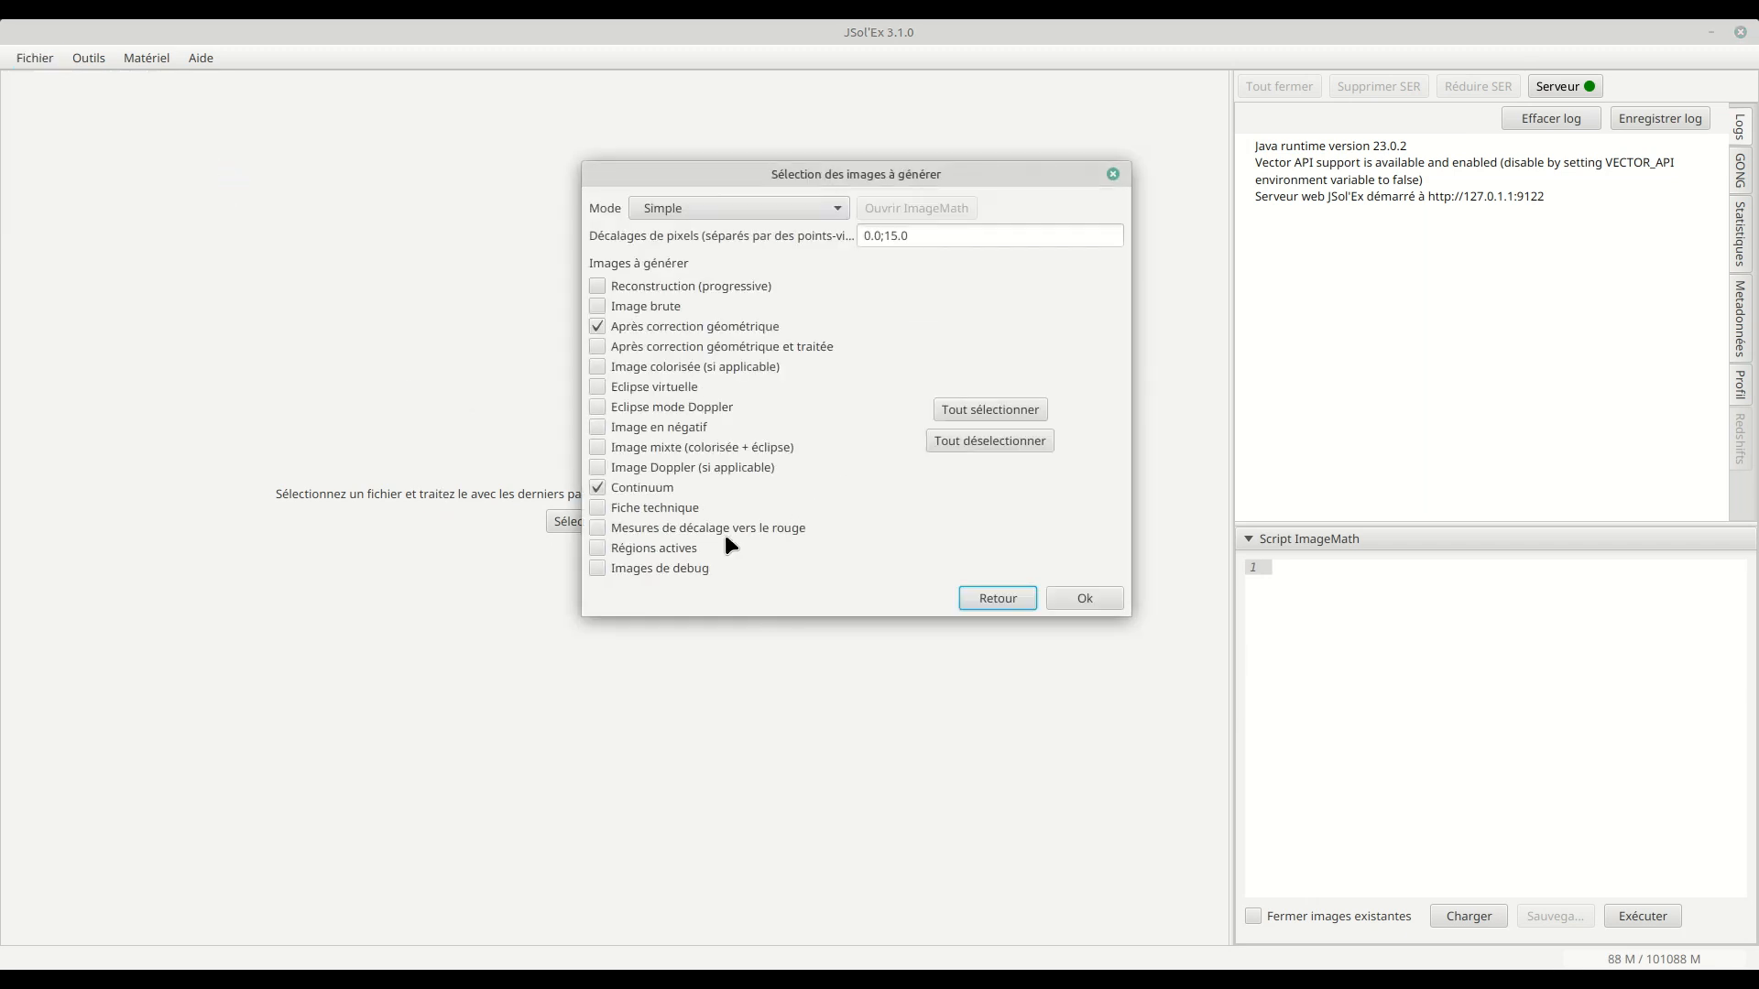
pyautogui.click(663, 348)
pyautogui.click(1069, 601)
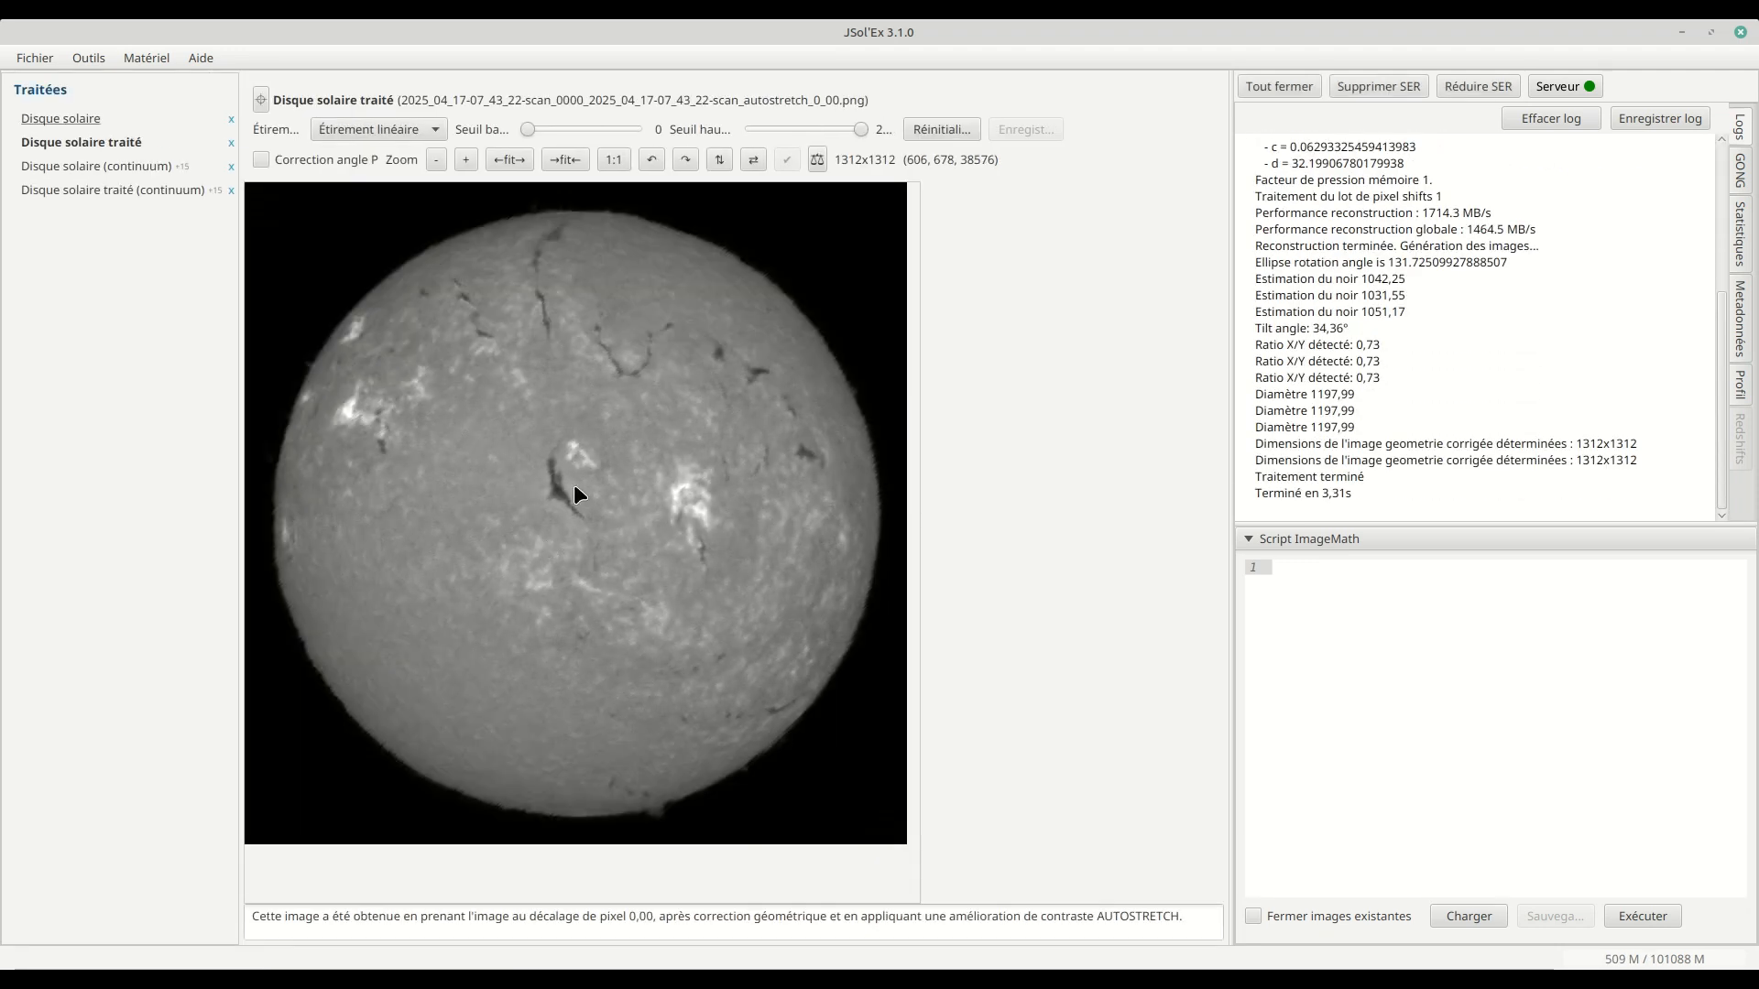
# - Examine the limb and the filaments of the processed solar disc closely for jagged edges
pyautogui.click(693, 365)
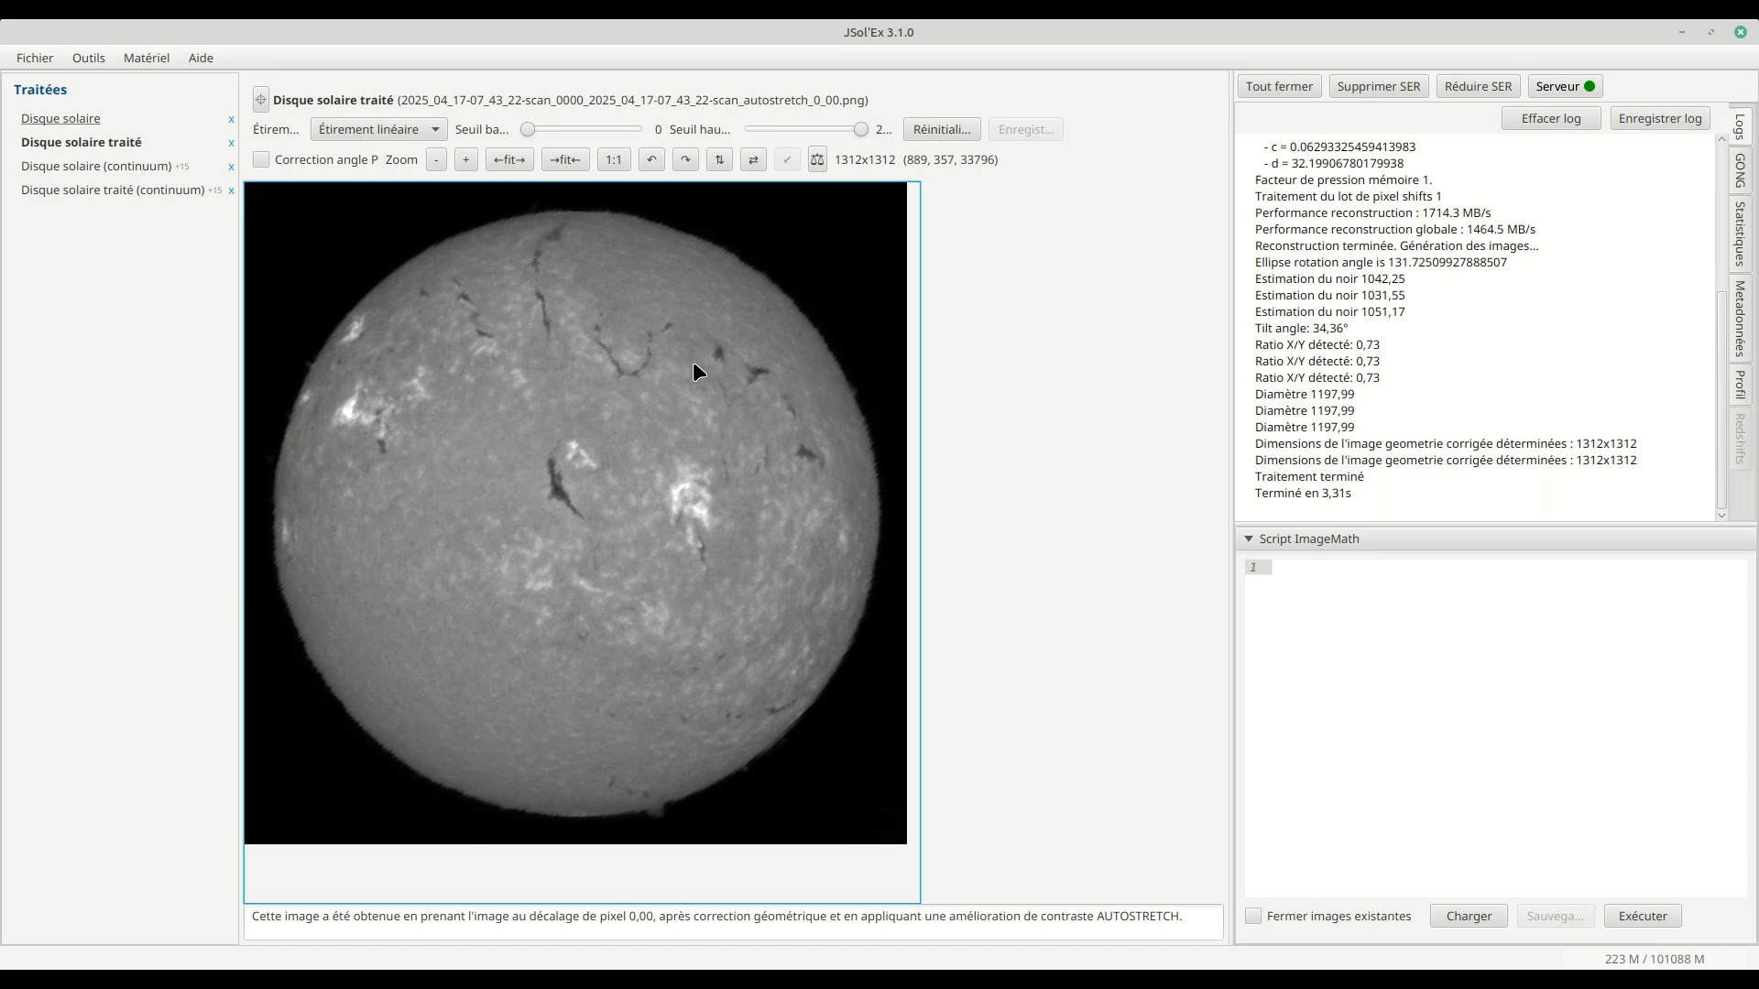
pyautogui.doubleClick(693, 364)
pyautogui.moveTo(892, 512); pyautogui.dragTo(447, 519)
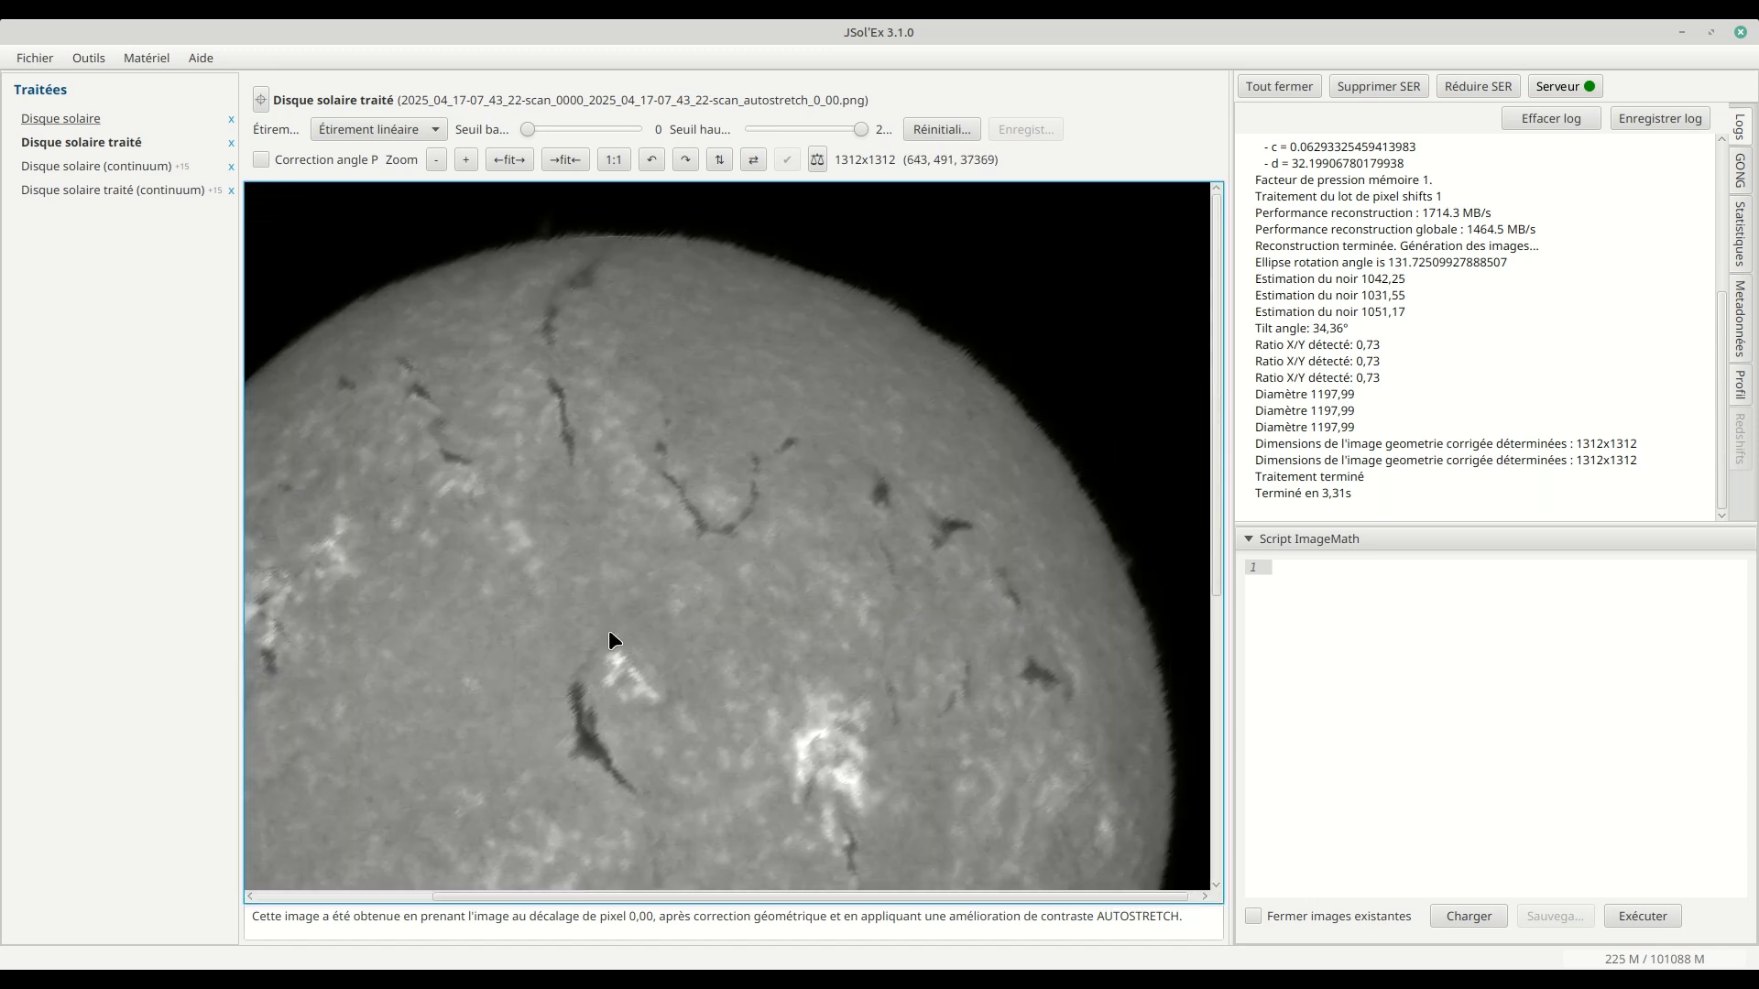
pyautogui.moveTo(552, 592); pyautogui.dragTo(1001, 330)
pyautogui.moveTo(707, 684); pyautogui.dragTo(458, 655)
pyautogui.moveTo(755, 577); pyautogui.dragTo(742, 871)
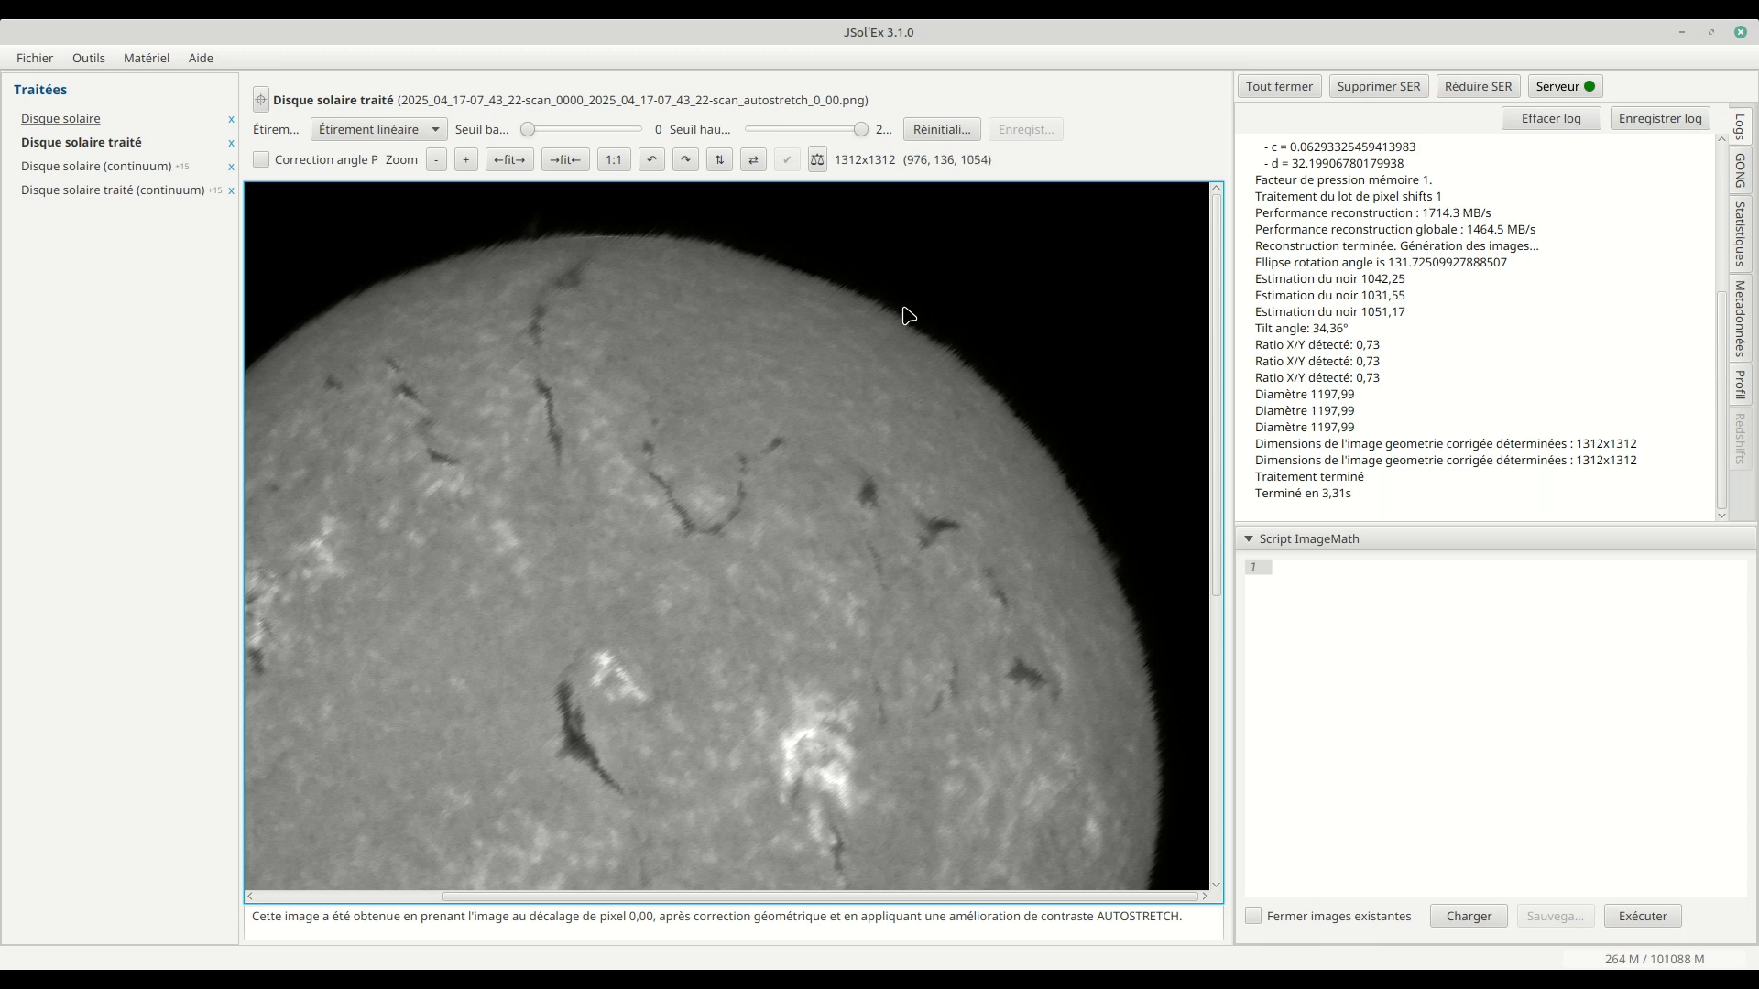
pyautogui.moveTo(679, 729); pyautogui.dragTo(852, 420)
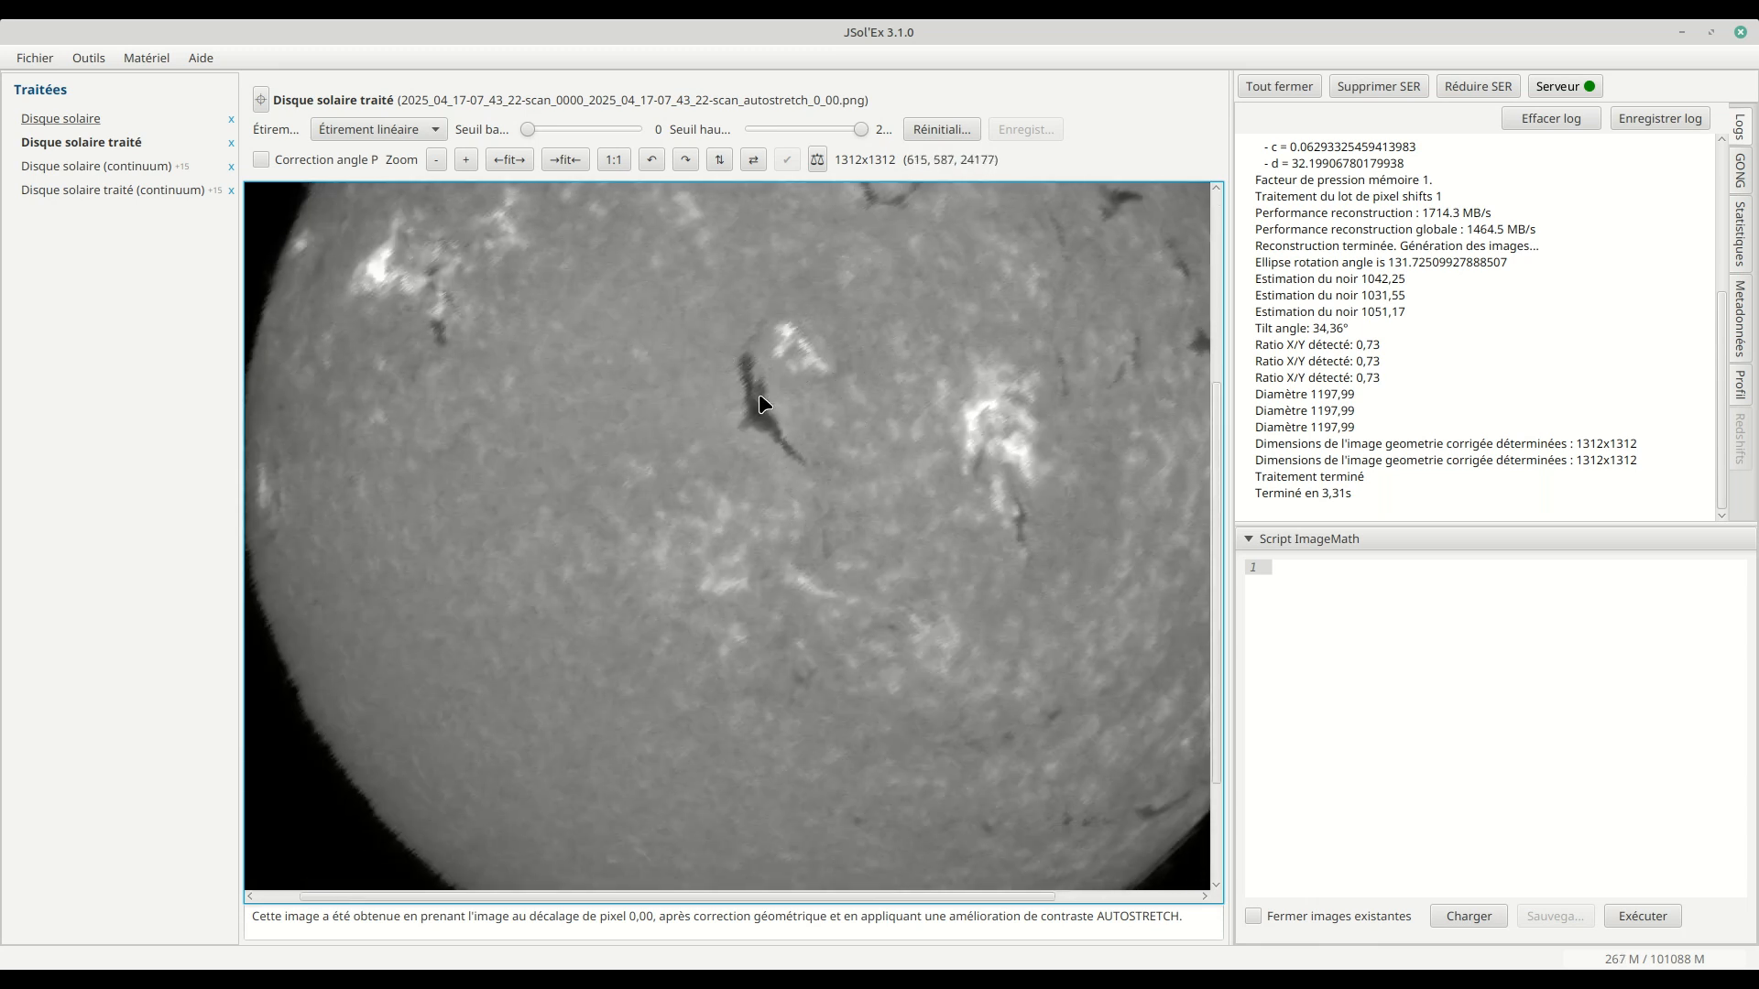
pyautogui.moveTo(865, 565); pyautogui.dragTo(675, 714)
pyautogui.moveTo(663, 461); pyautogui.dragTo(578, 499)
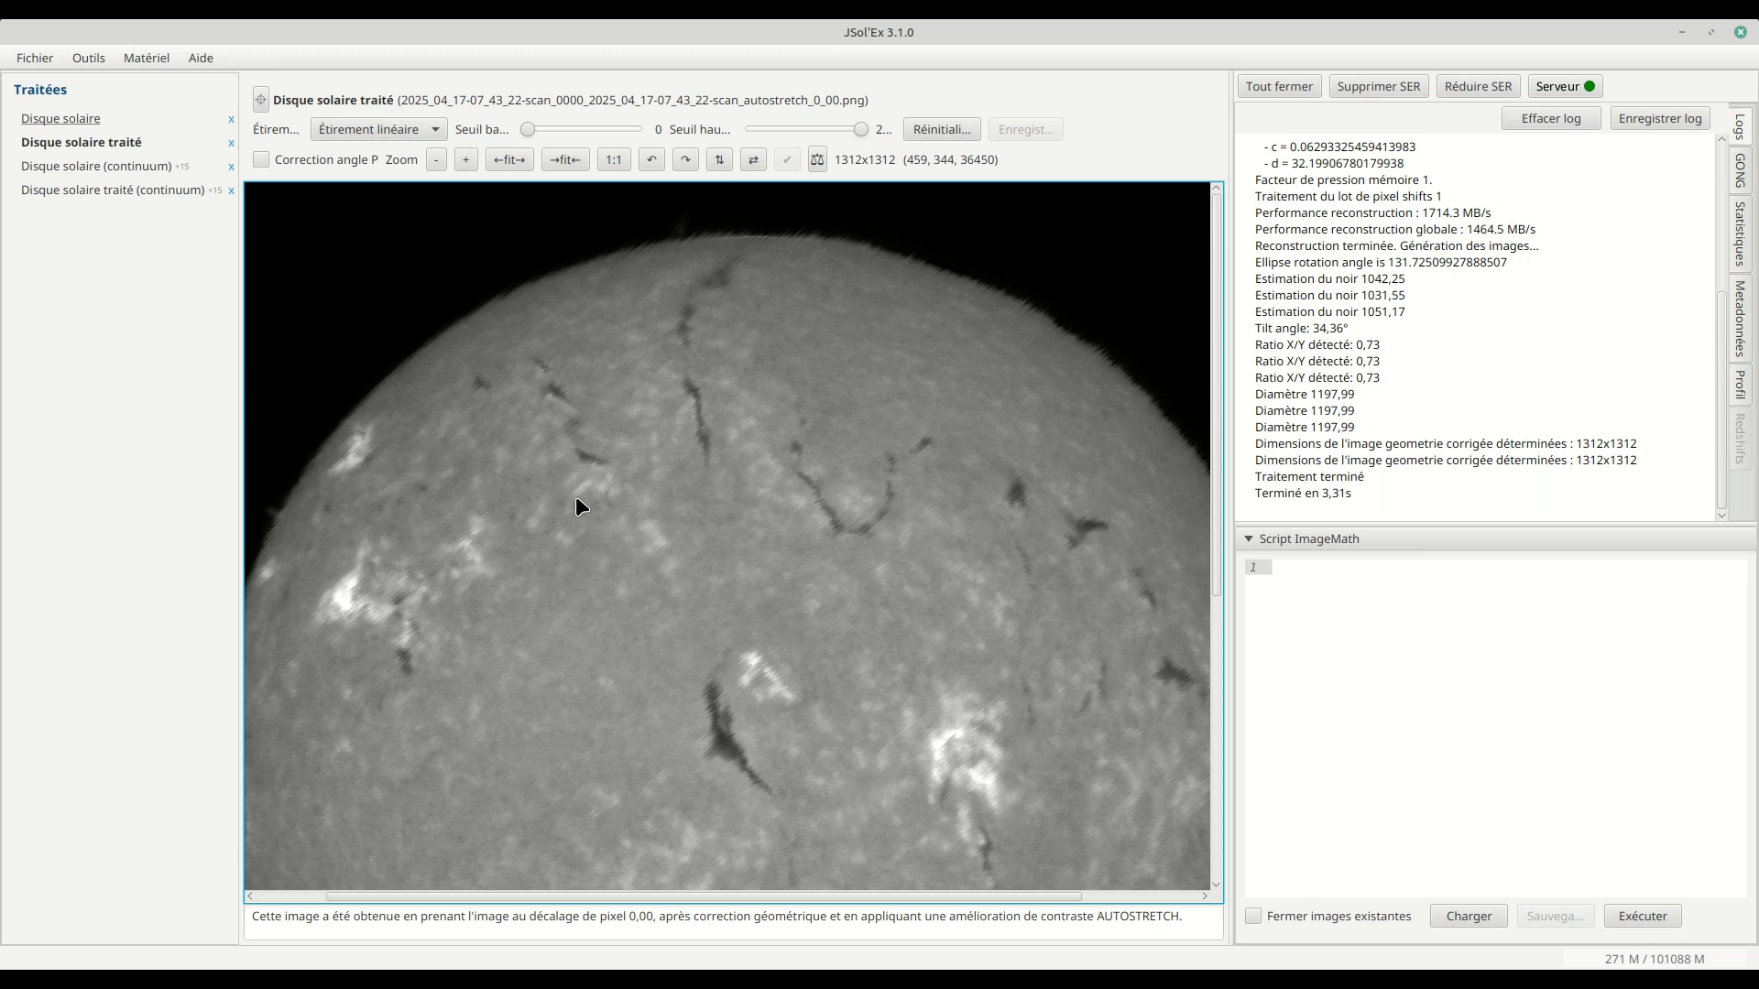
pyautogui.moveTo(971, 453); pyautogui.dragTo(830, 431)
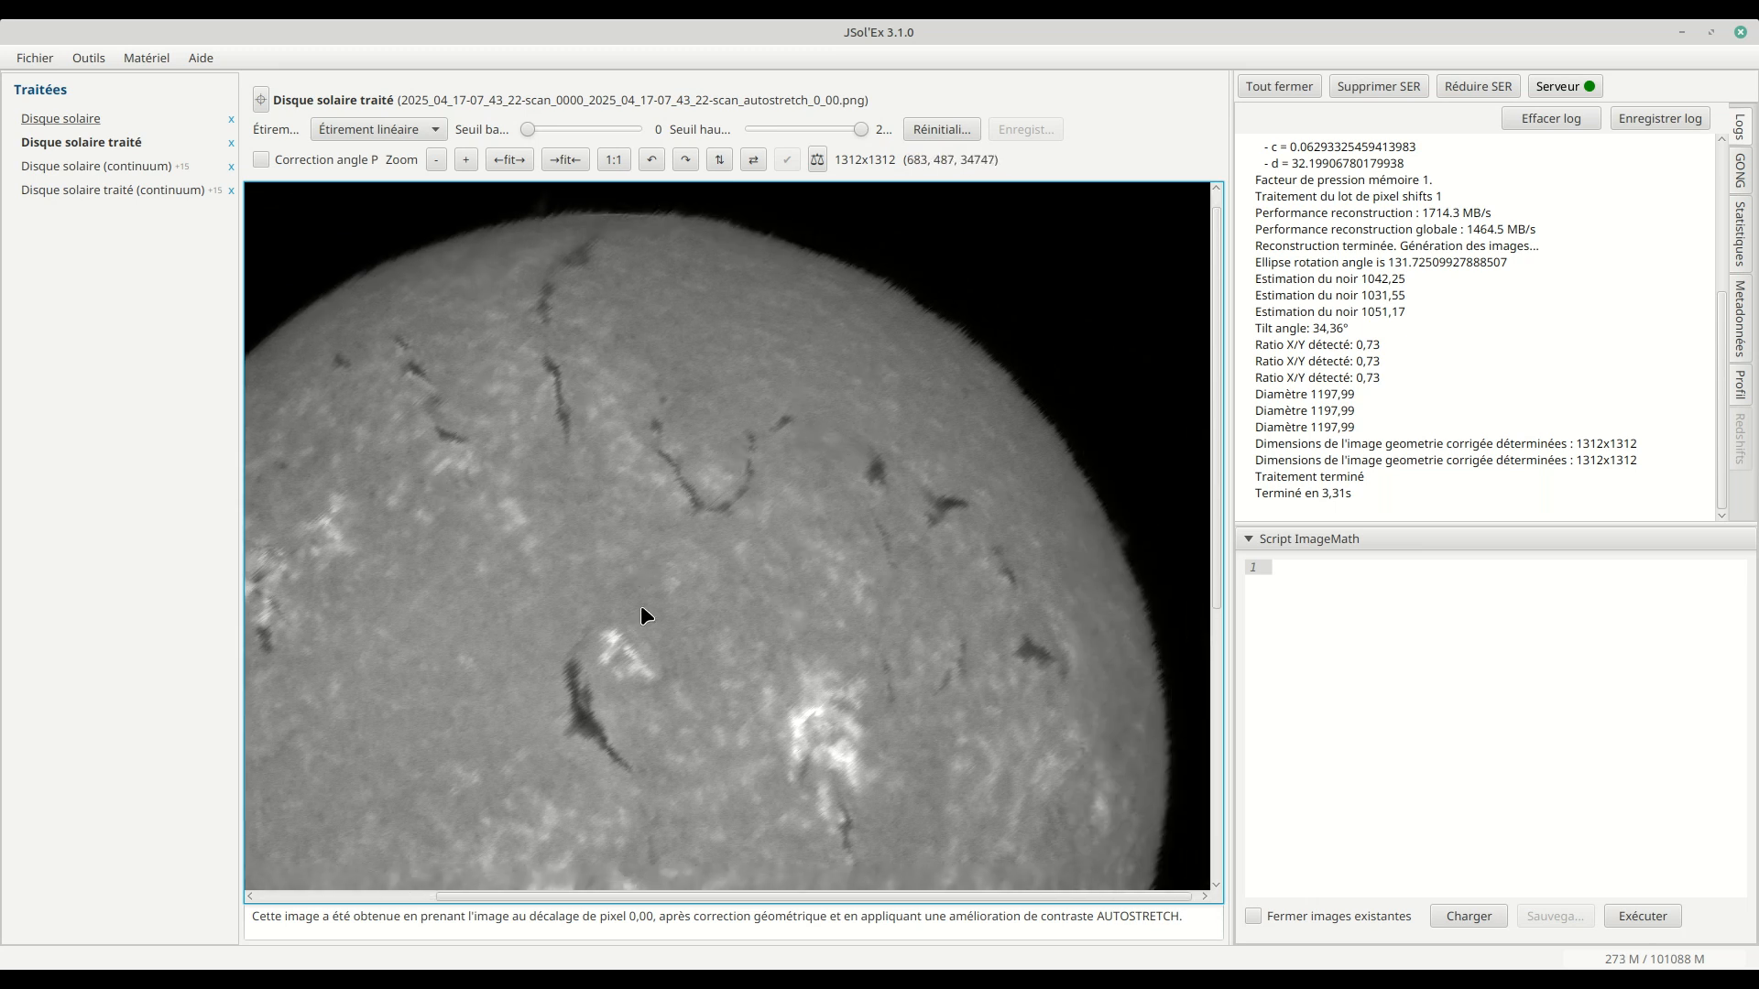
pyautogui.moveTo(641, 609); pyautogui.dragTo(683, 690)
pyautogui.moveTo(537, 547); pyautogui.dragTo(629, 656)
pyautogui.moveTo(985, 394); pyautogui.dragTo(832, 525)
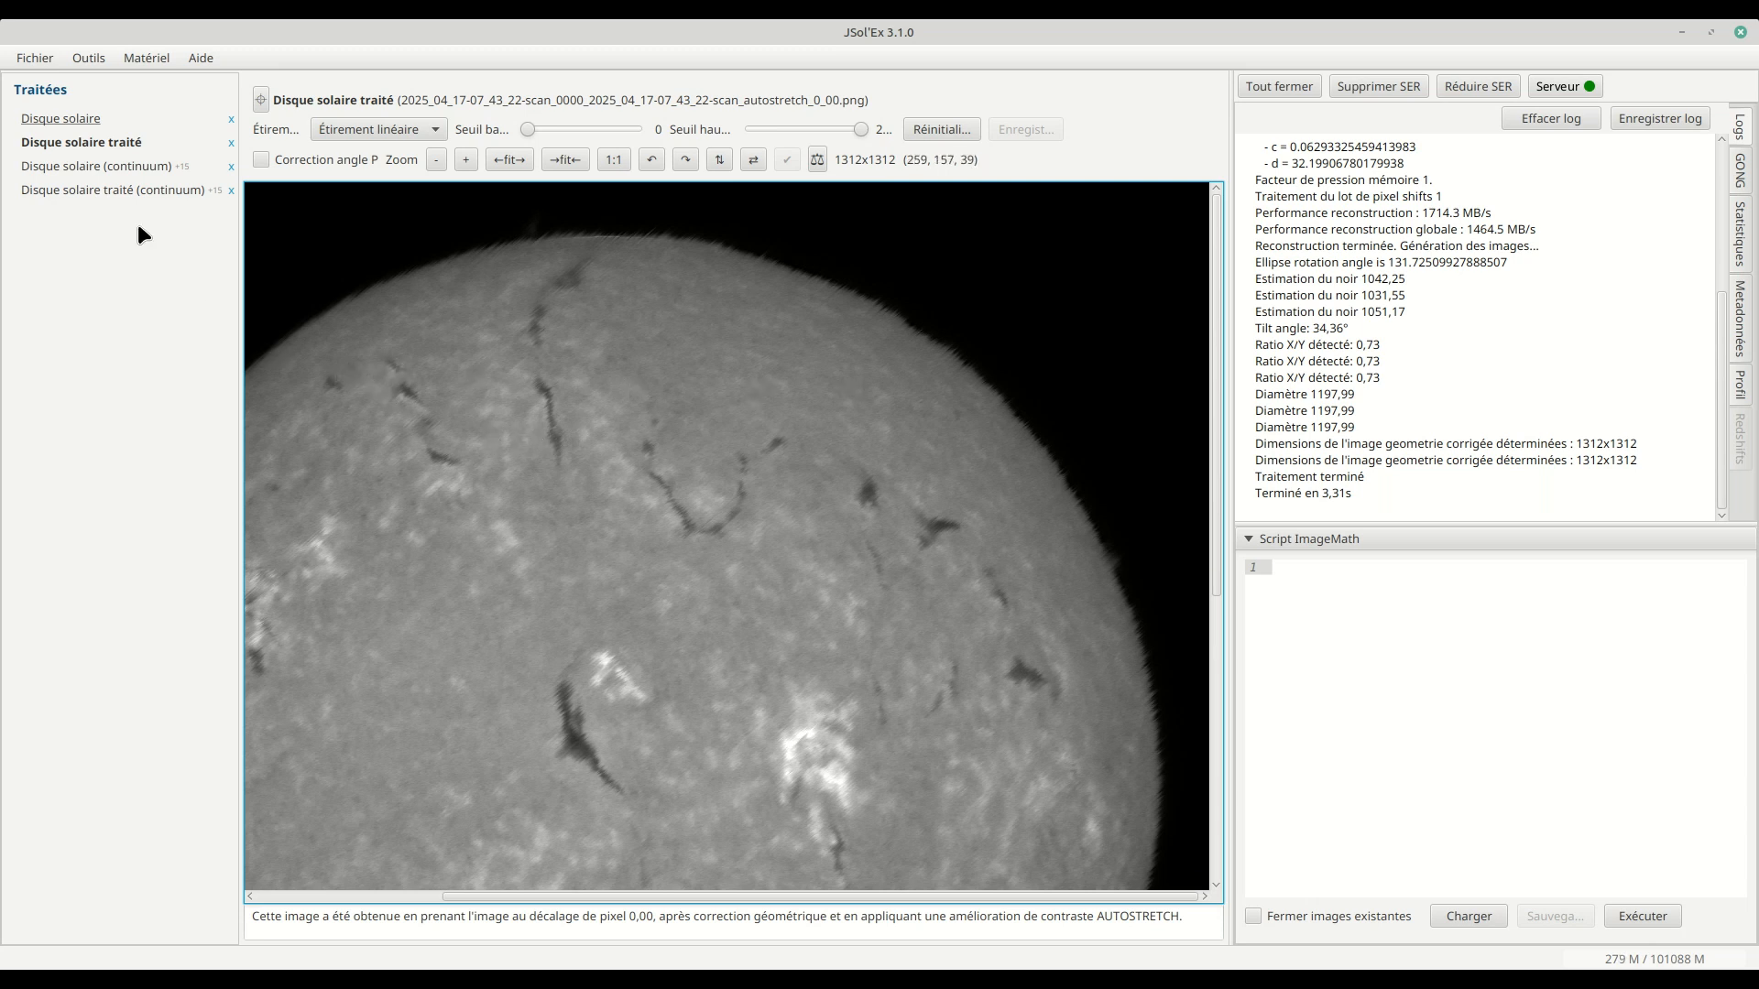
# - Reopen the processing parameters for the recent file 202504_17-07_43_22-scan.ser
pyautogui.click(37, 56)
pyautogui.moveTo(23, 163)
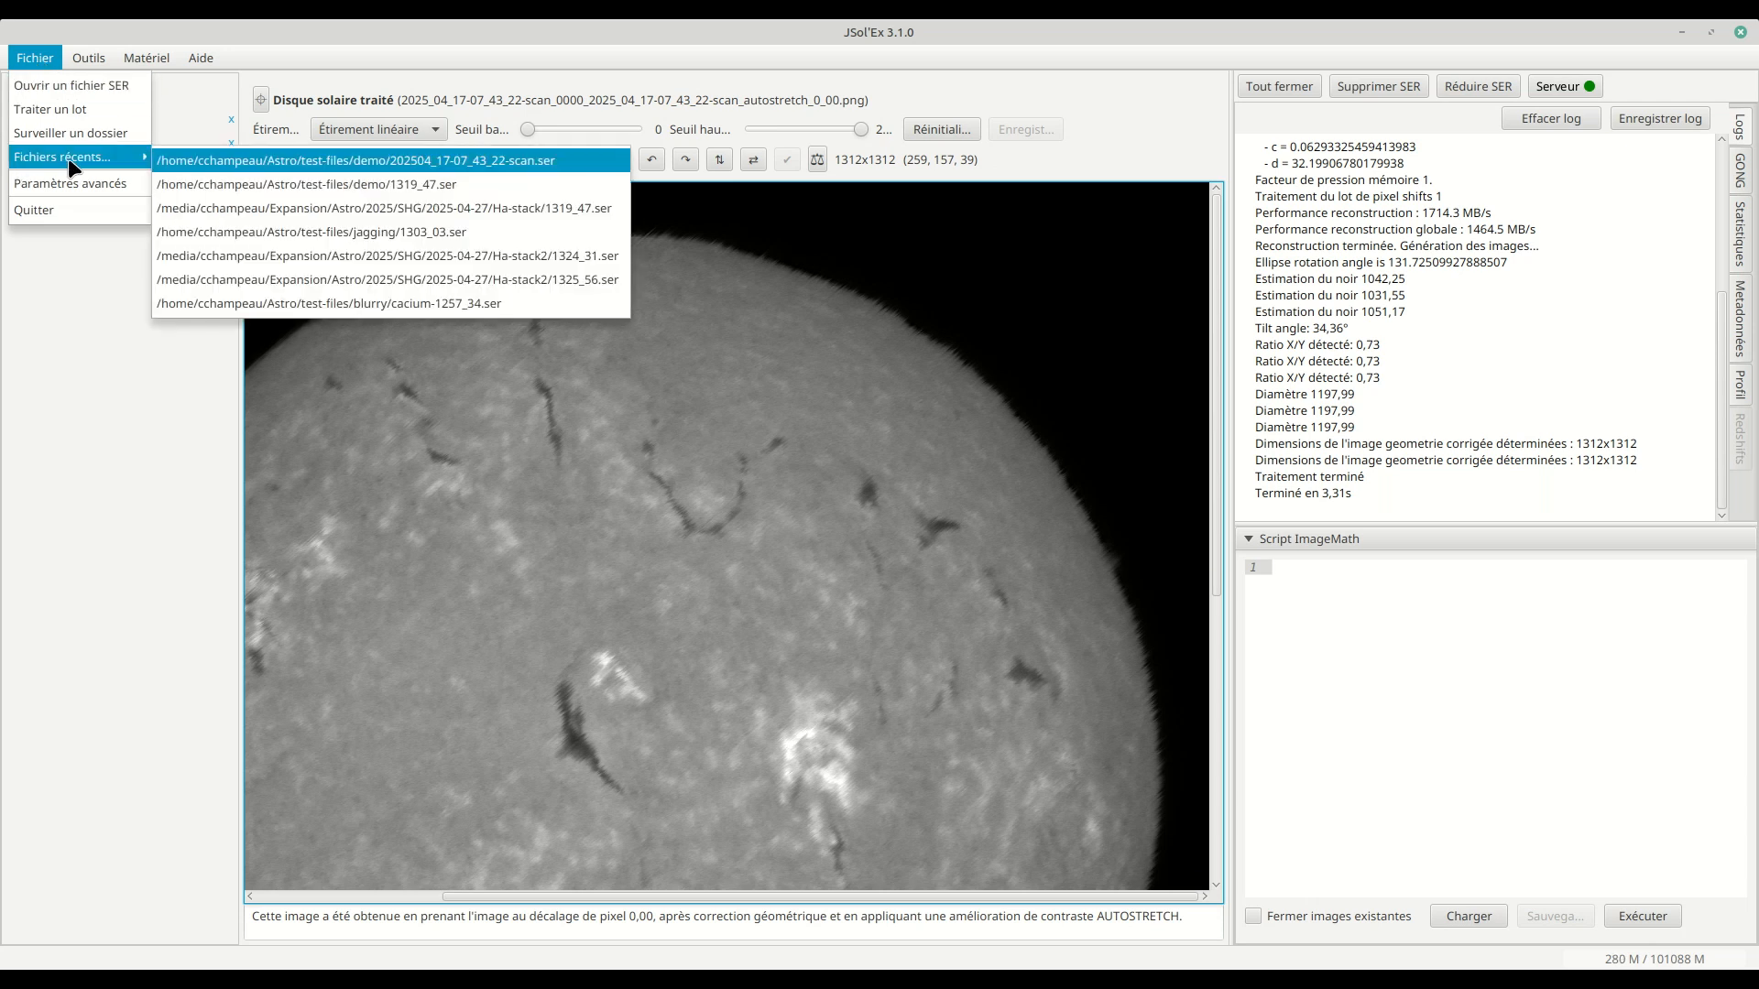
pyautogui.click(213, 161)
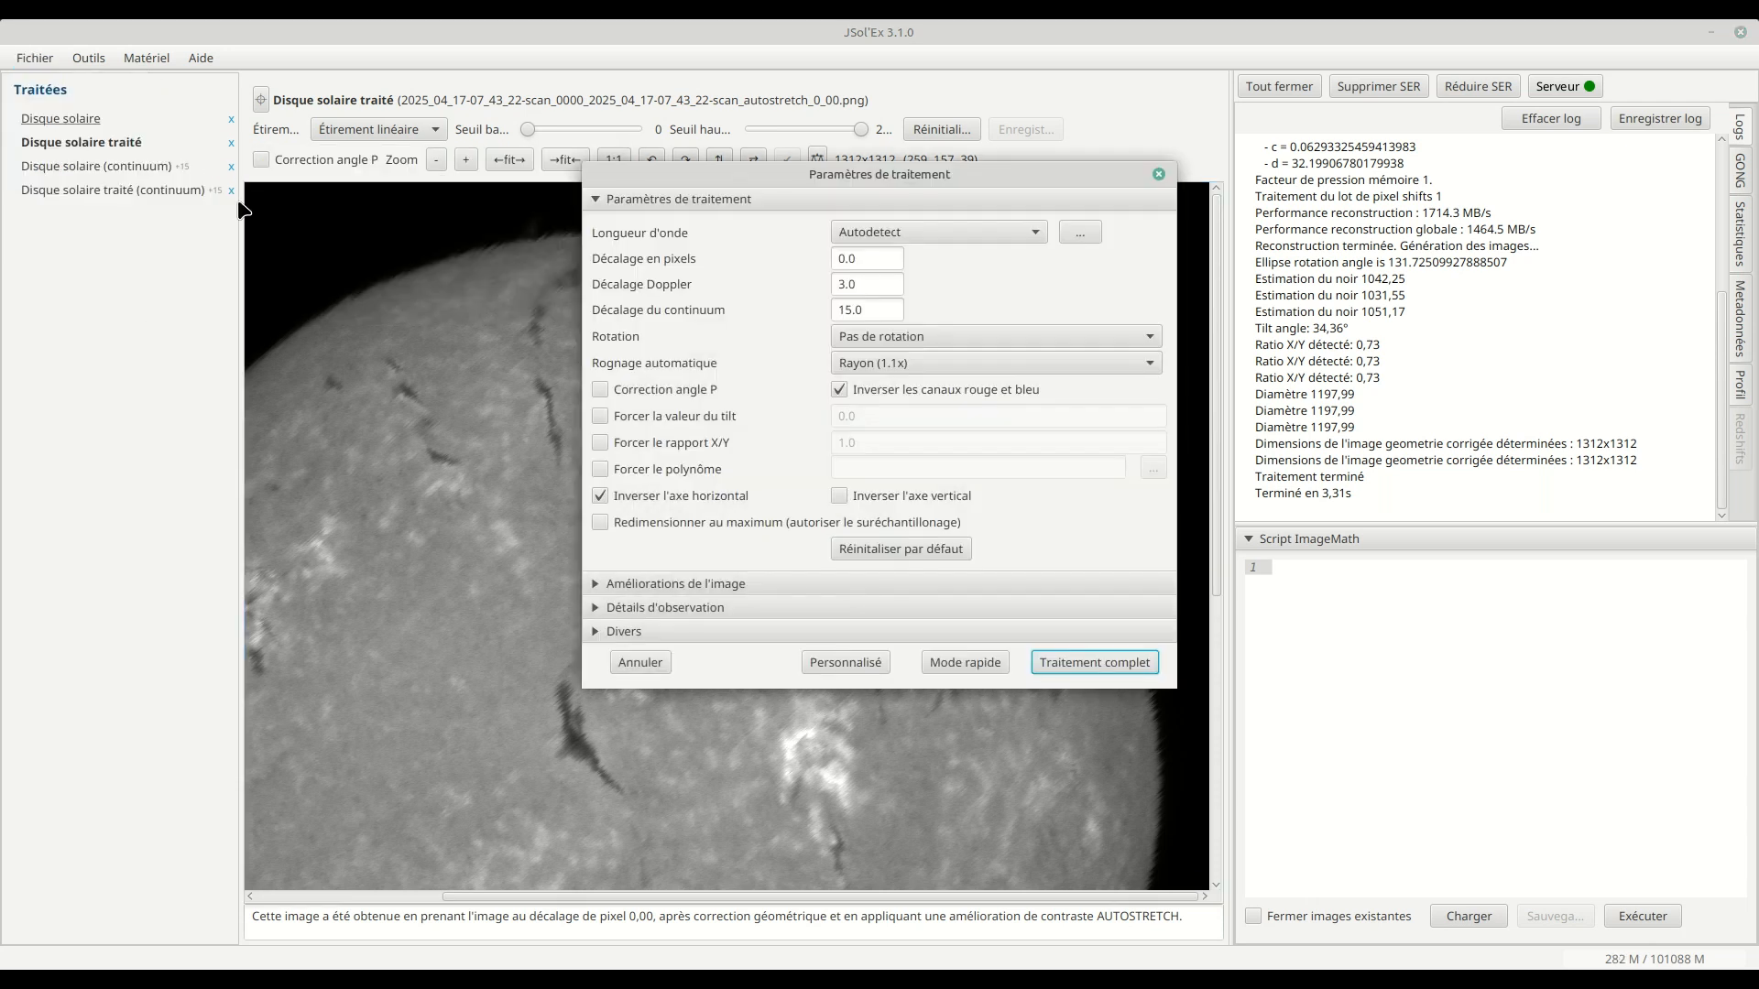
# - Enable the experimental jagged-edge correction (Correction des bords dentelés) and run the custom processing with the same image selection
pyautogui.click(676, 587)
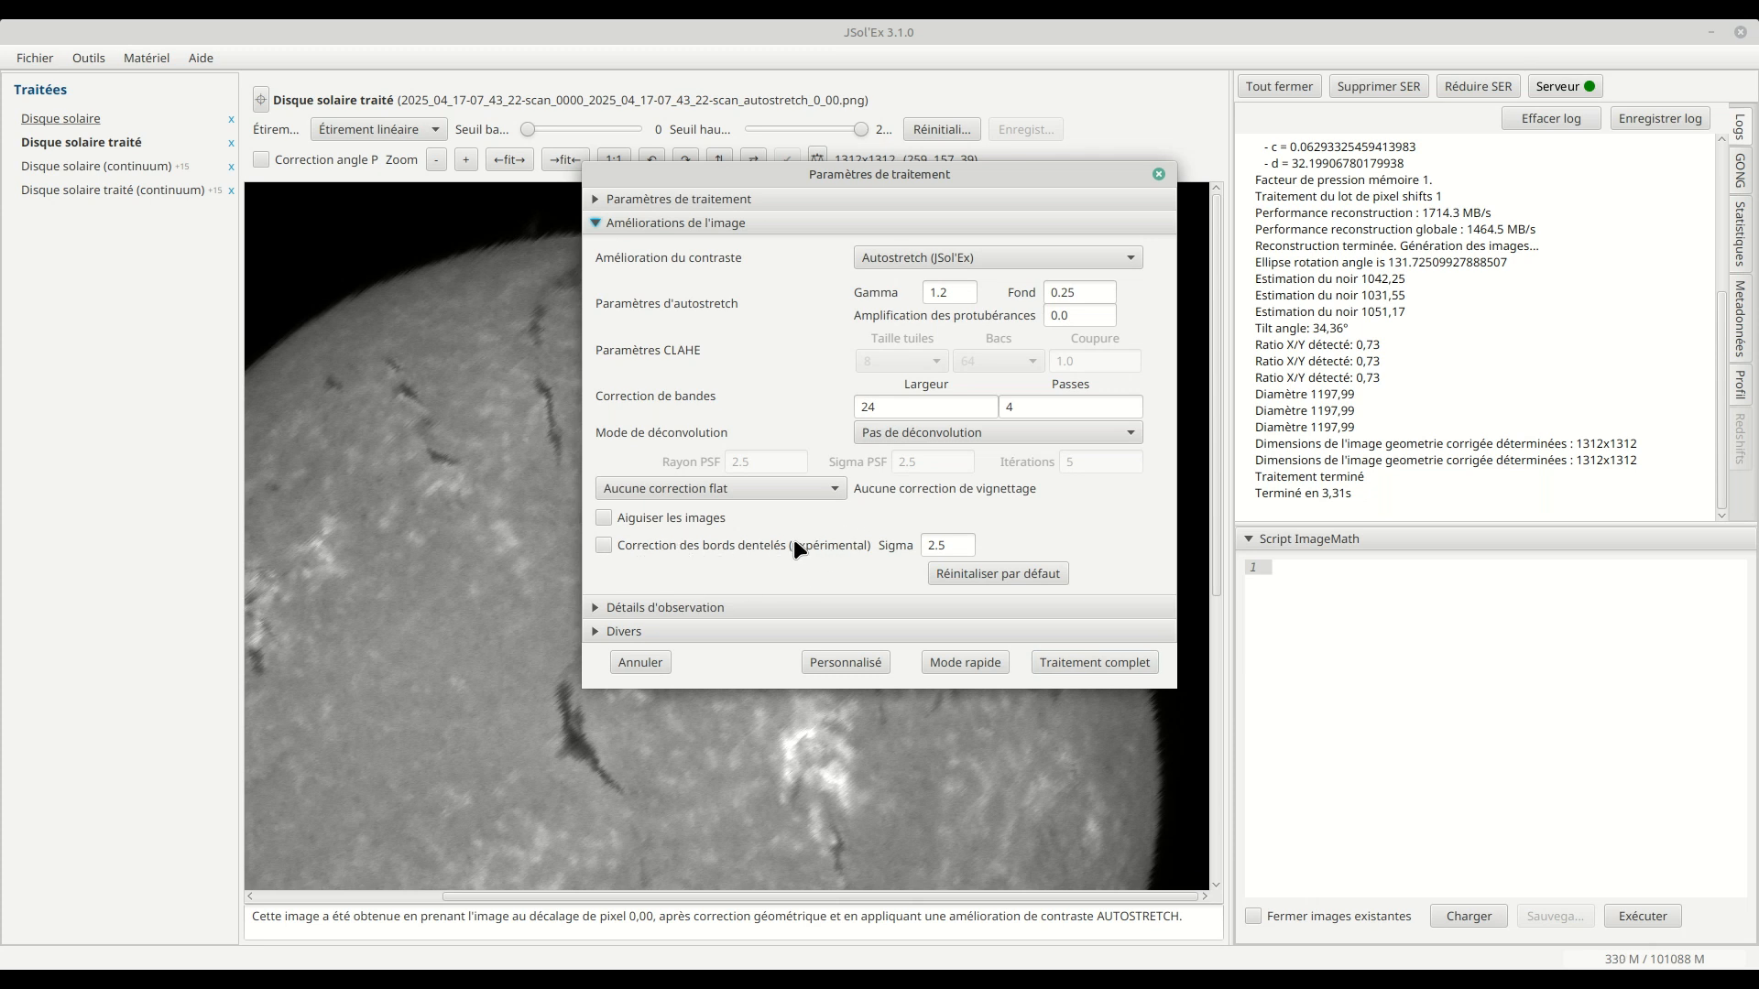
pyautogui.click(718, 548)
pyautogui.doubleClick(943, 546)
pyautogui.click(951, 667)
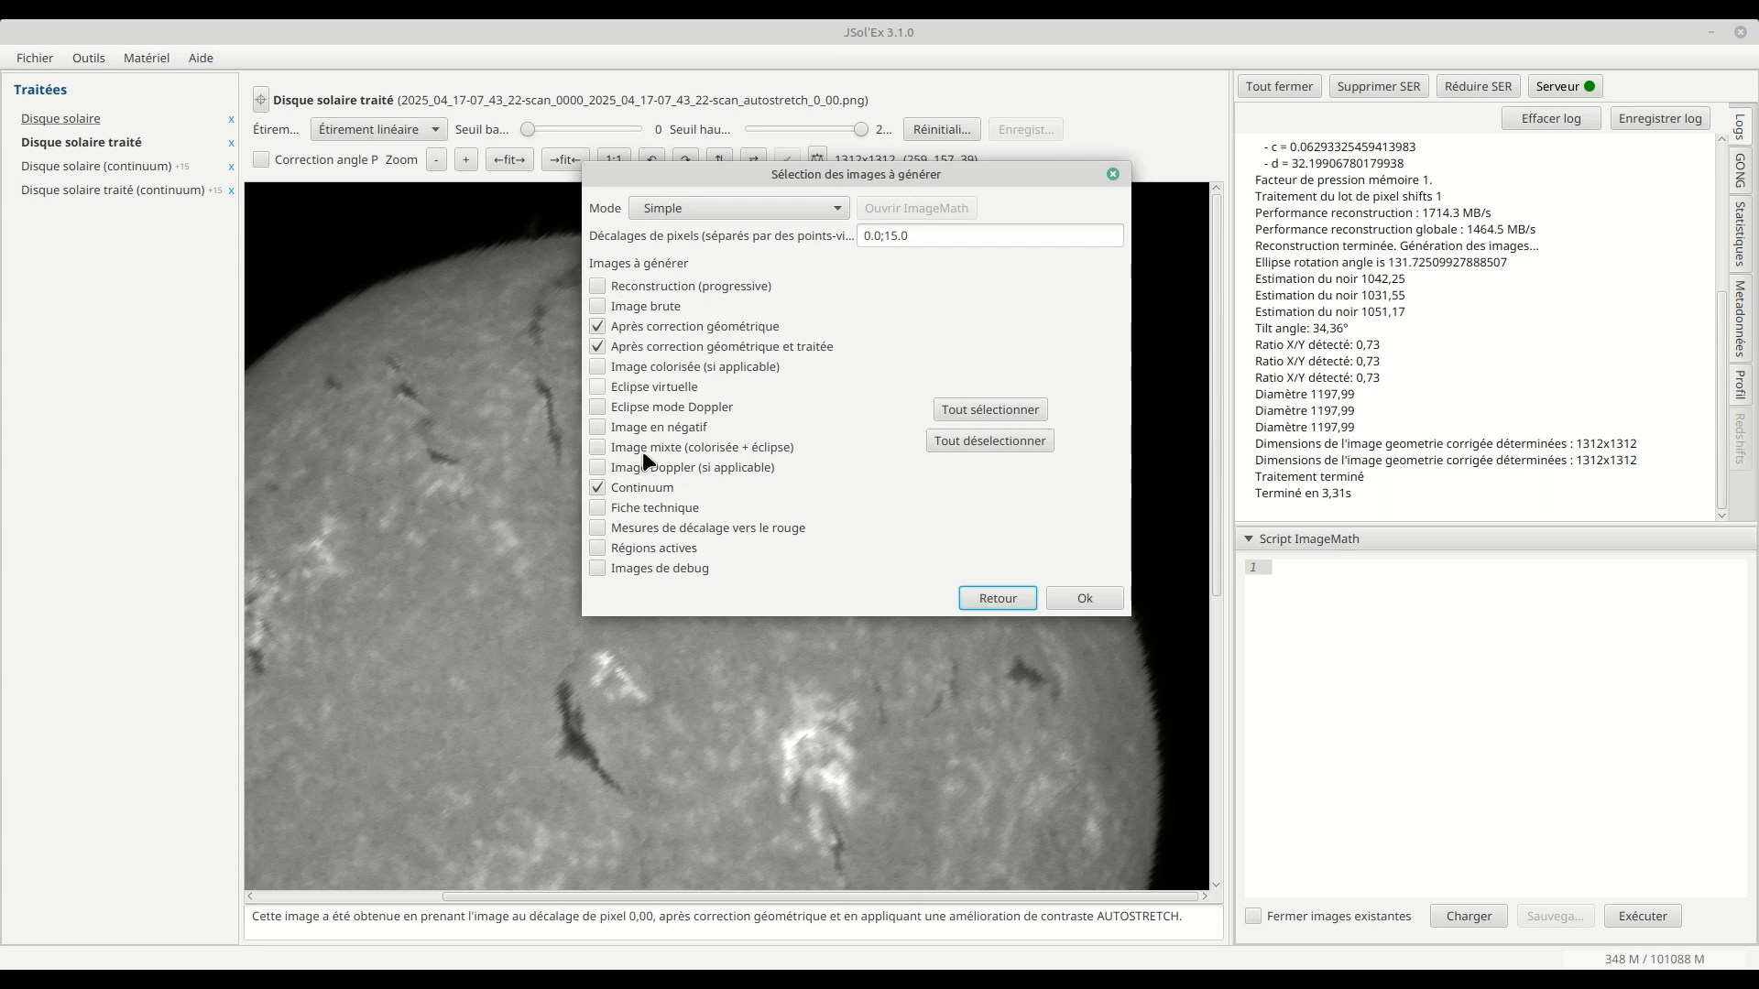
pyautogui.click(1085, 601)
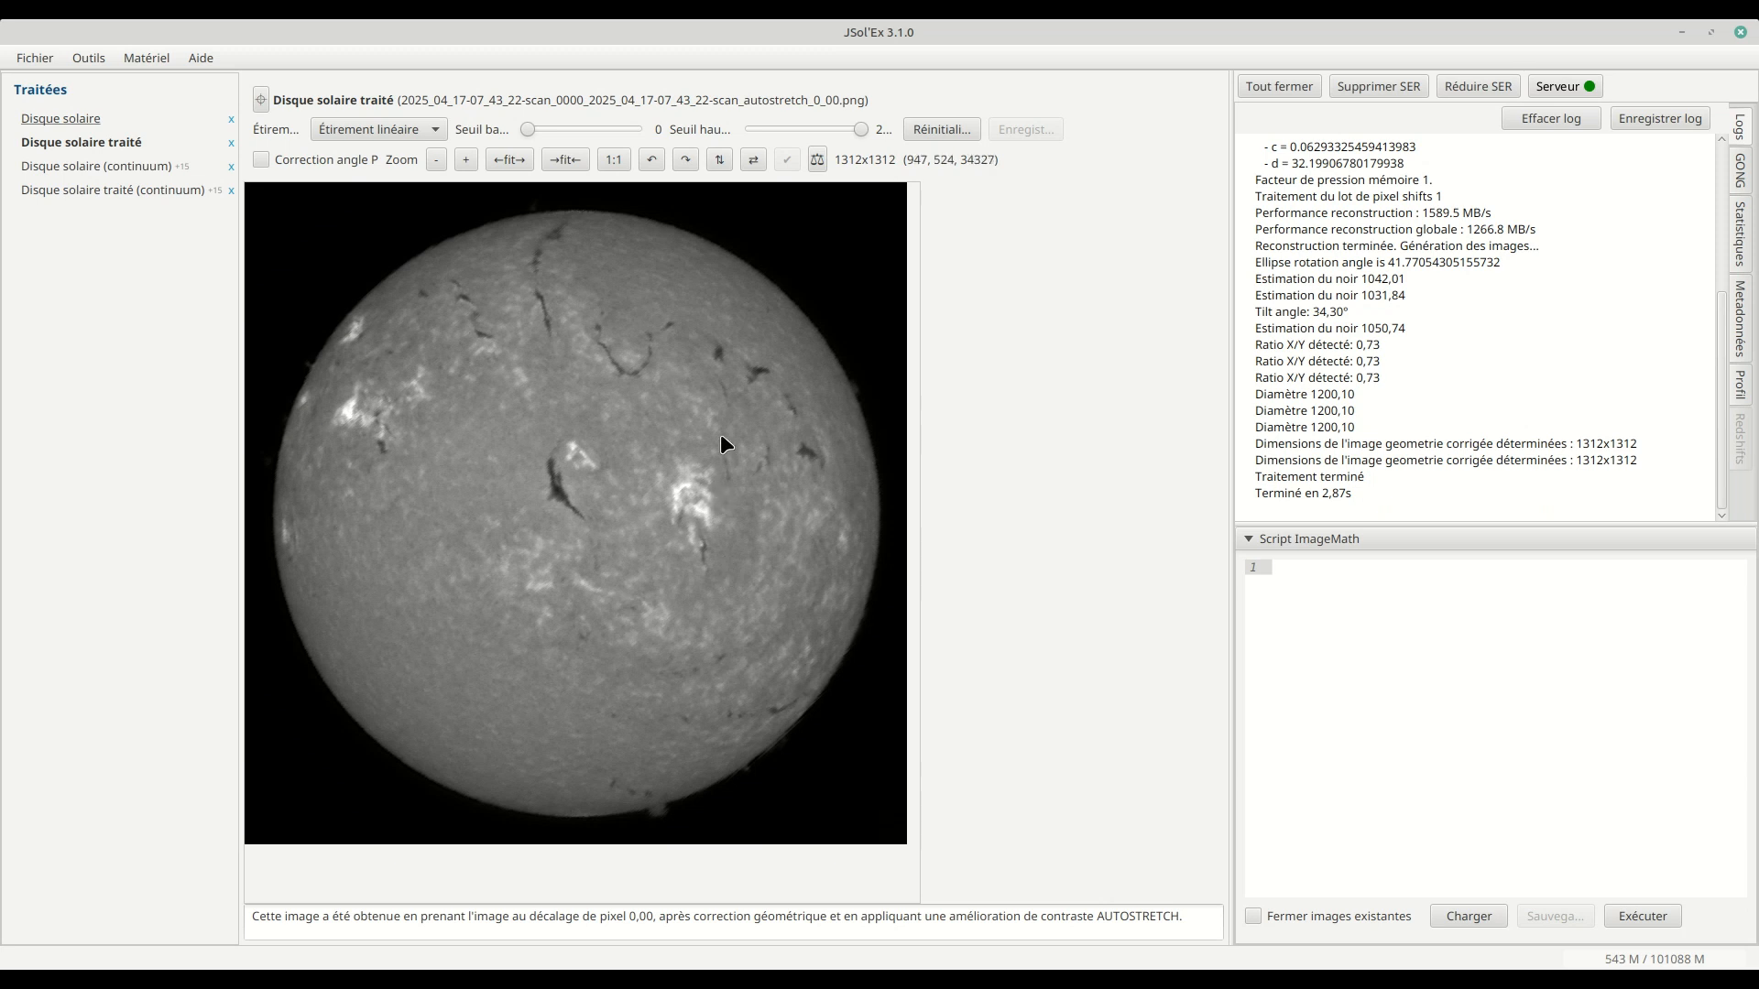
# - Inspect the limb and filaments of the corrected solar disc, and open this processed image in a new window
pyautogui.doubleClick(717, 420)
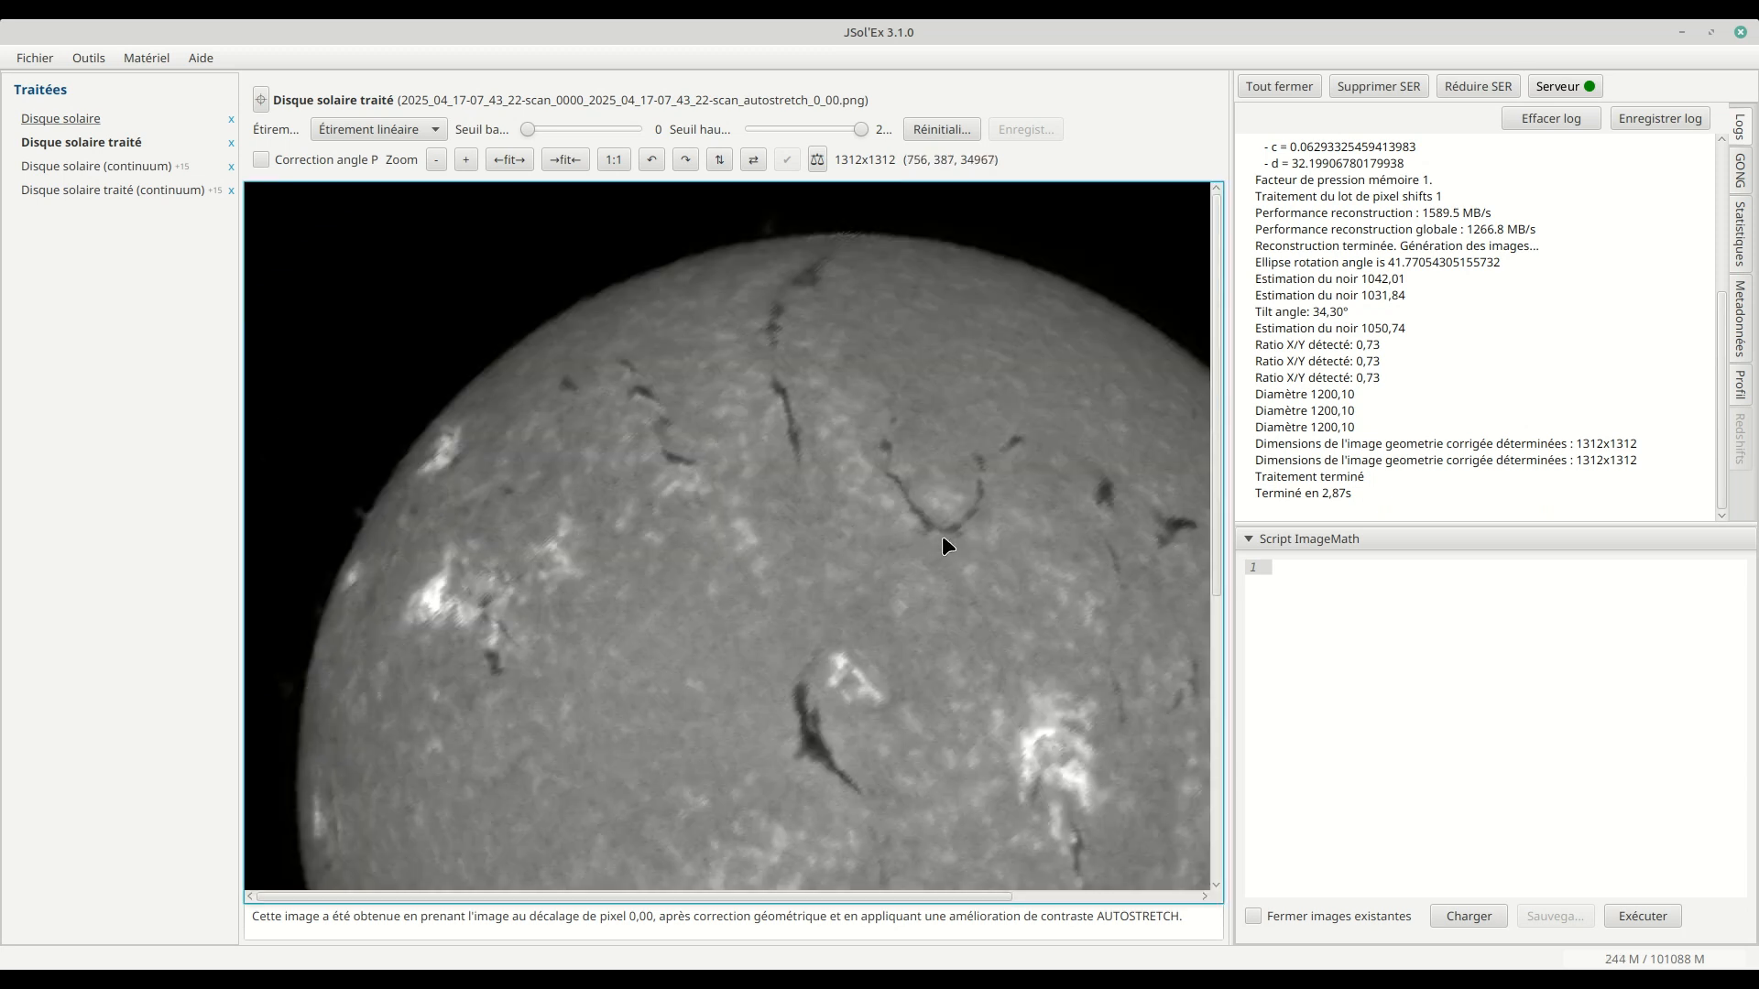
pyautogui.moveTo(941, 535); pyautogui.dragTo(706, 504)
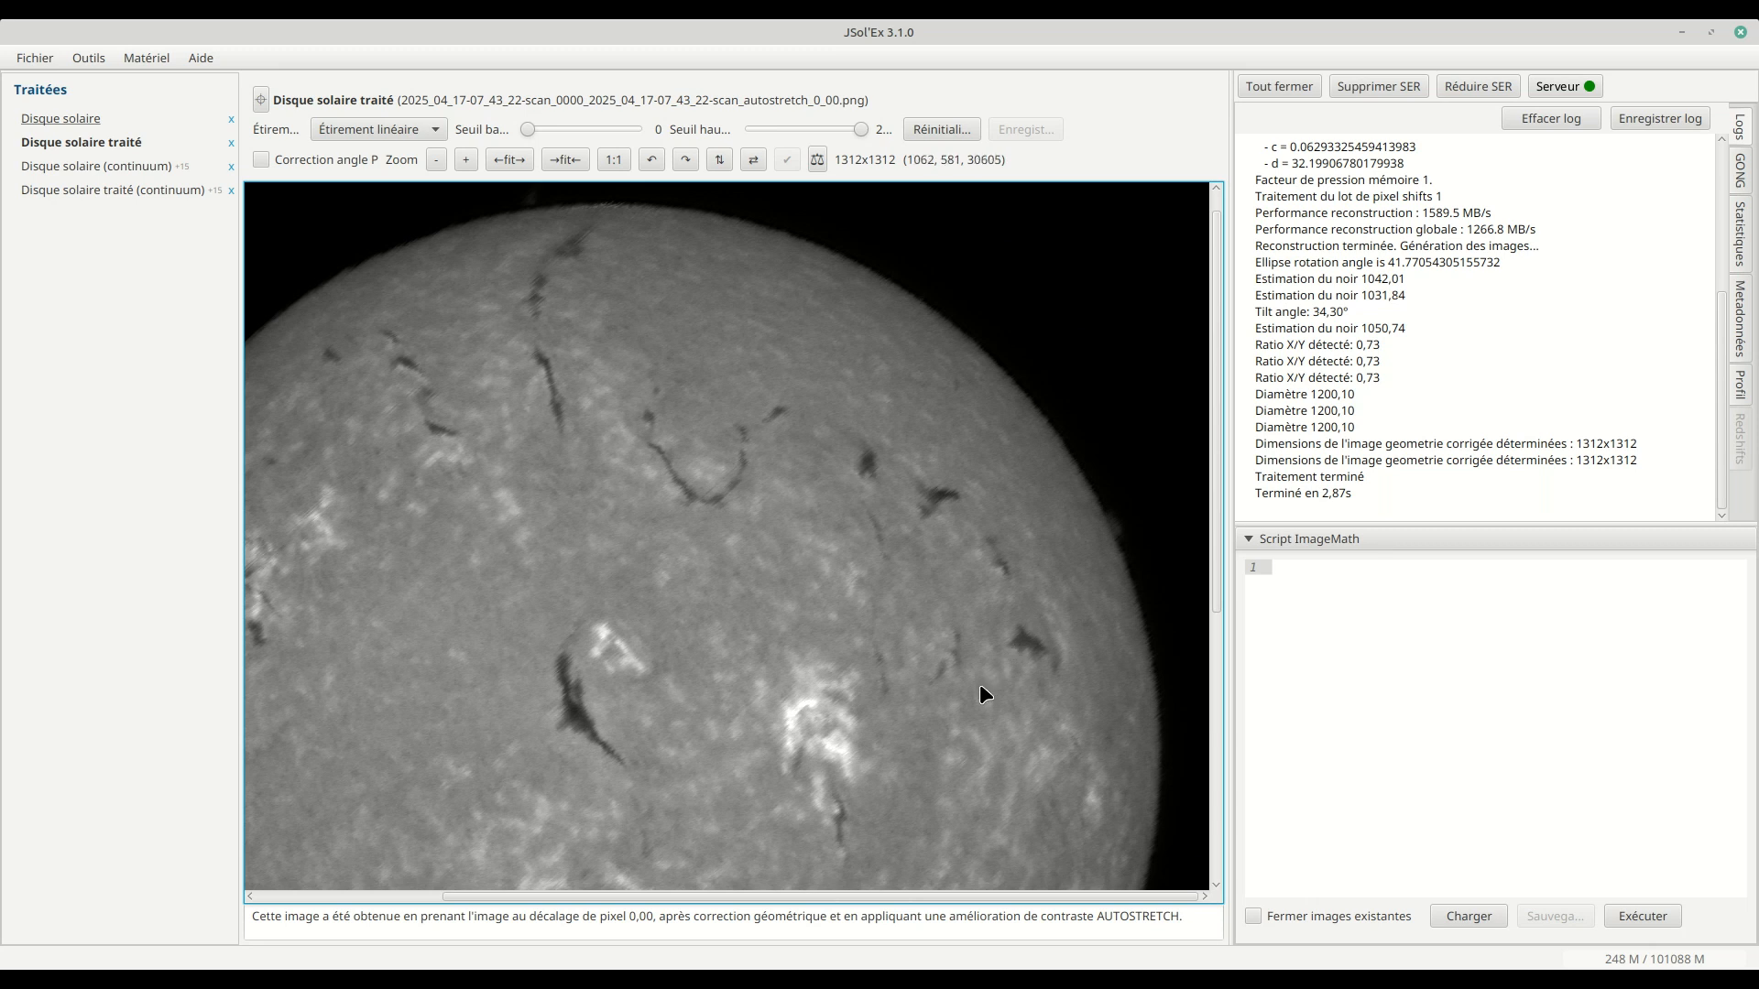
pyautogui.scroll(-5, 980, 685)
pyautogui.moveTo(601, 686); pyautogui.dragTo(681, 412)
pyautogui.moveTo(735, 748); pyautogui.dragTo(895, 755)
pyautogui.moveTo(495, 401); pyautogui.dragTo(544, 717)
pyautogui.moveTo(712, 359); pyautogui.dragTo(685, 403)
pyautogui.moveTo(960, 655); pyautogui.dragTo(733, 747)
pyautogui.rightClick(603, 466)
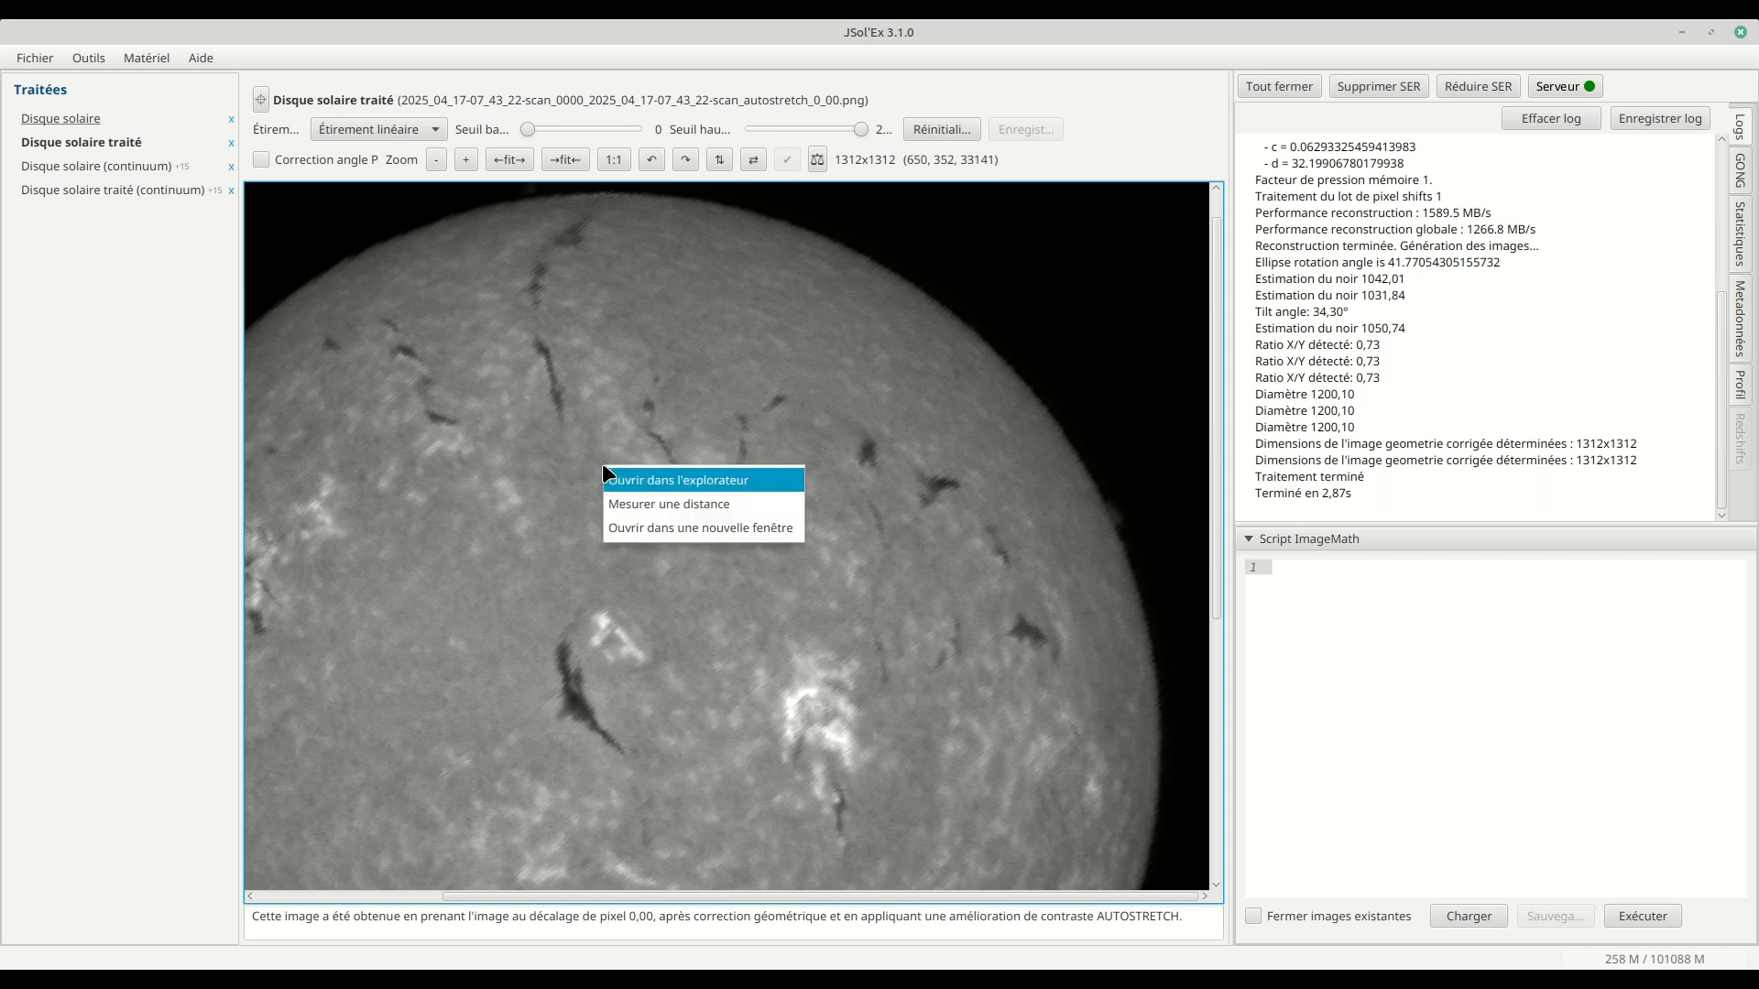
pyautogui.click(661, 530)
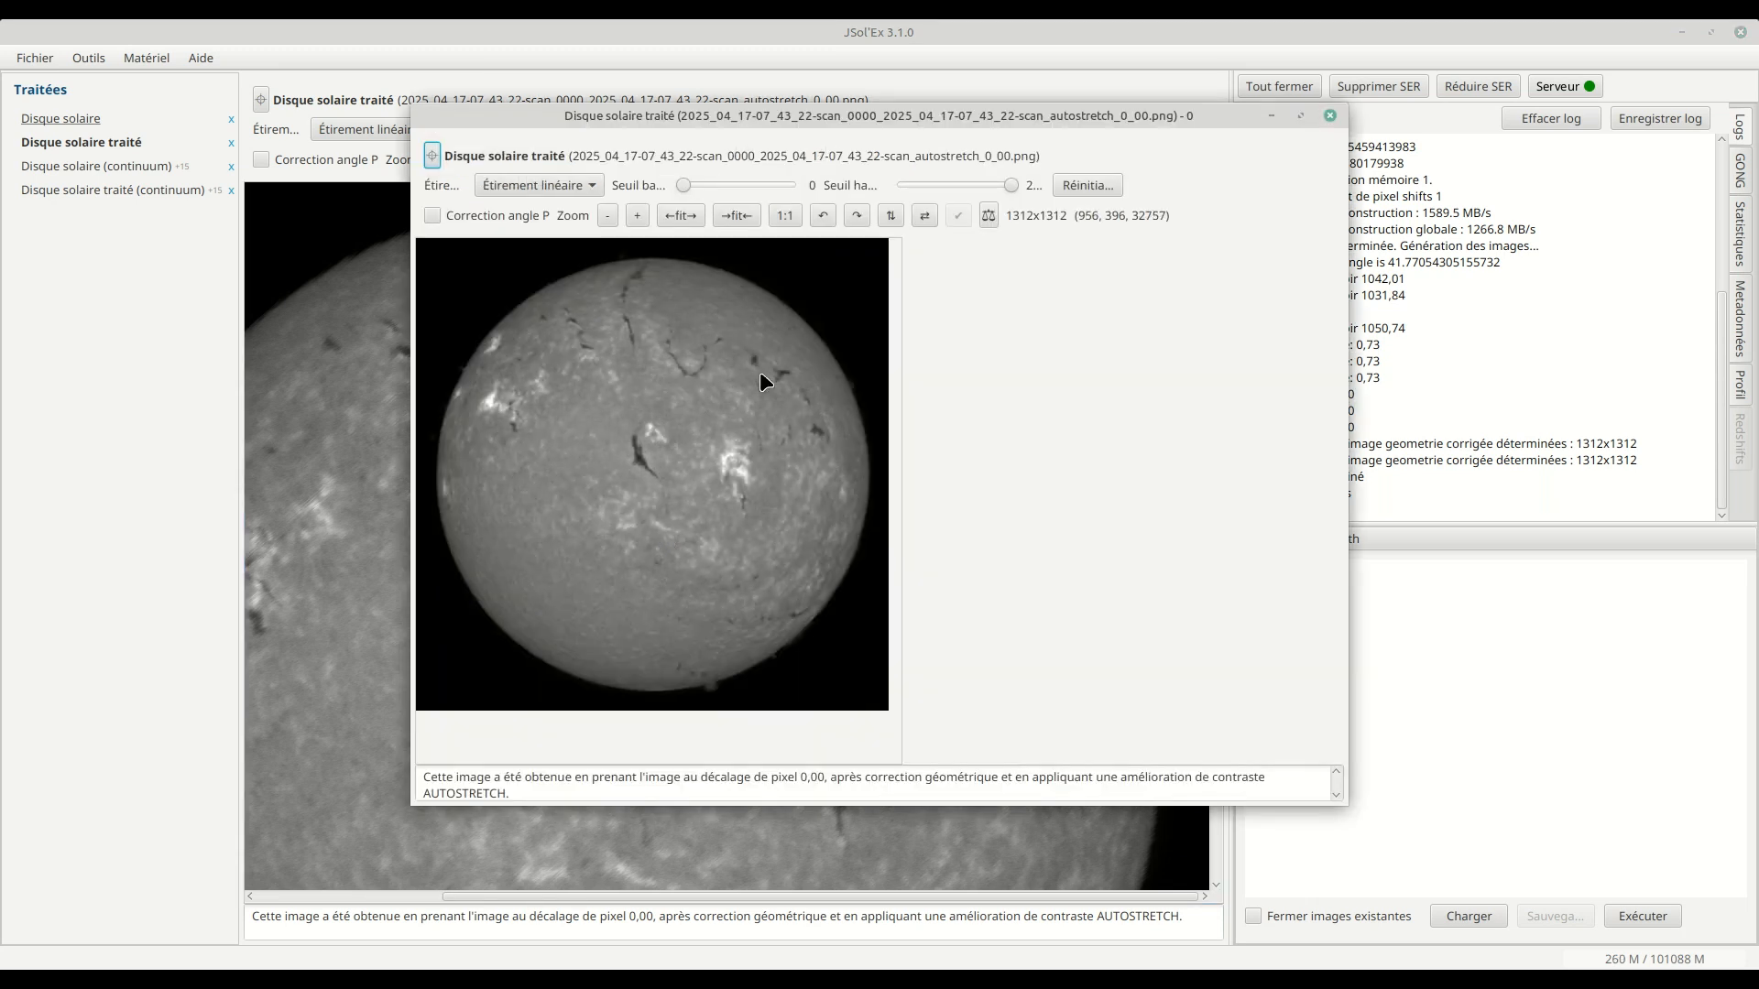
# - Reprocess 202504_17-07_43_22-scan.ser in quick mode with the jagged-edge correction turned off
pyautogui.click(34, 58)
pyautogui.moveTo(60, 165)
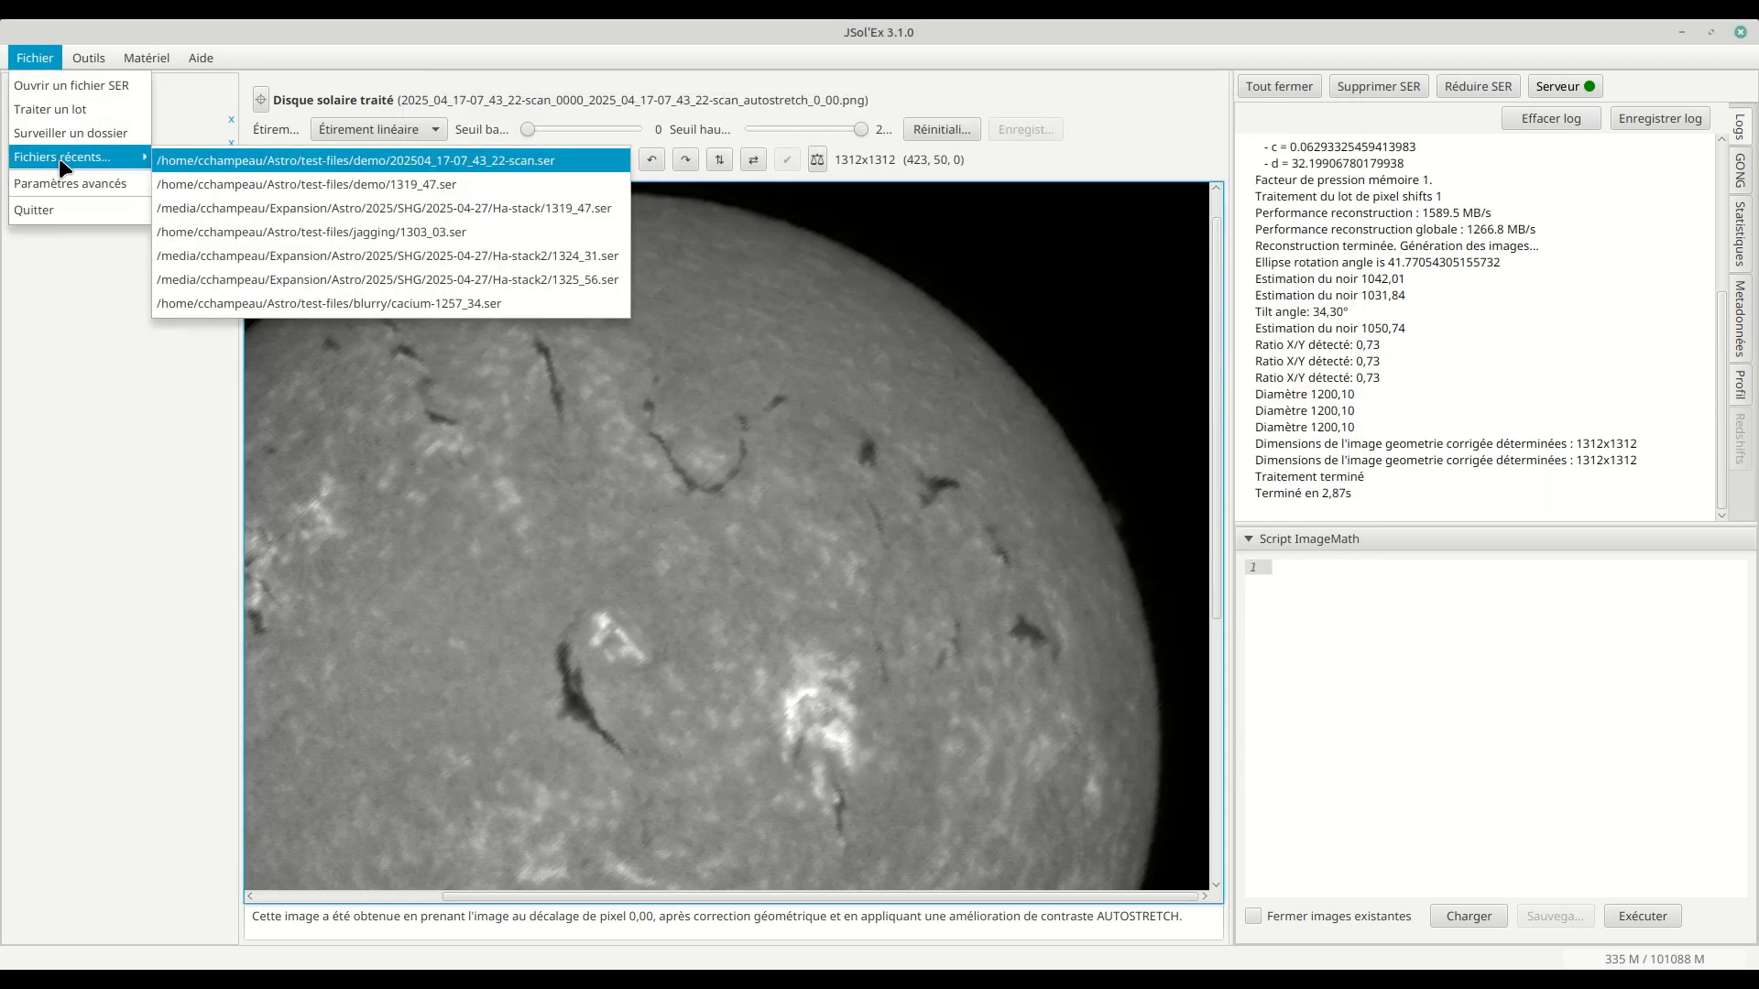
pyautogui.click(268, 169)
pyautogui.click(673, 583)
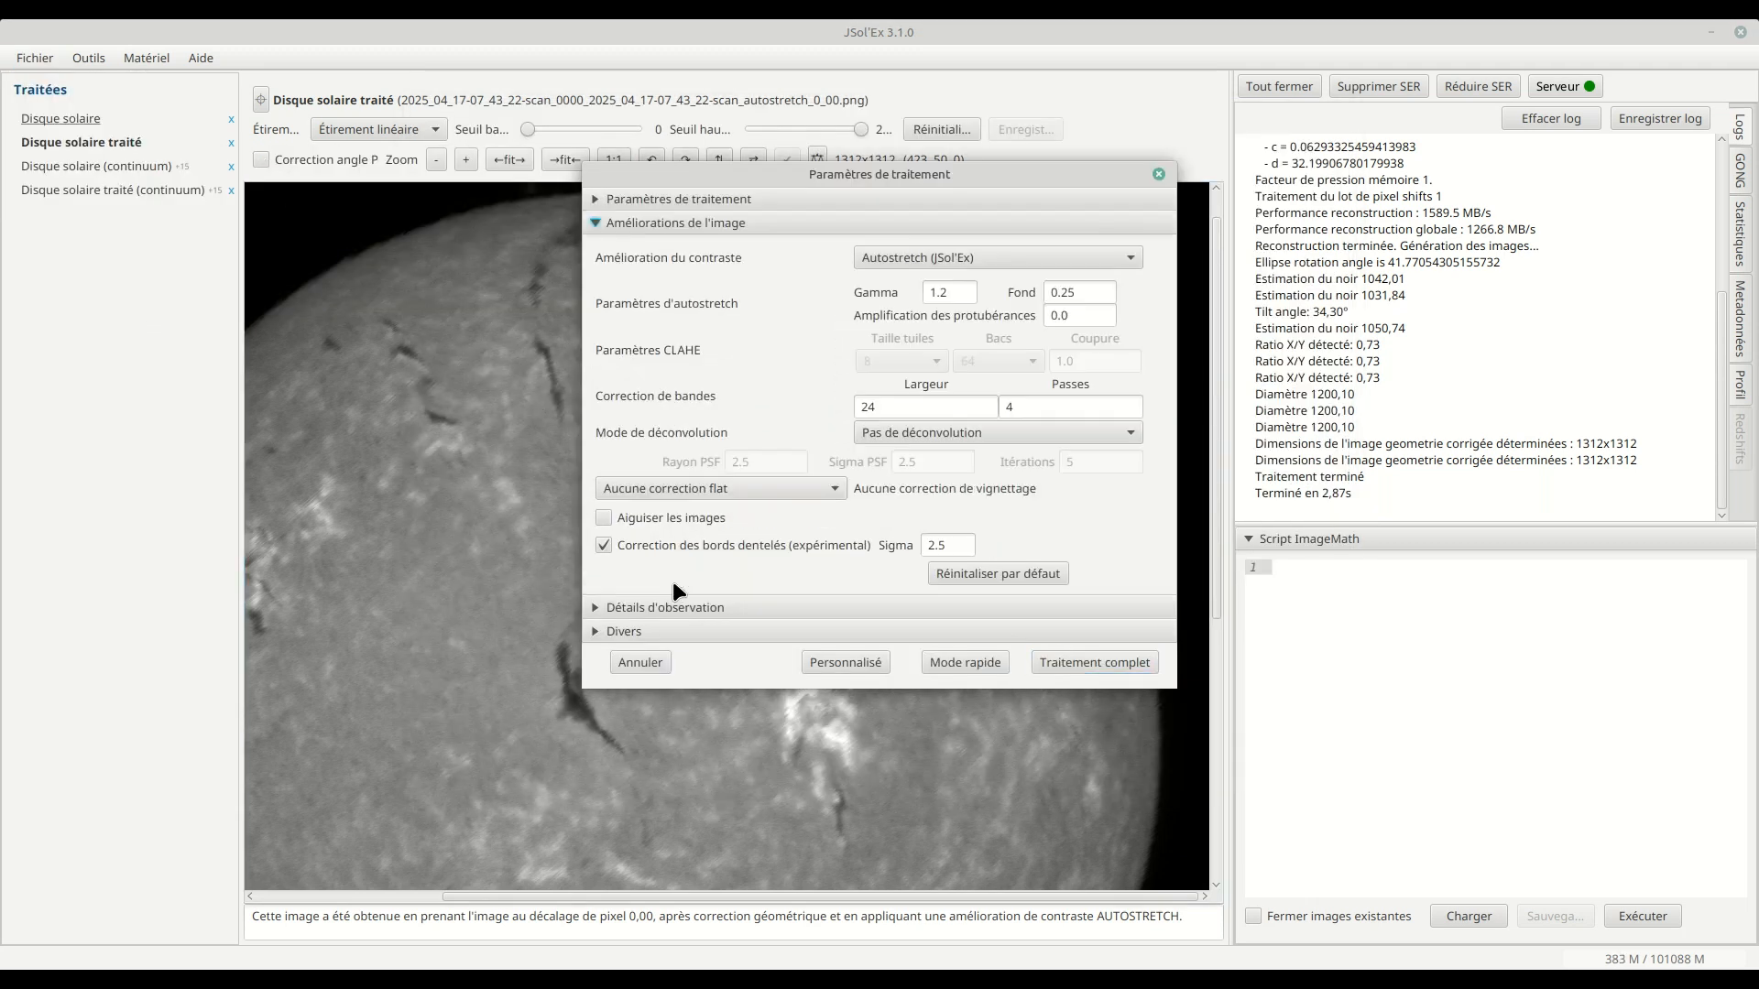
pyautogui.click(661, 549)
pyautogui.click(953, 659)
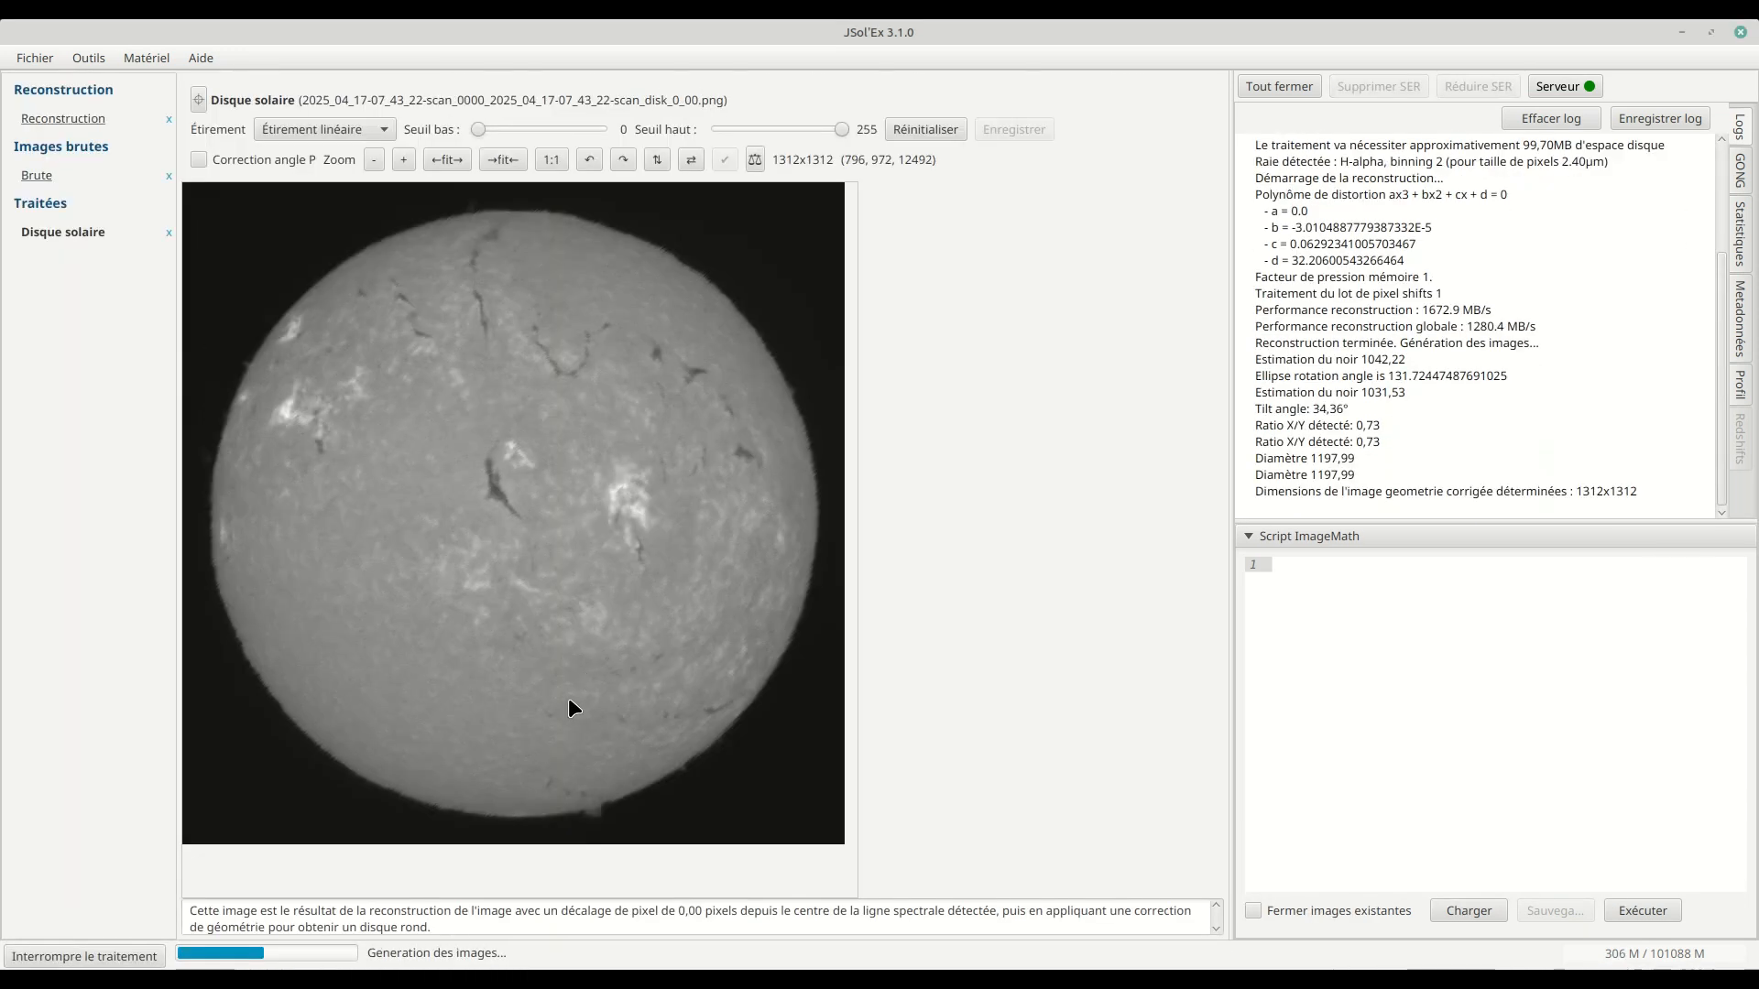
# - Show the uncorrected disc in the maximized separate viewer at 1:1 zoom and apply this view to the other image
pyautogui.moveTo(412, 978)
pyautogui.click(568, 927)
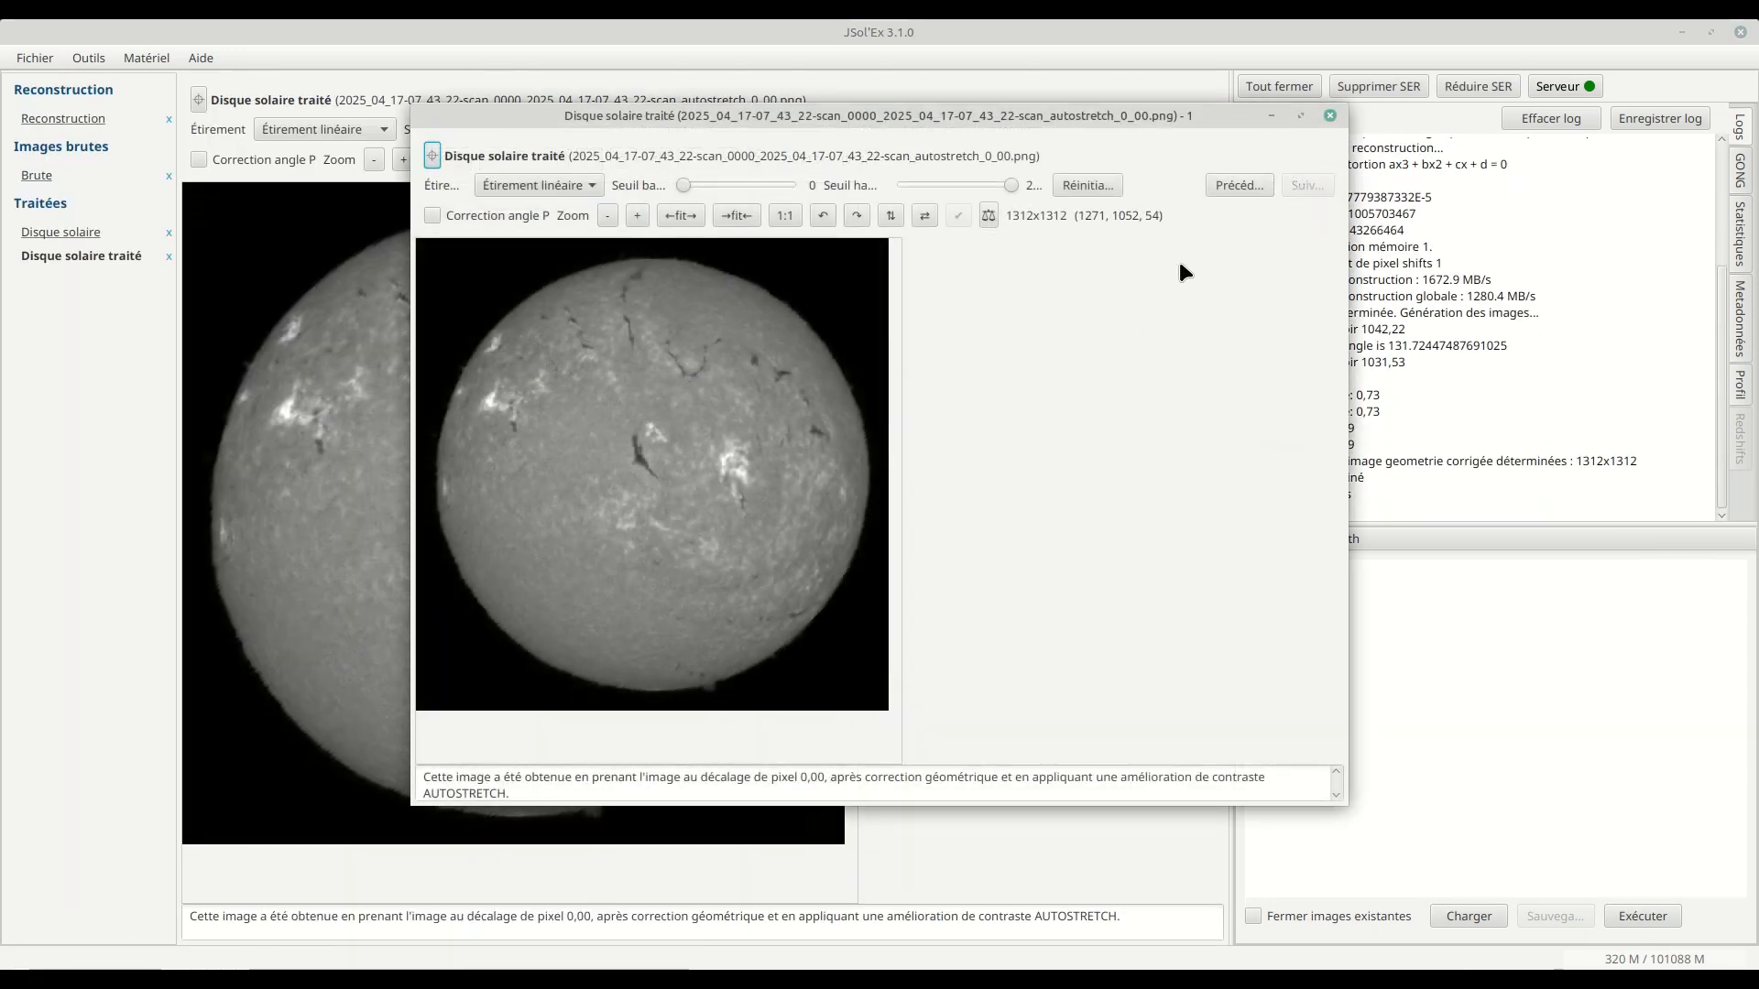
pyautogui.click(1308, 115)
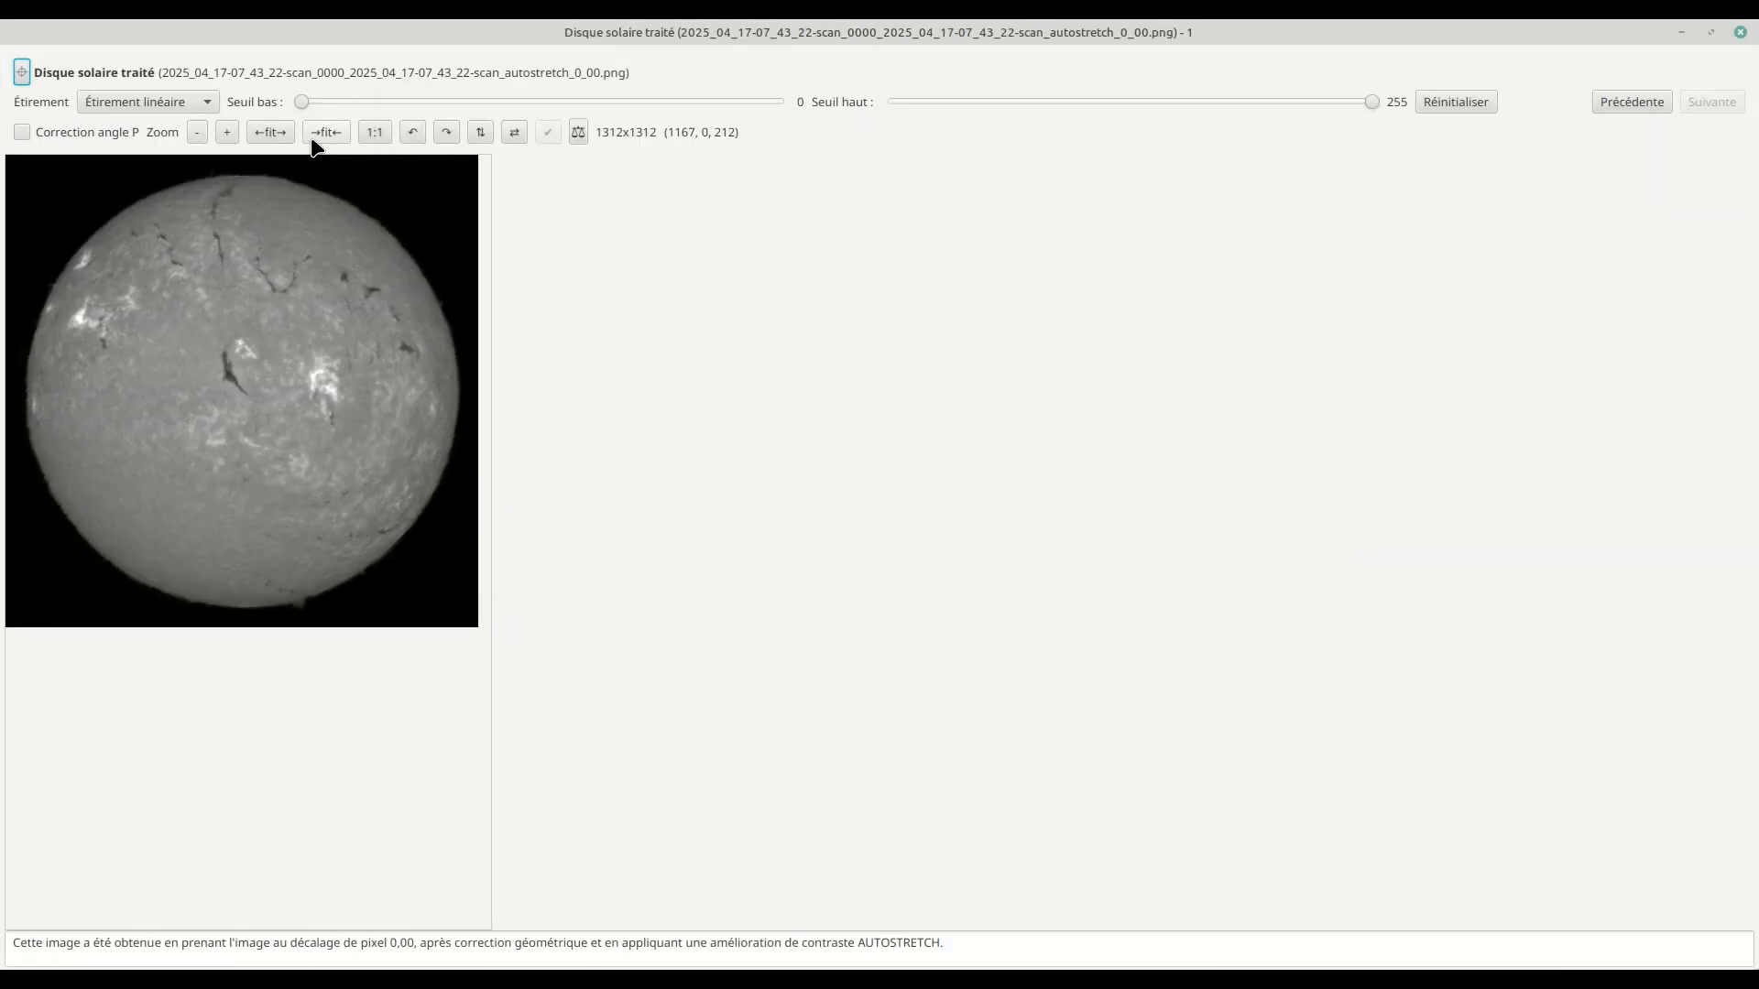
pyautogui.click(374, 134)
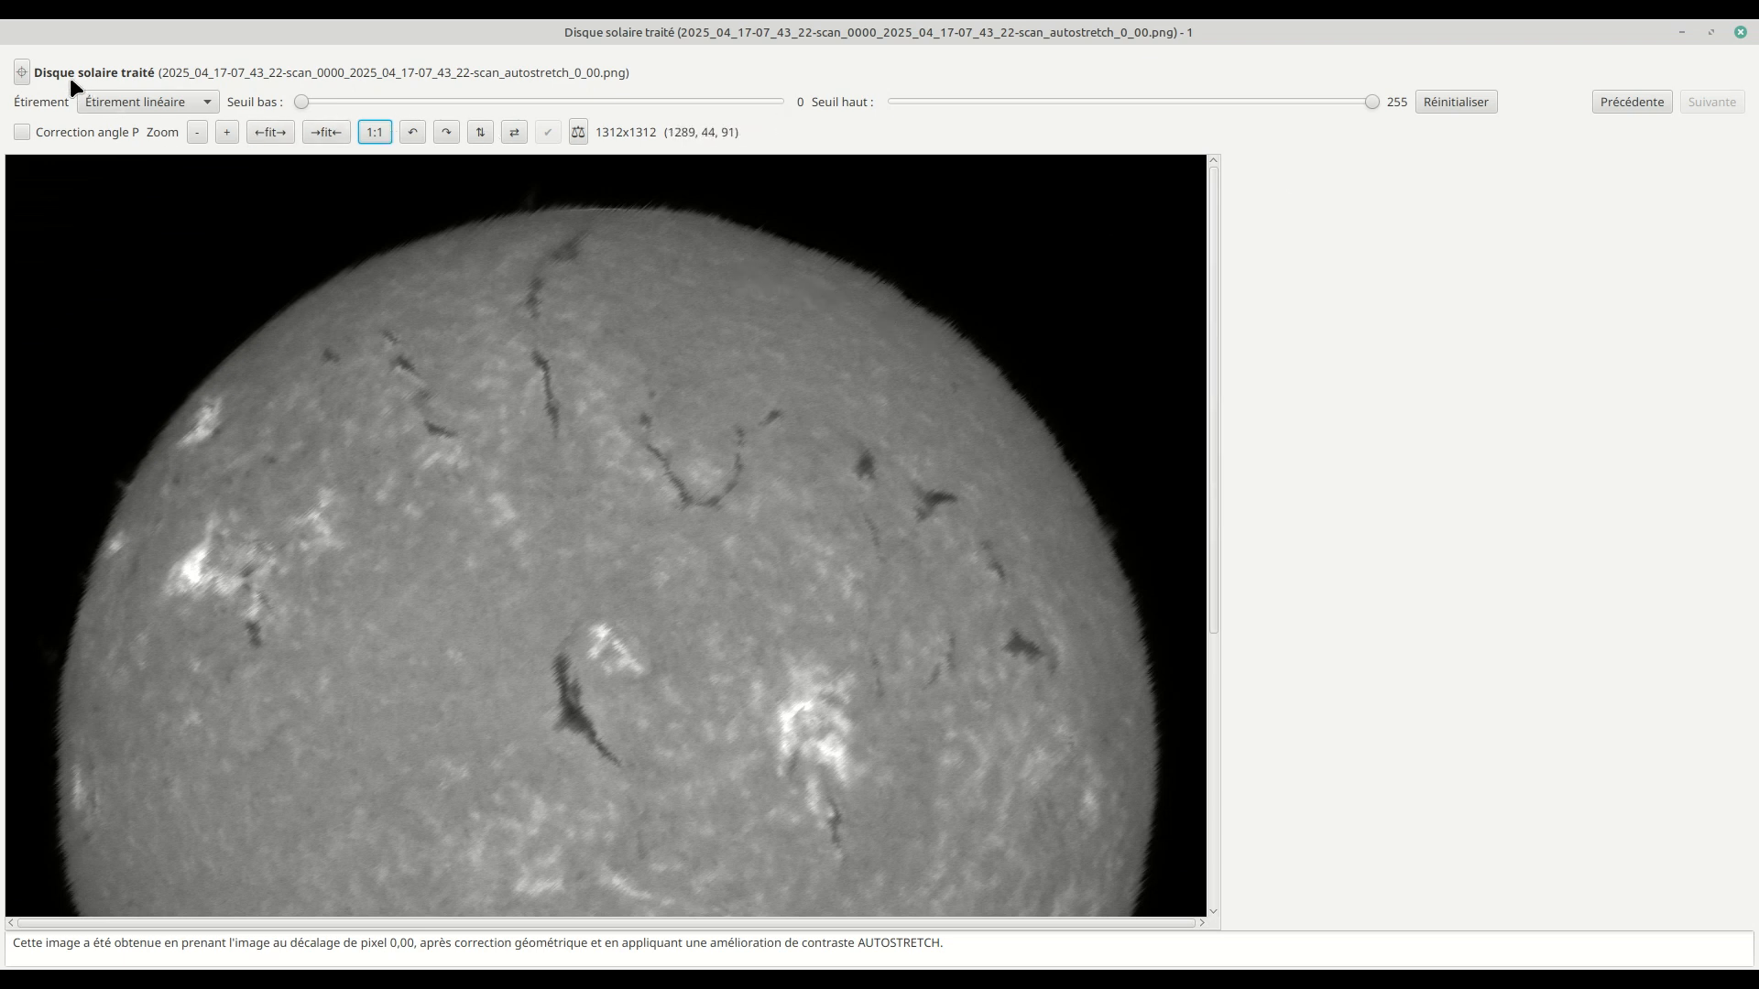
pyautogui.click(26, 74)
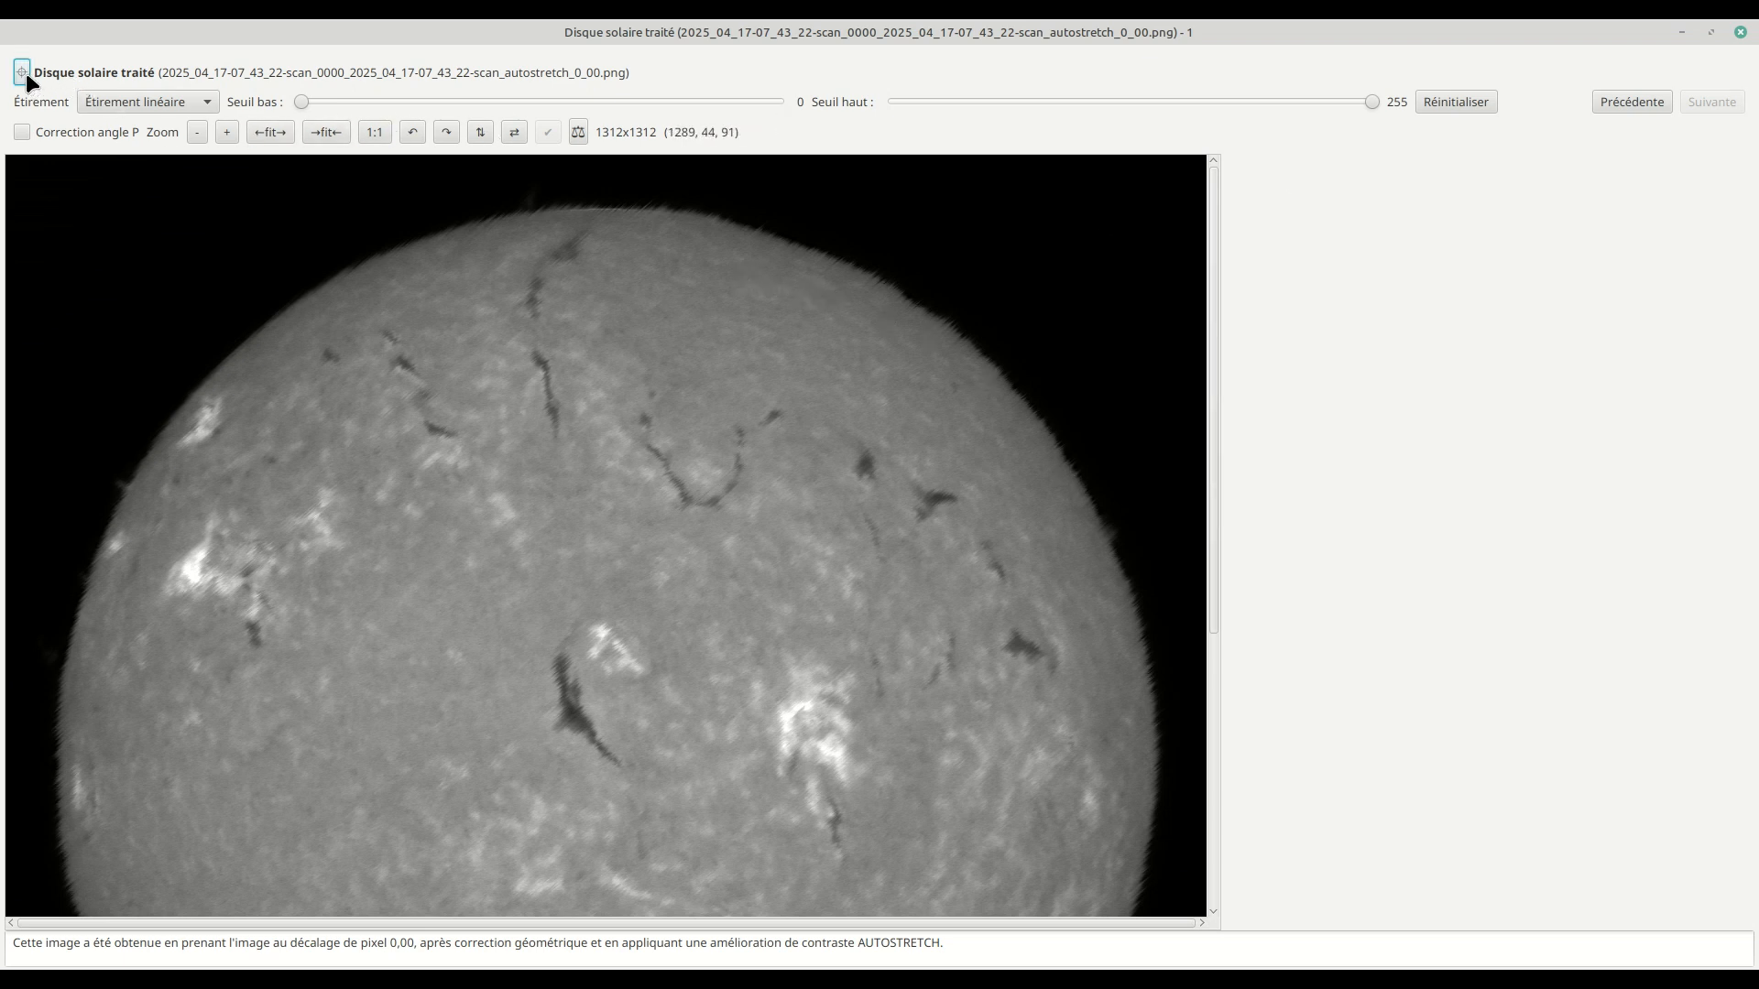
# - Compare the solar limb with and without jagged-edge correction by alternating between the two images, and close the viewer
pyautogui.click(1627, 102)
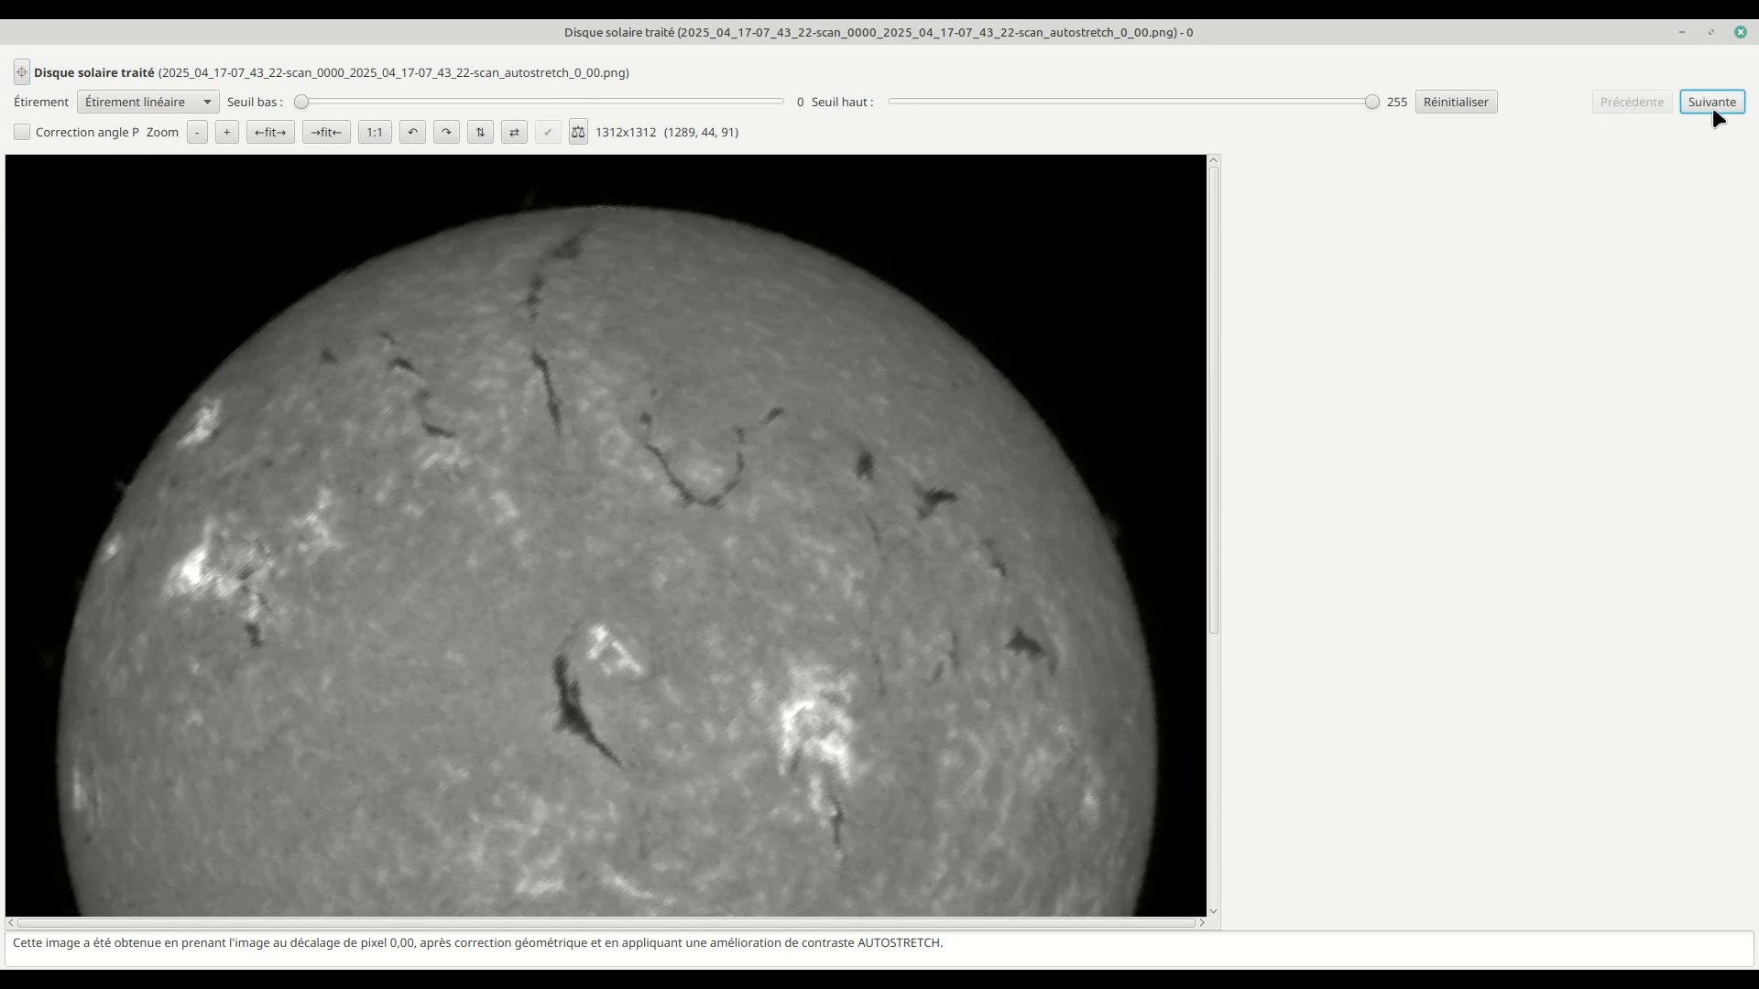
pyautogui.click(1709, 103)
pyautogui.click(1641, 103)
pyautogui.click(1706, 108)
pyautogui.click(1655, 109)
pyautogui.click(1706, 112)
pyautogui.click(1644, 107)
pyautogui.click(1699, 104)
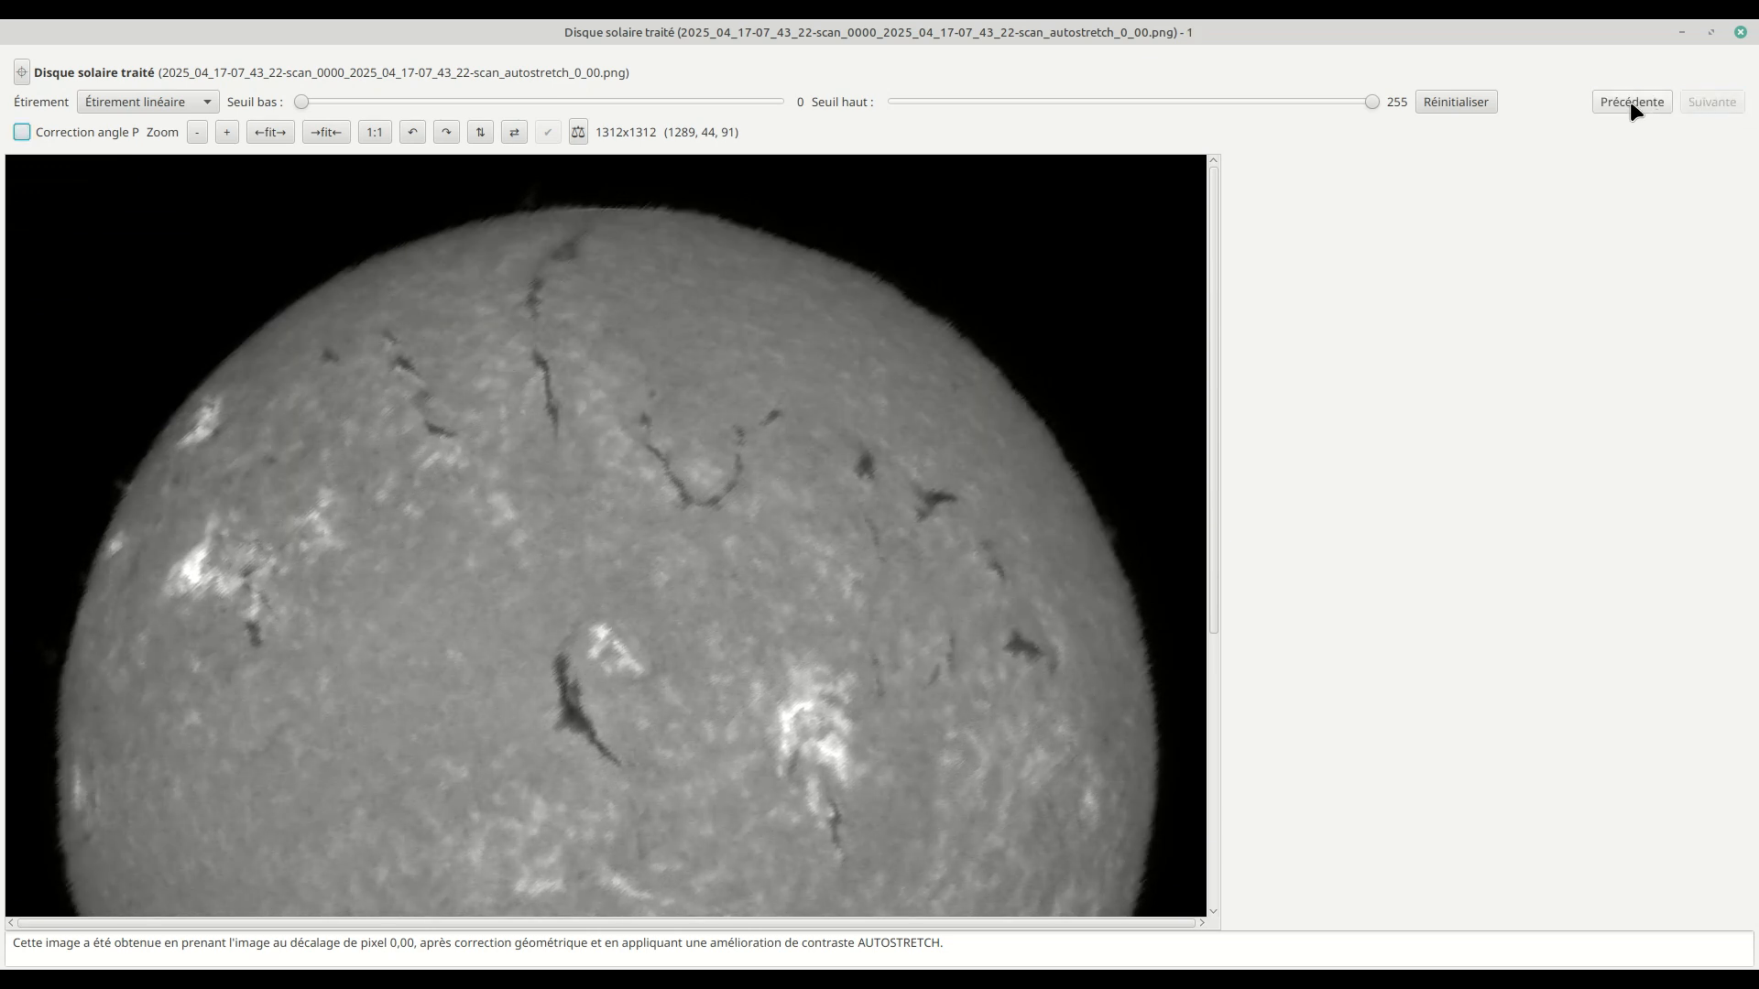
pyautogui.click(1631, 103)
pyautogui.click(1695, 103)
pyautogui.click(1641, 103)
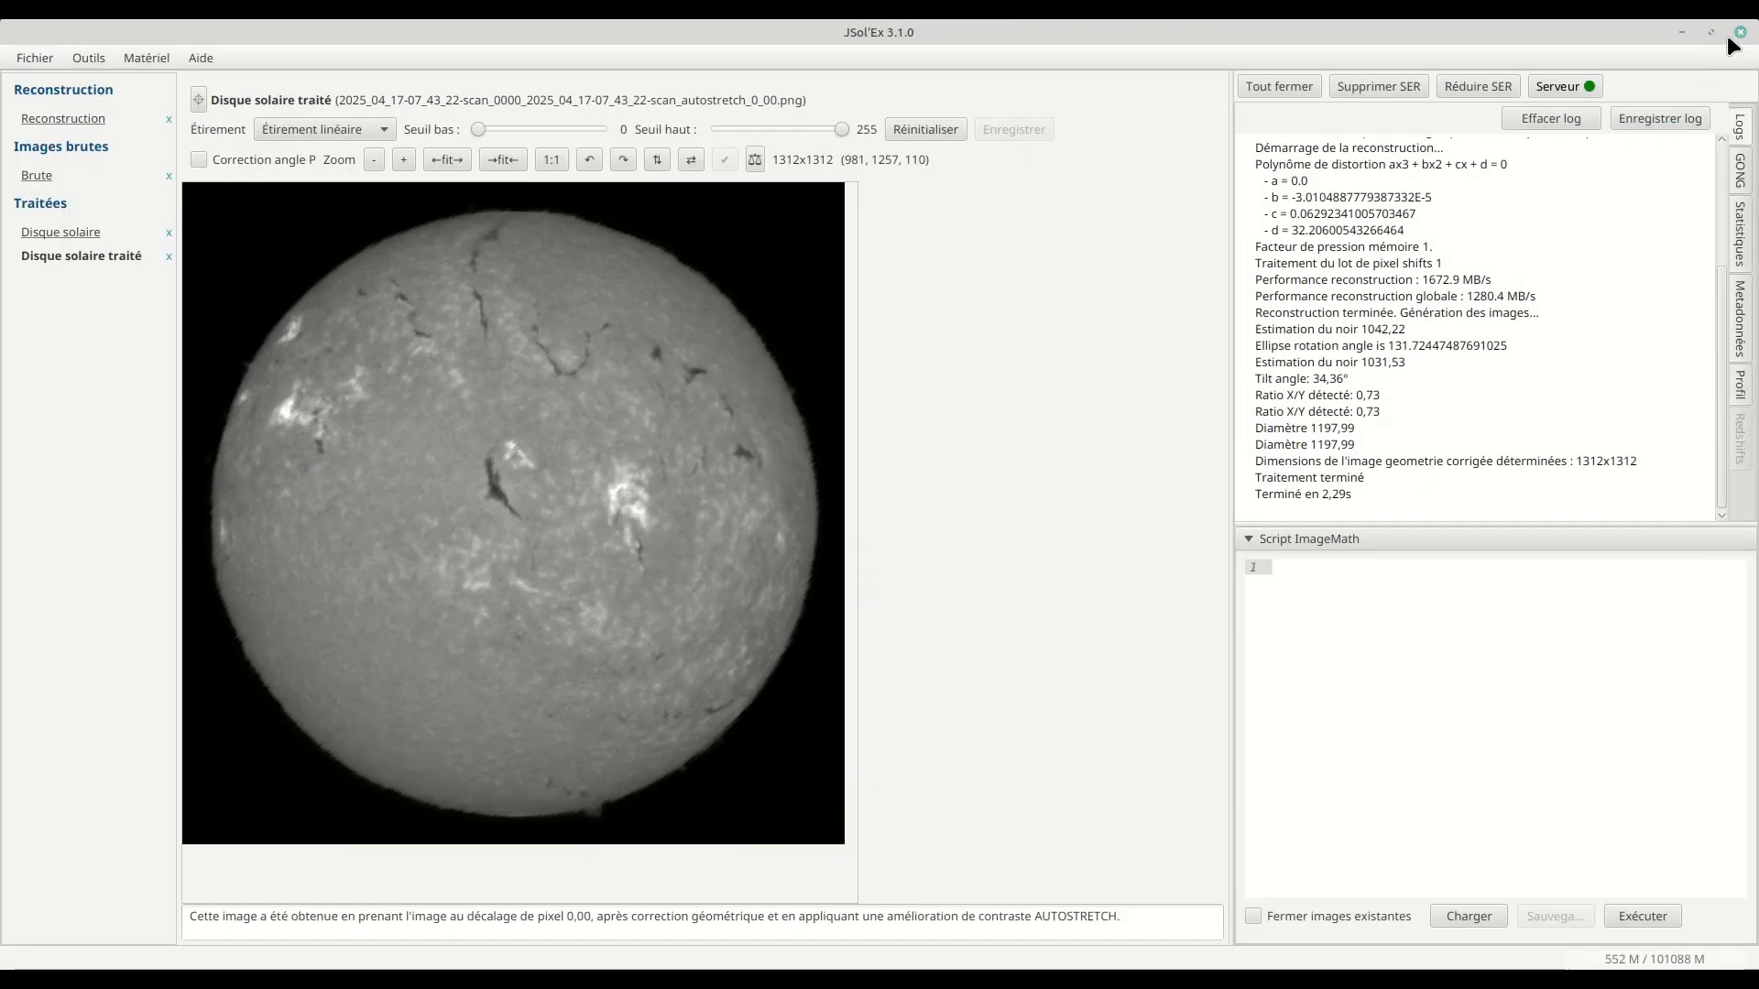
pyautogui.click(1739, 32)
# - Process the recent file 1319_47.ser in quick mode without jagged-edge correction
pyautogui.click(35, 58)
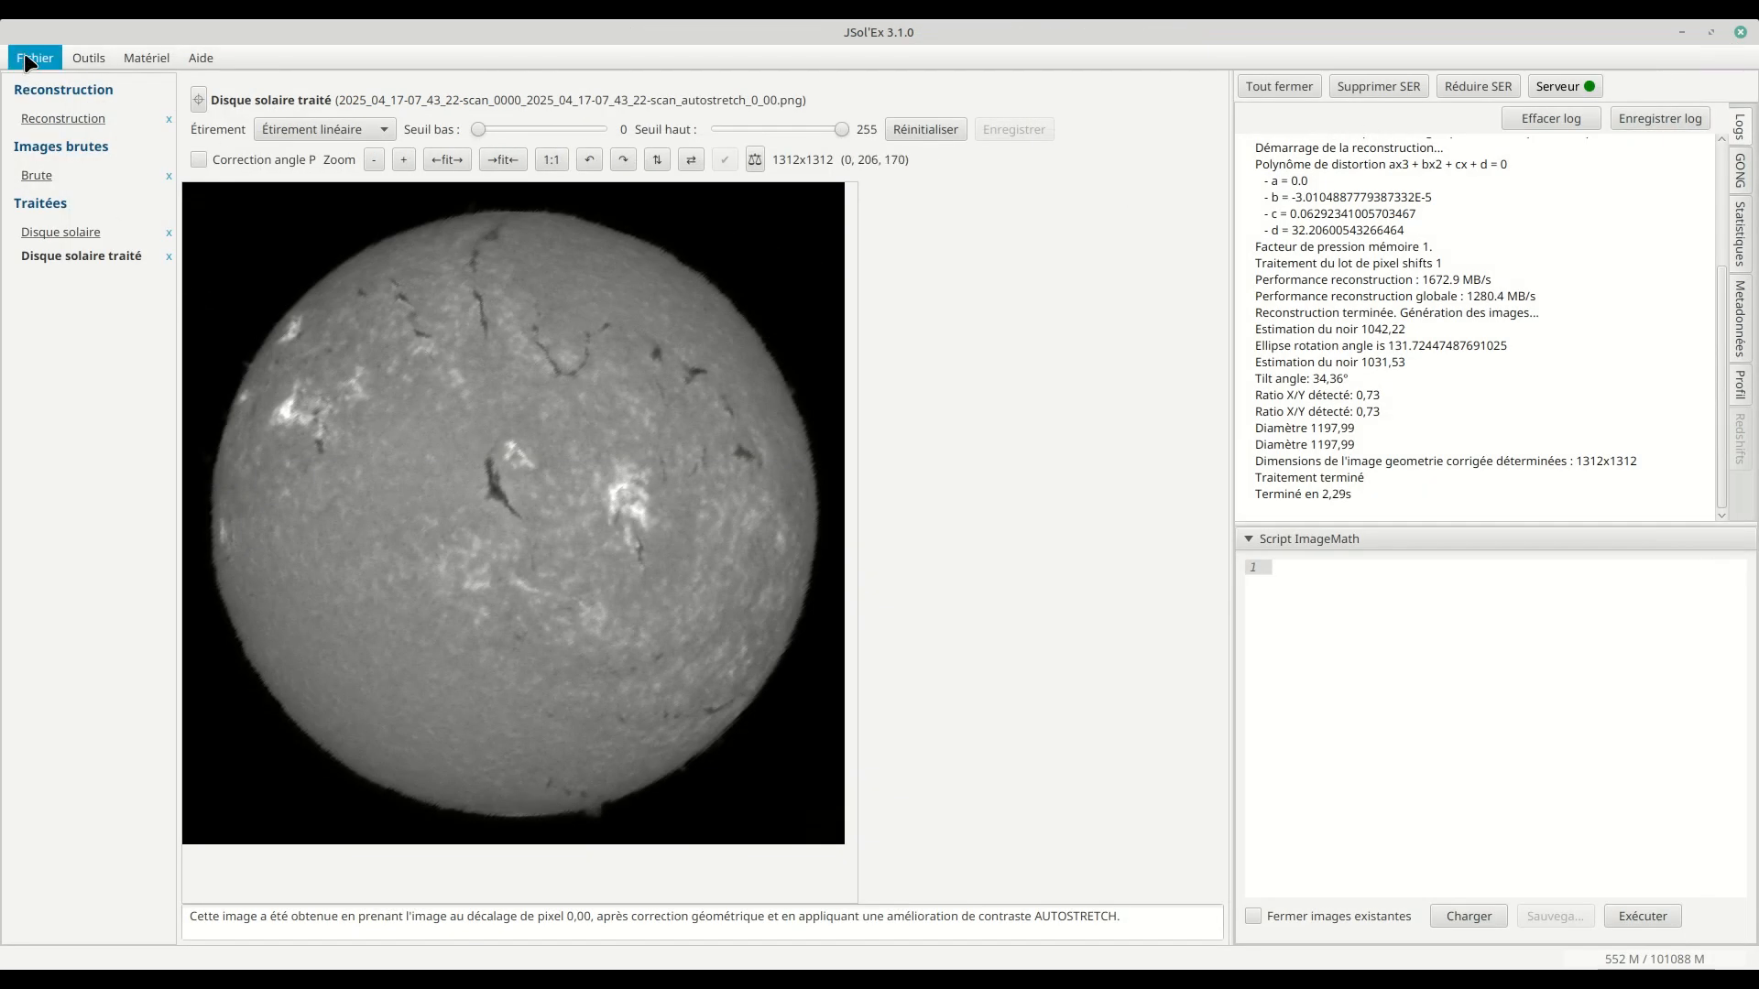
pyautogui.moveTo(60, 160)
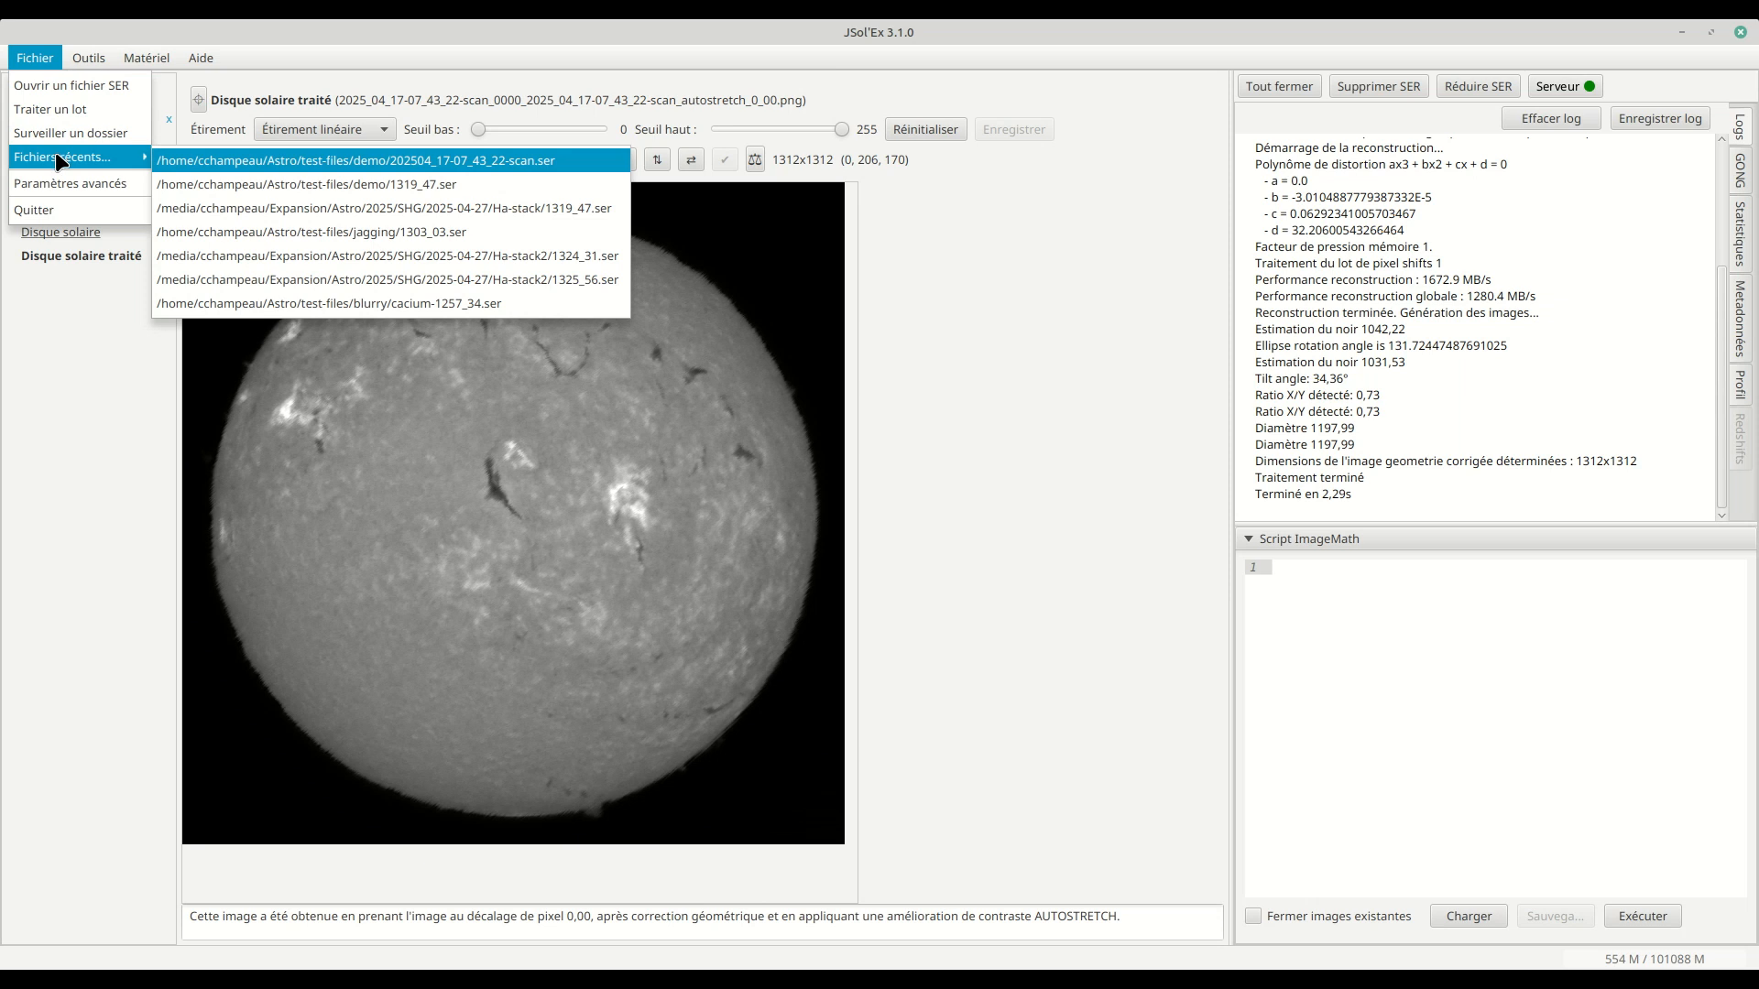
pyautogui.click(220, 184)
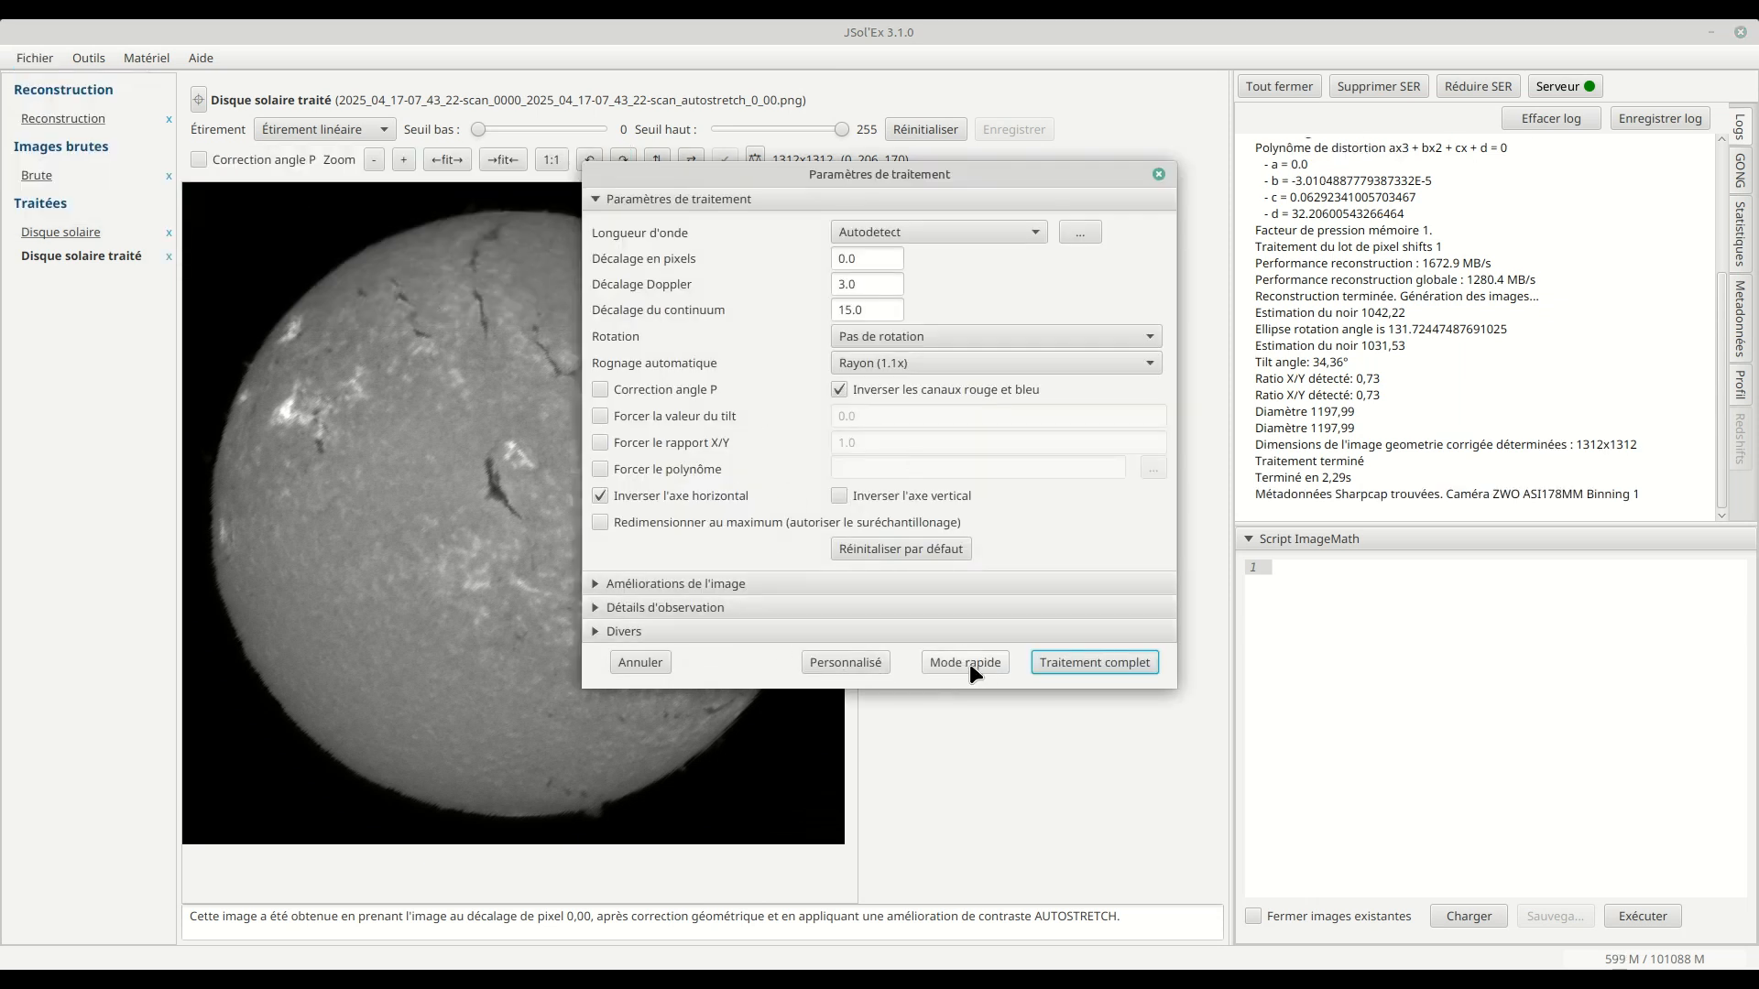
pyautogui.click(693, 584)
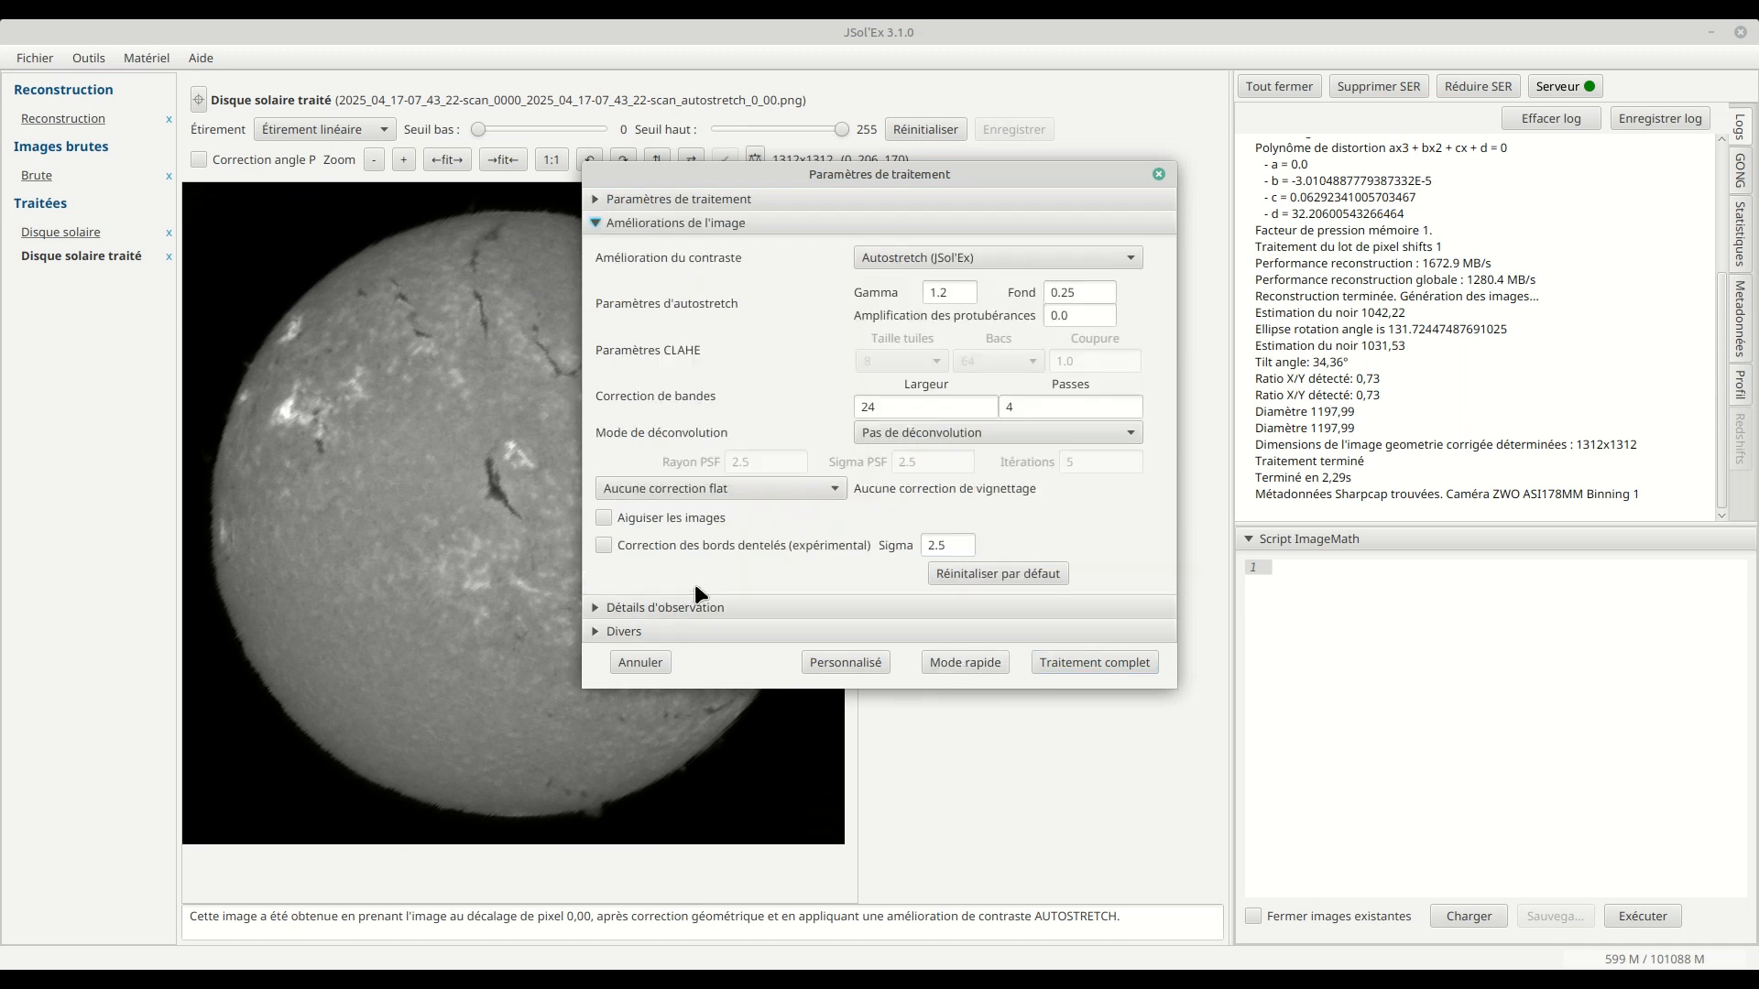
pyautogui.click(959, 664)
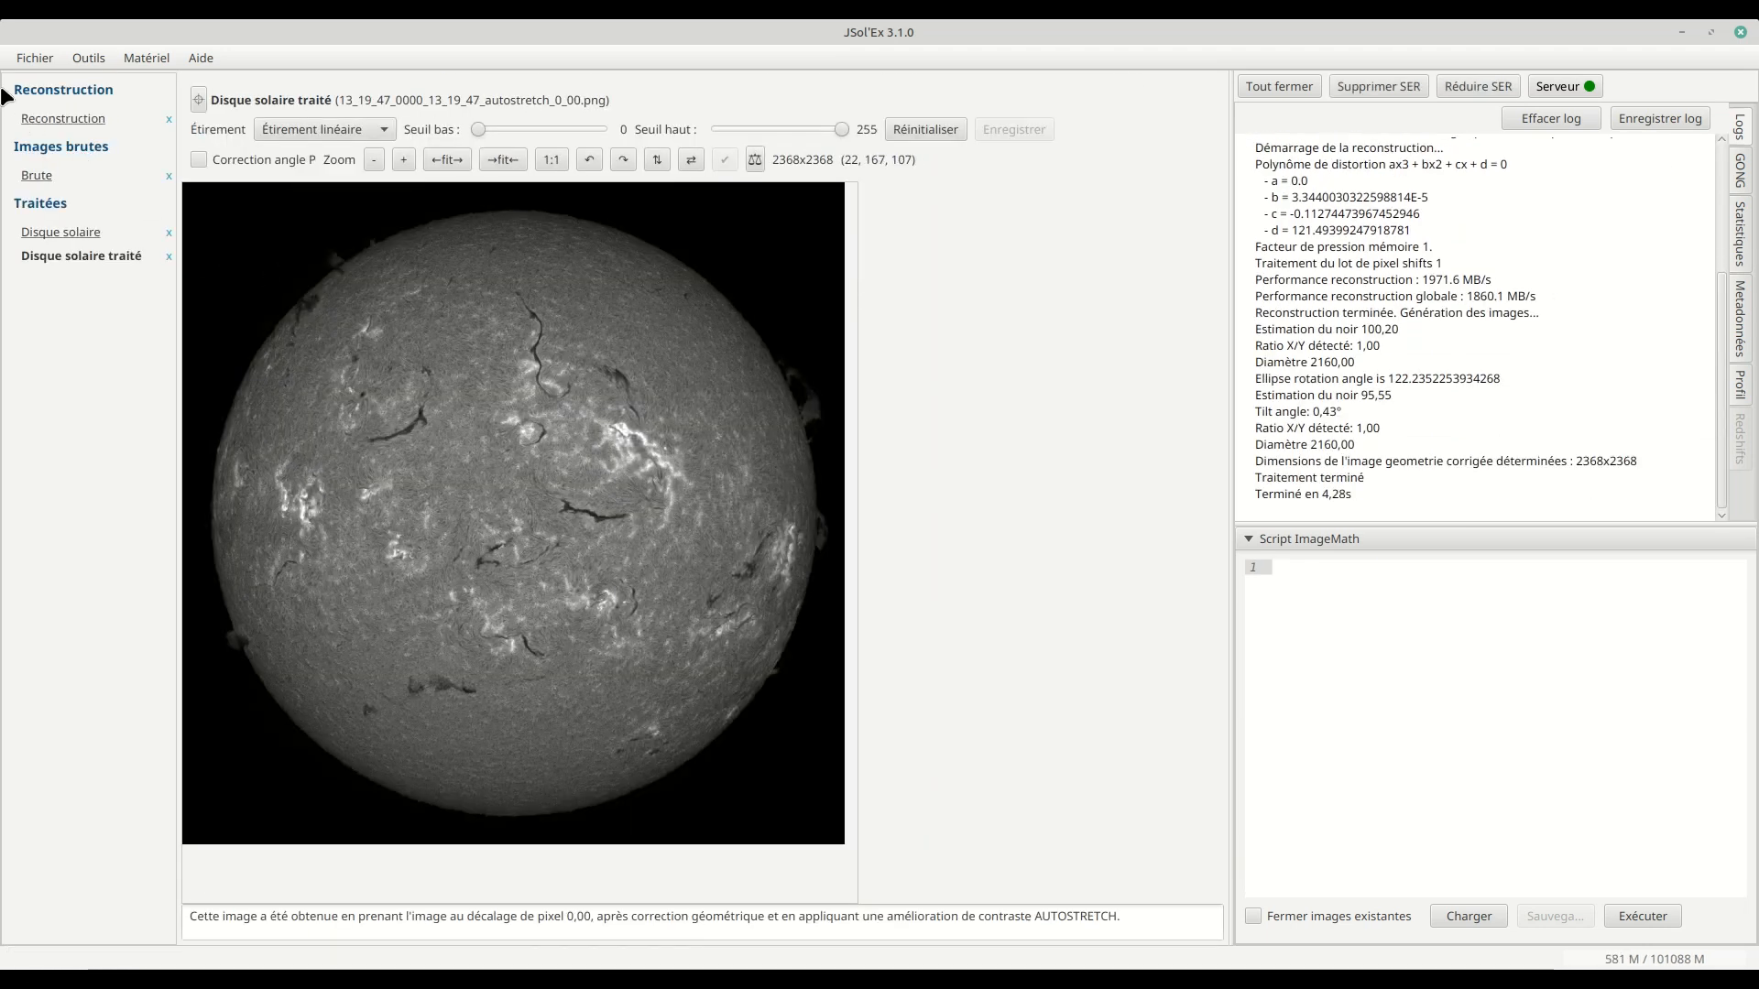
# - Reprocess the recent file 1319_47.ser in custom mode, generating only the geometry-corrected processed image and the continuum image
pyautogui.click(35, 58)
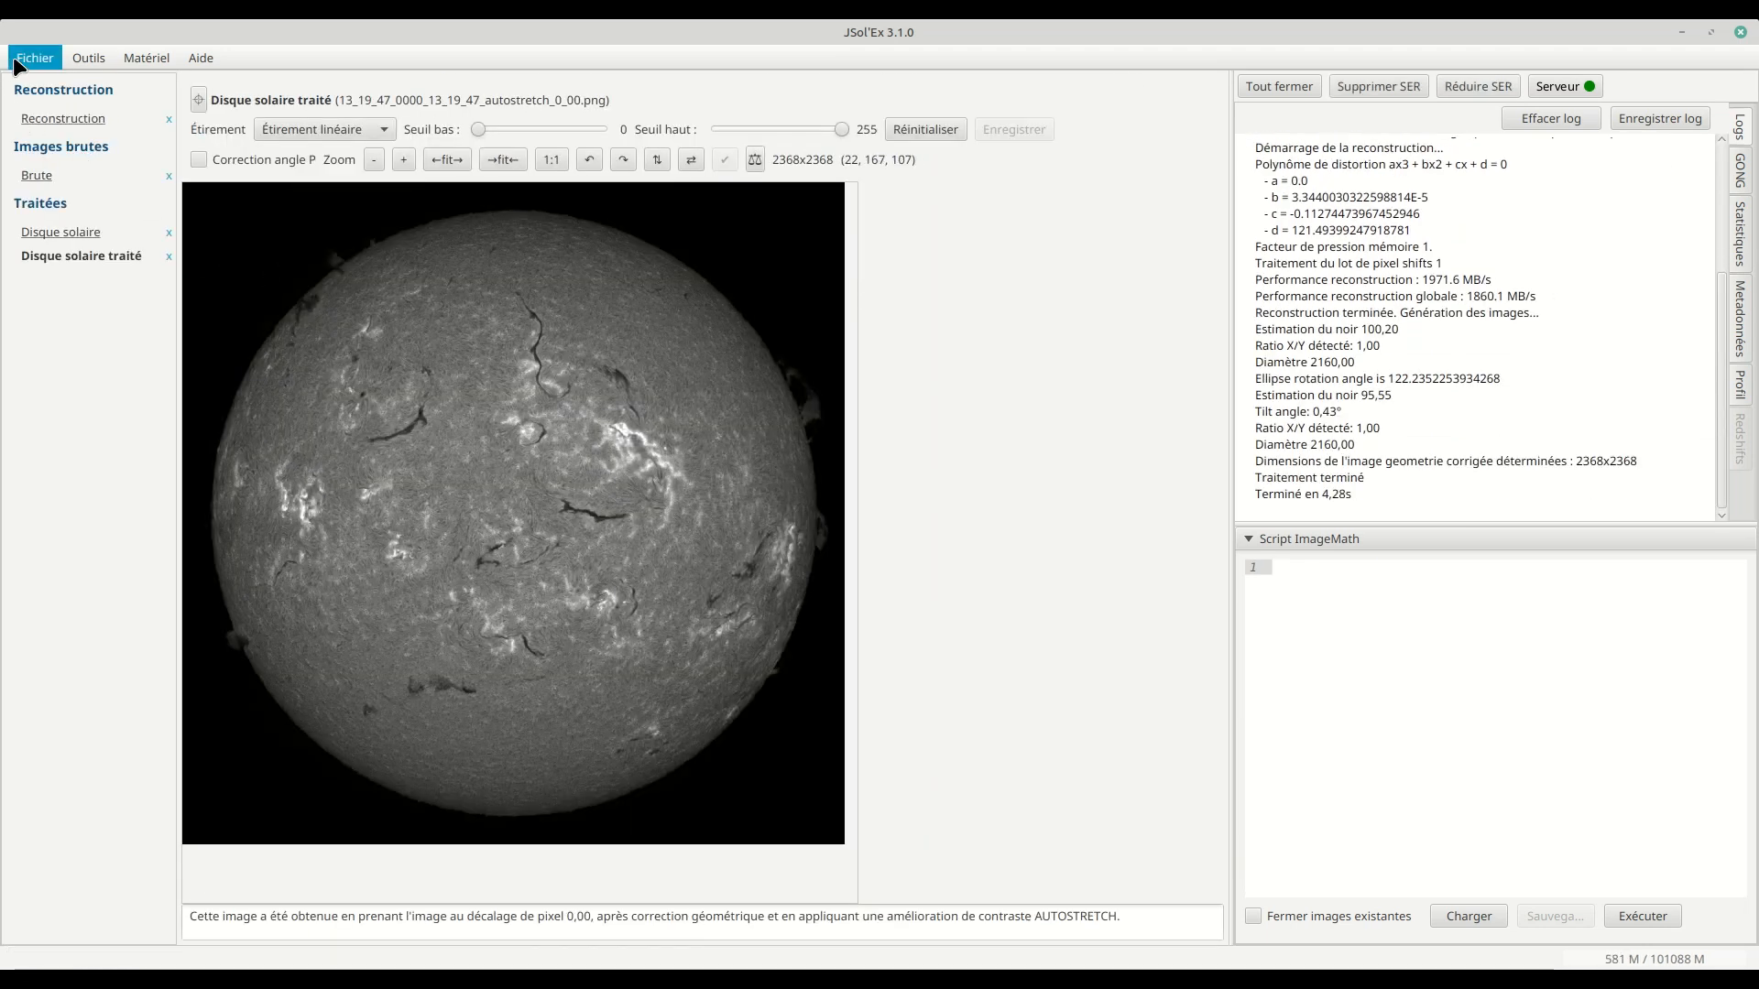
pyautogui.moveTo(64, 157)
pyautogui.click(266, 159)
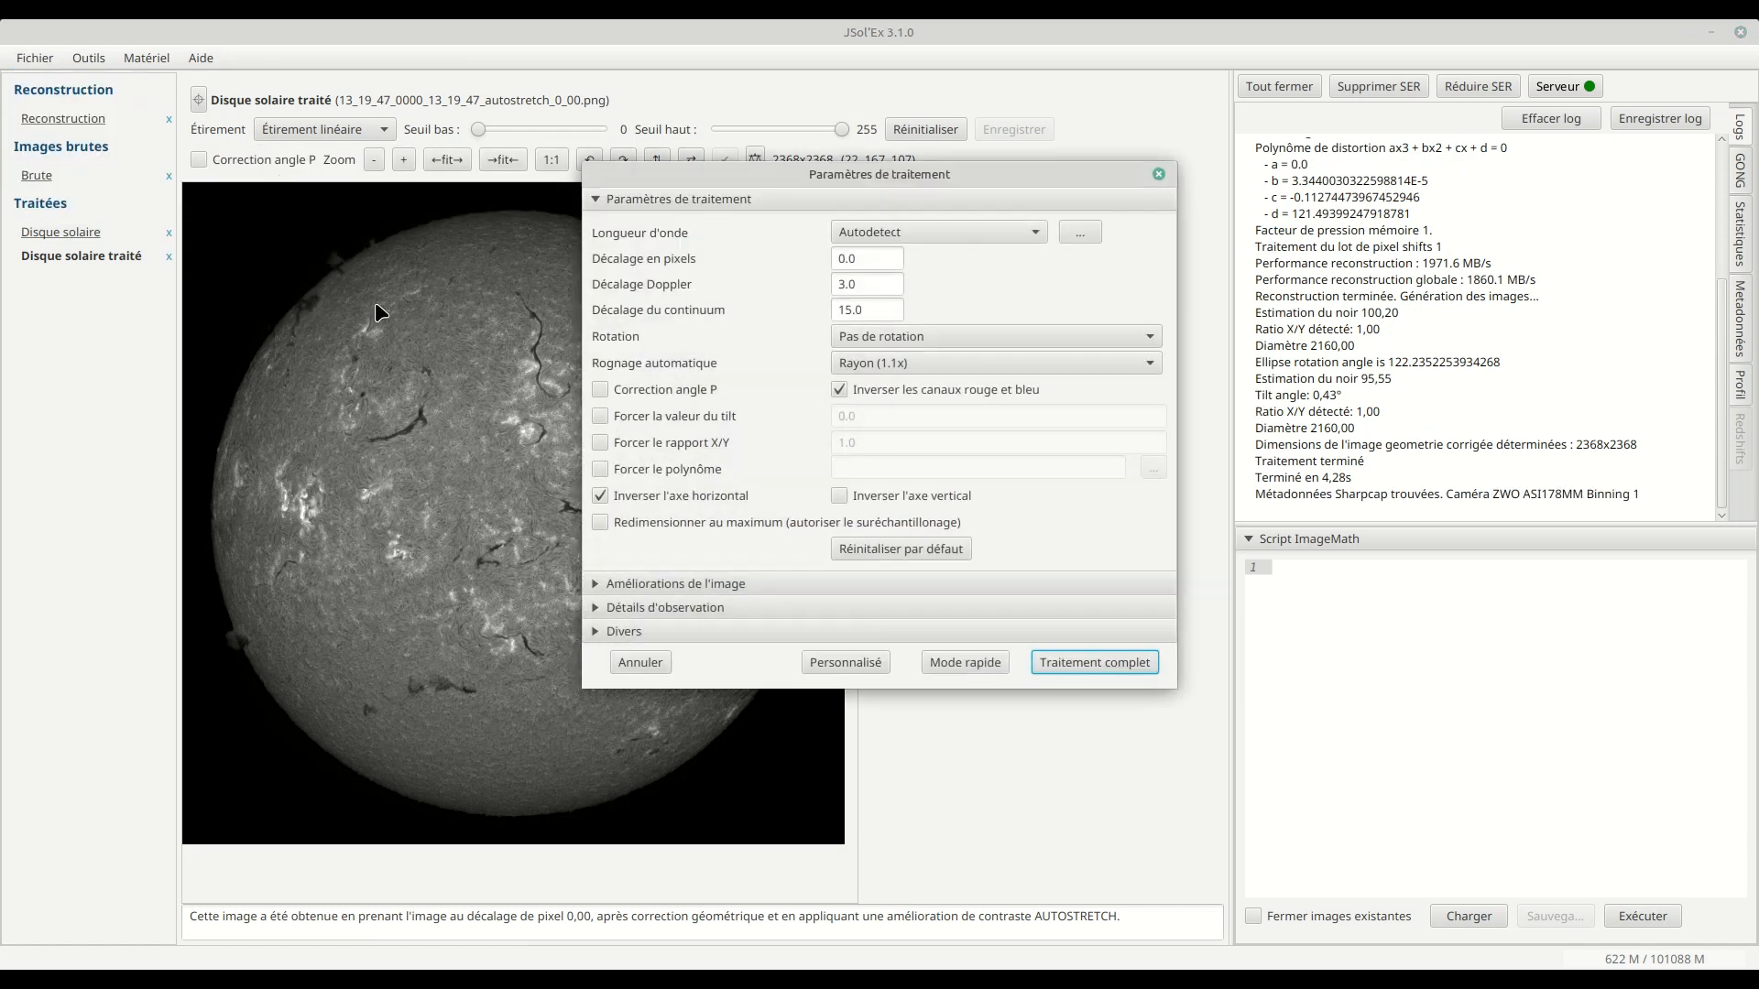
pyautogui.click(843, 658)
pyautogui.click(990, 441)
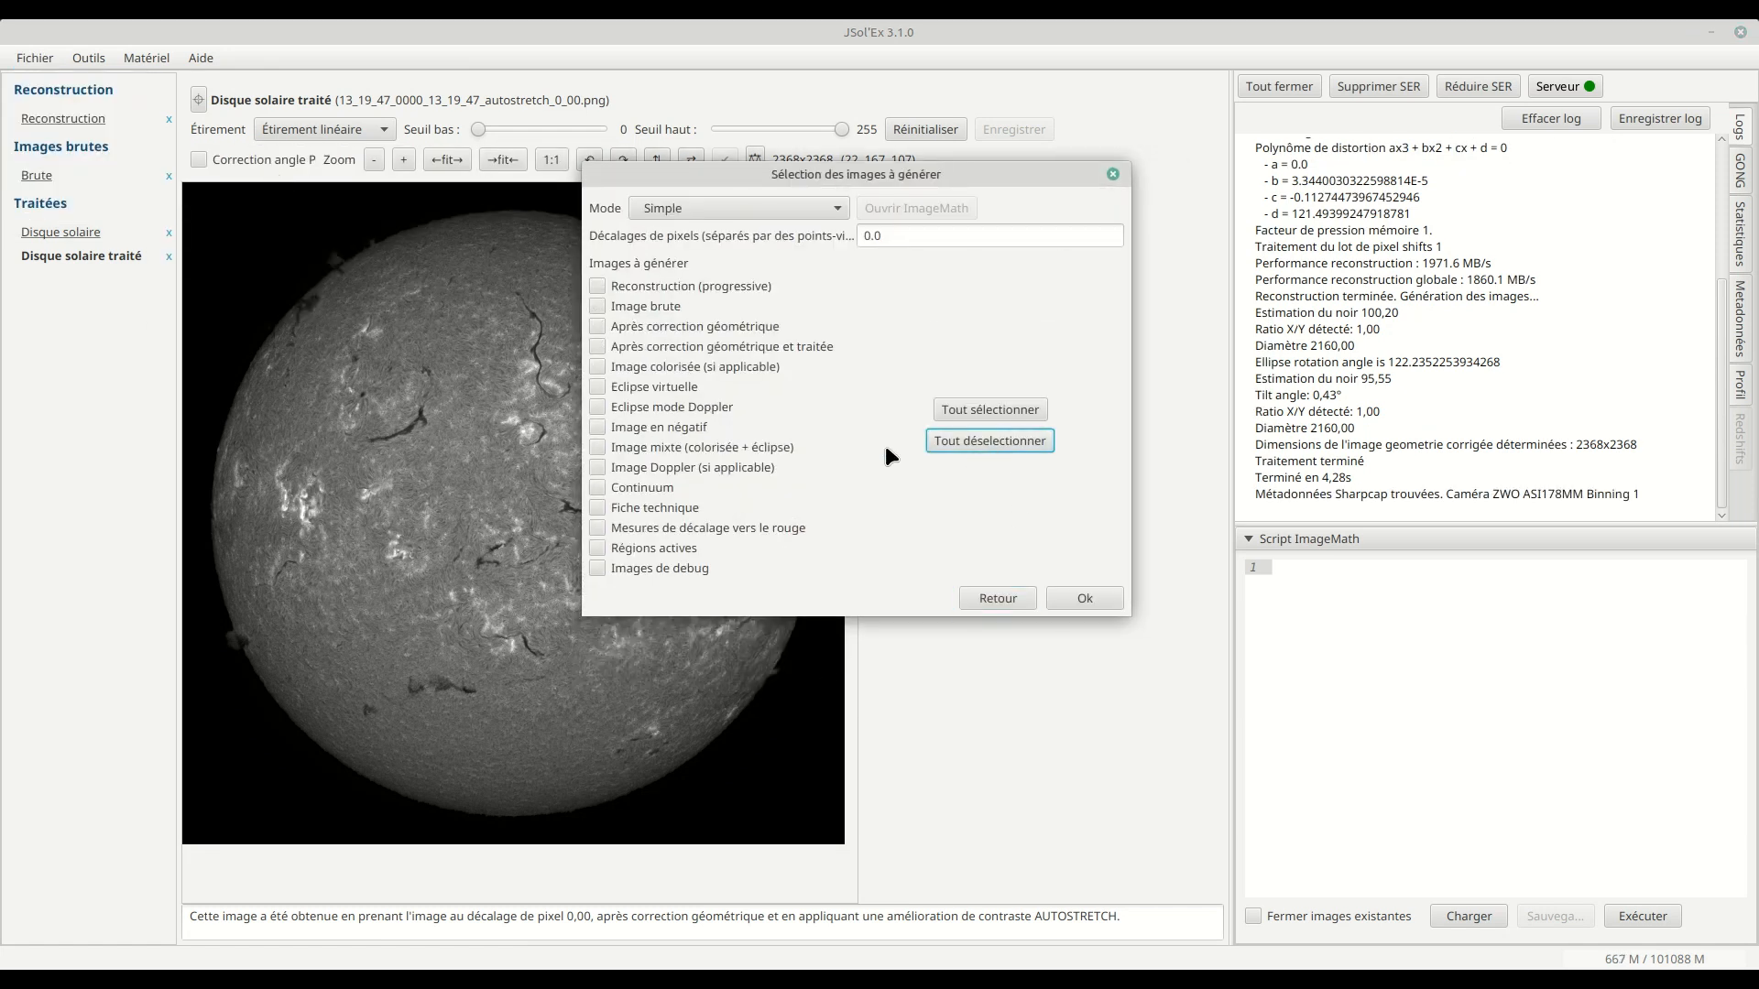
pyautogui.click(686, 344)
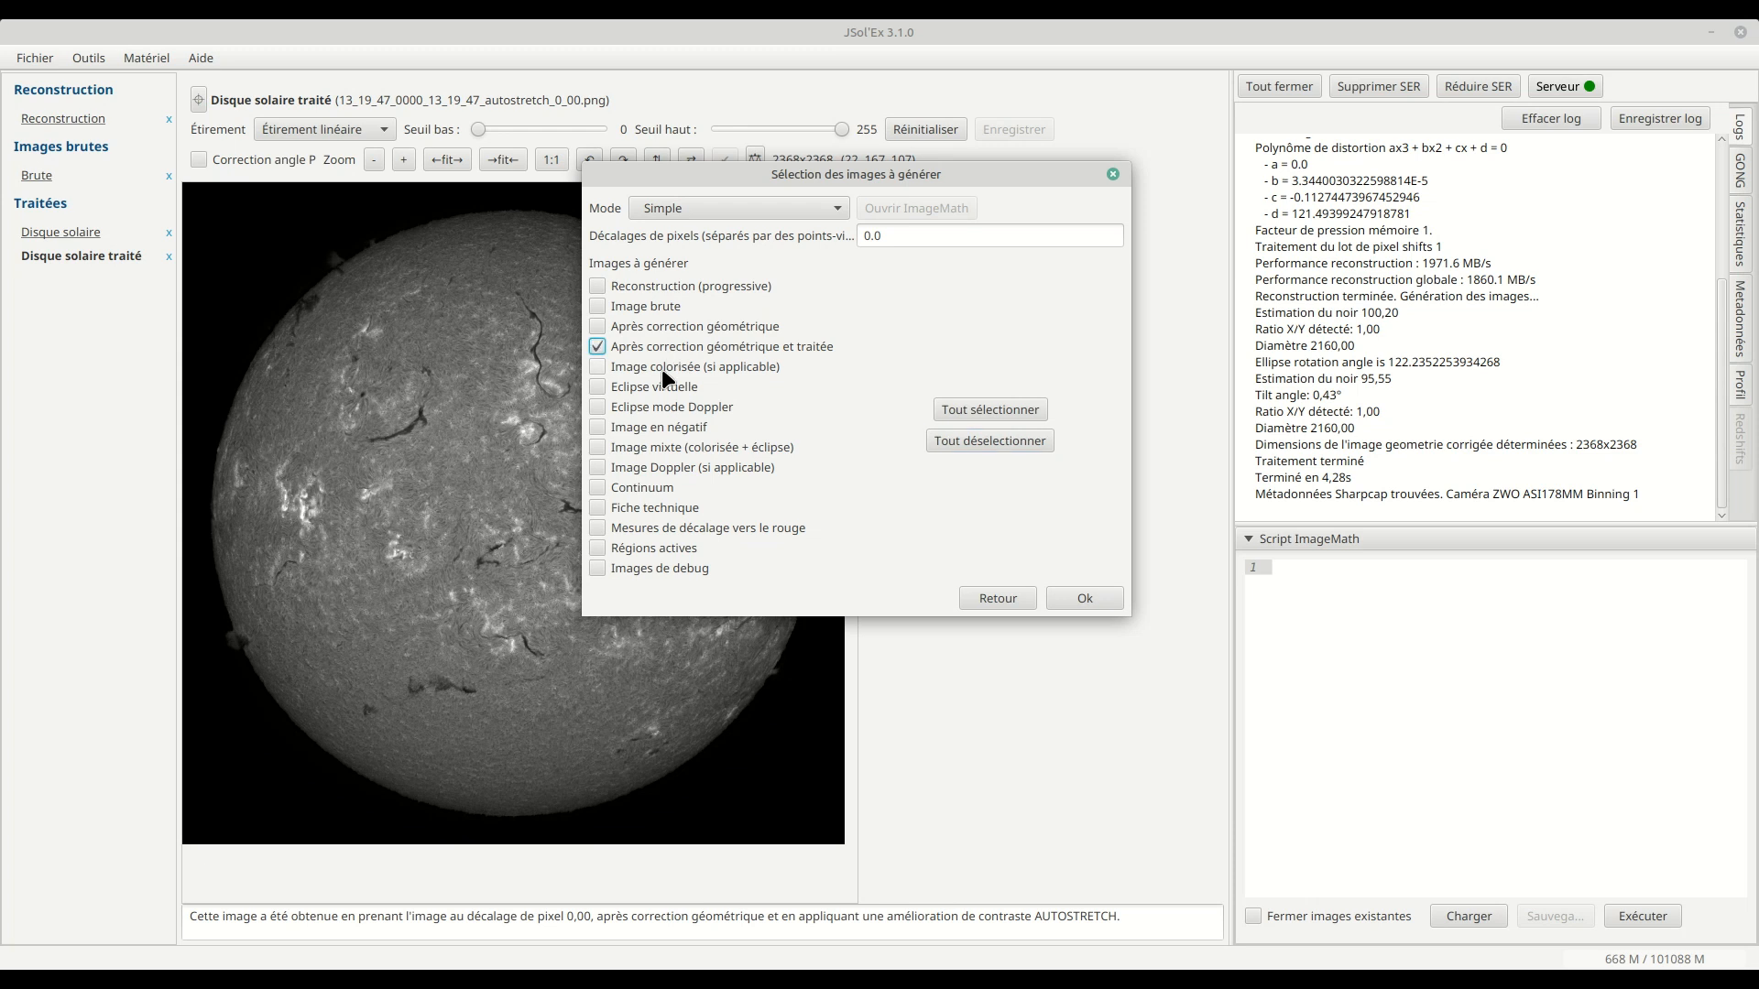
pyautogui.click(658, 485)
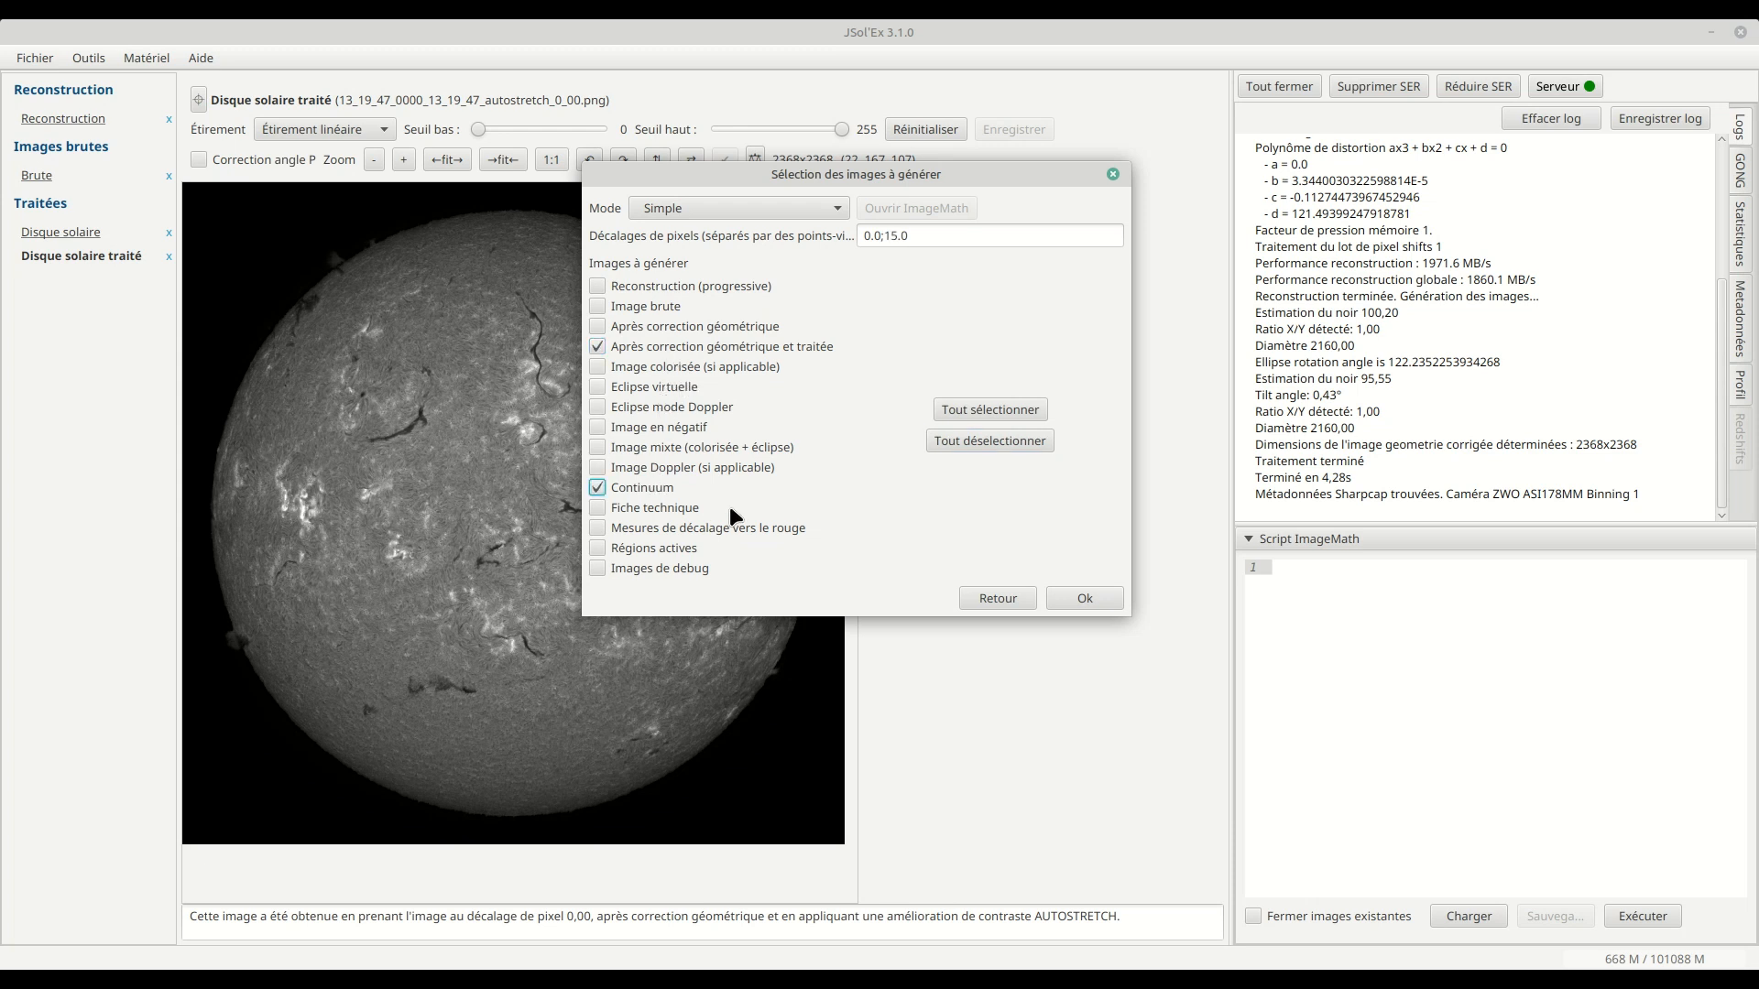
pyautogui.click(1069, 598)
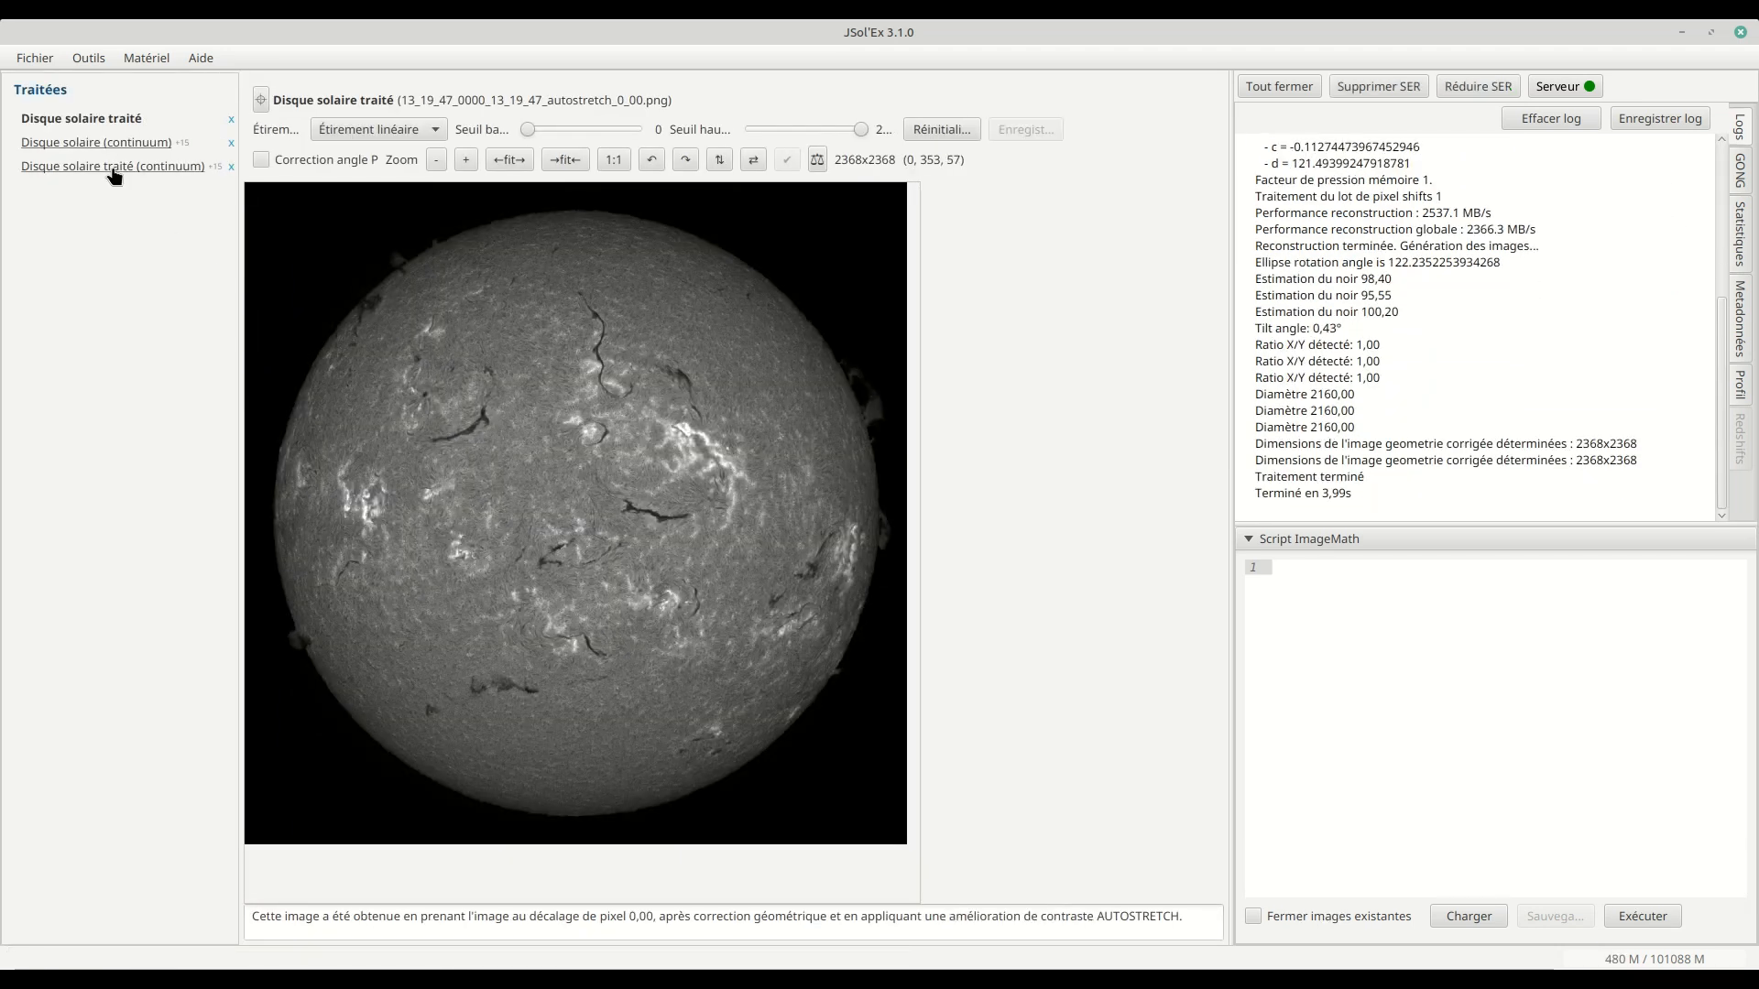
# - Open the unprocessed continuum solar disc in a new window, maximize it and show it at 1:1 zoom
pyautogui.click(111, 173)
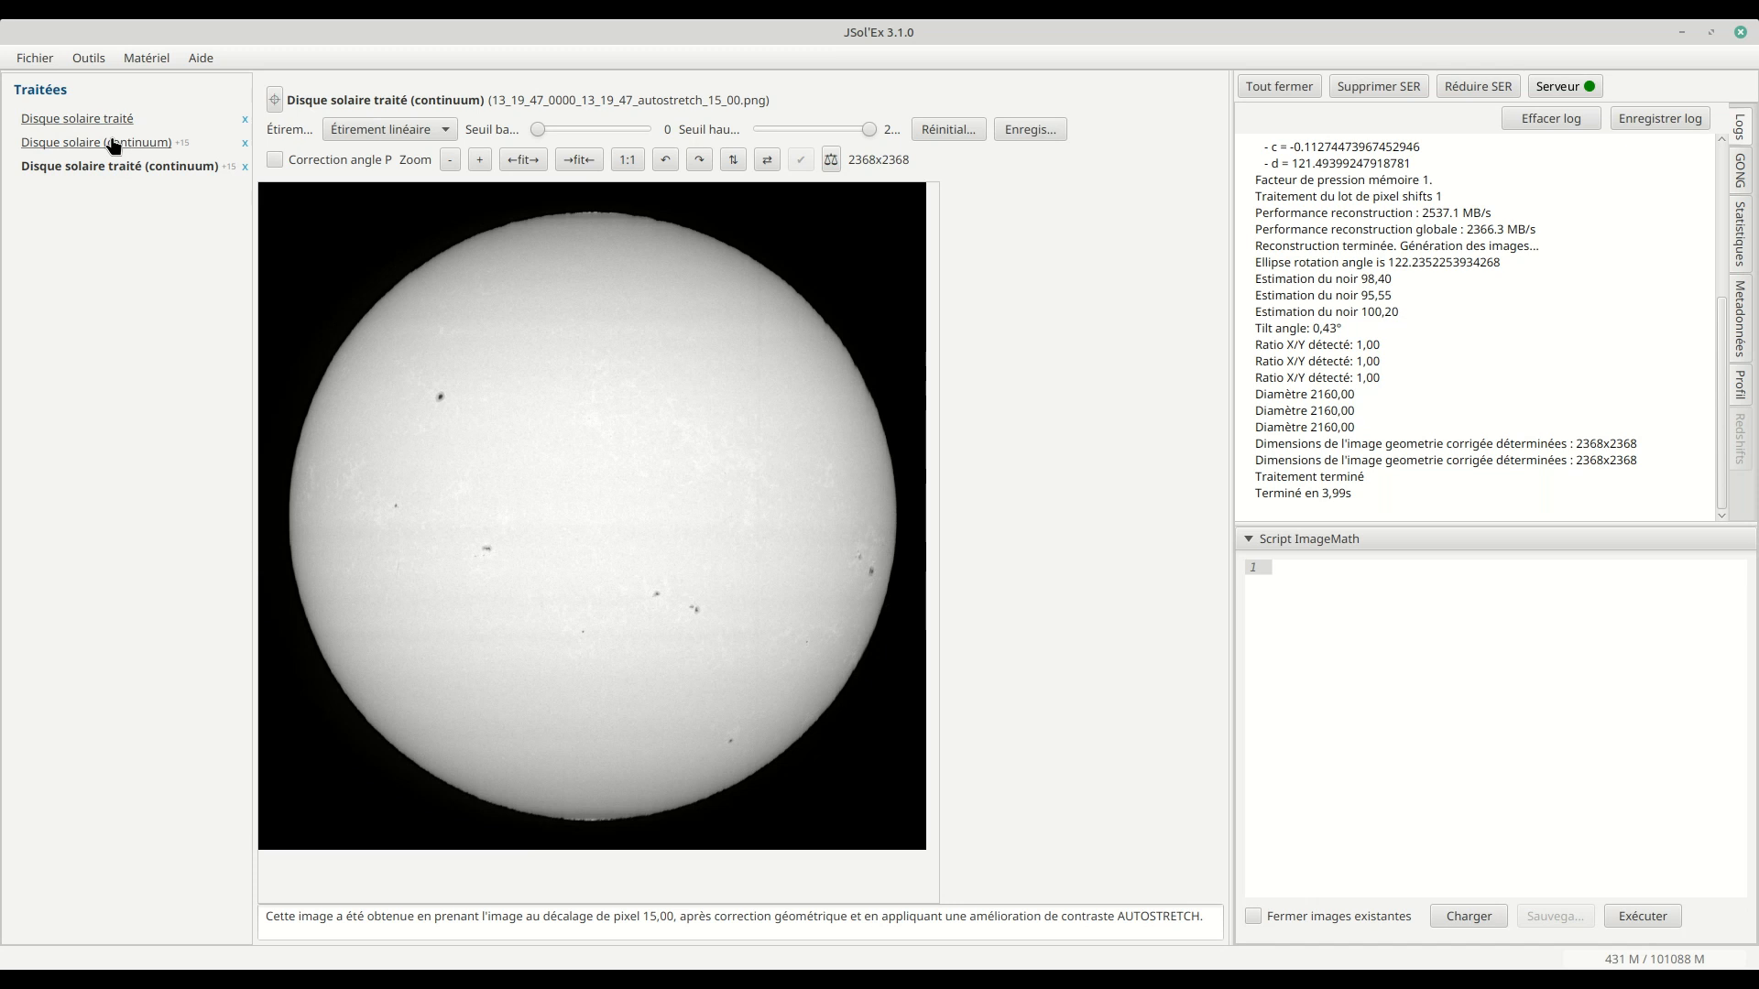
pyautogui.click(113, 146)
pyautogui.rightClick(389, 317)
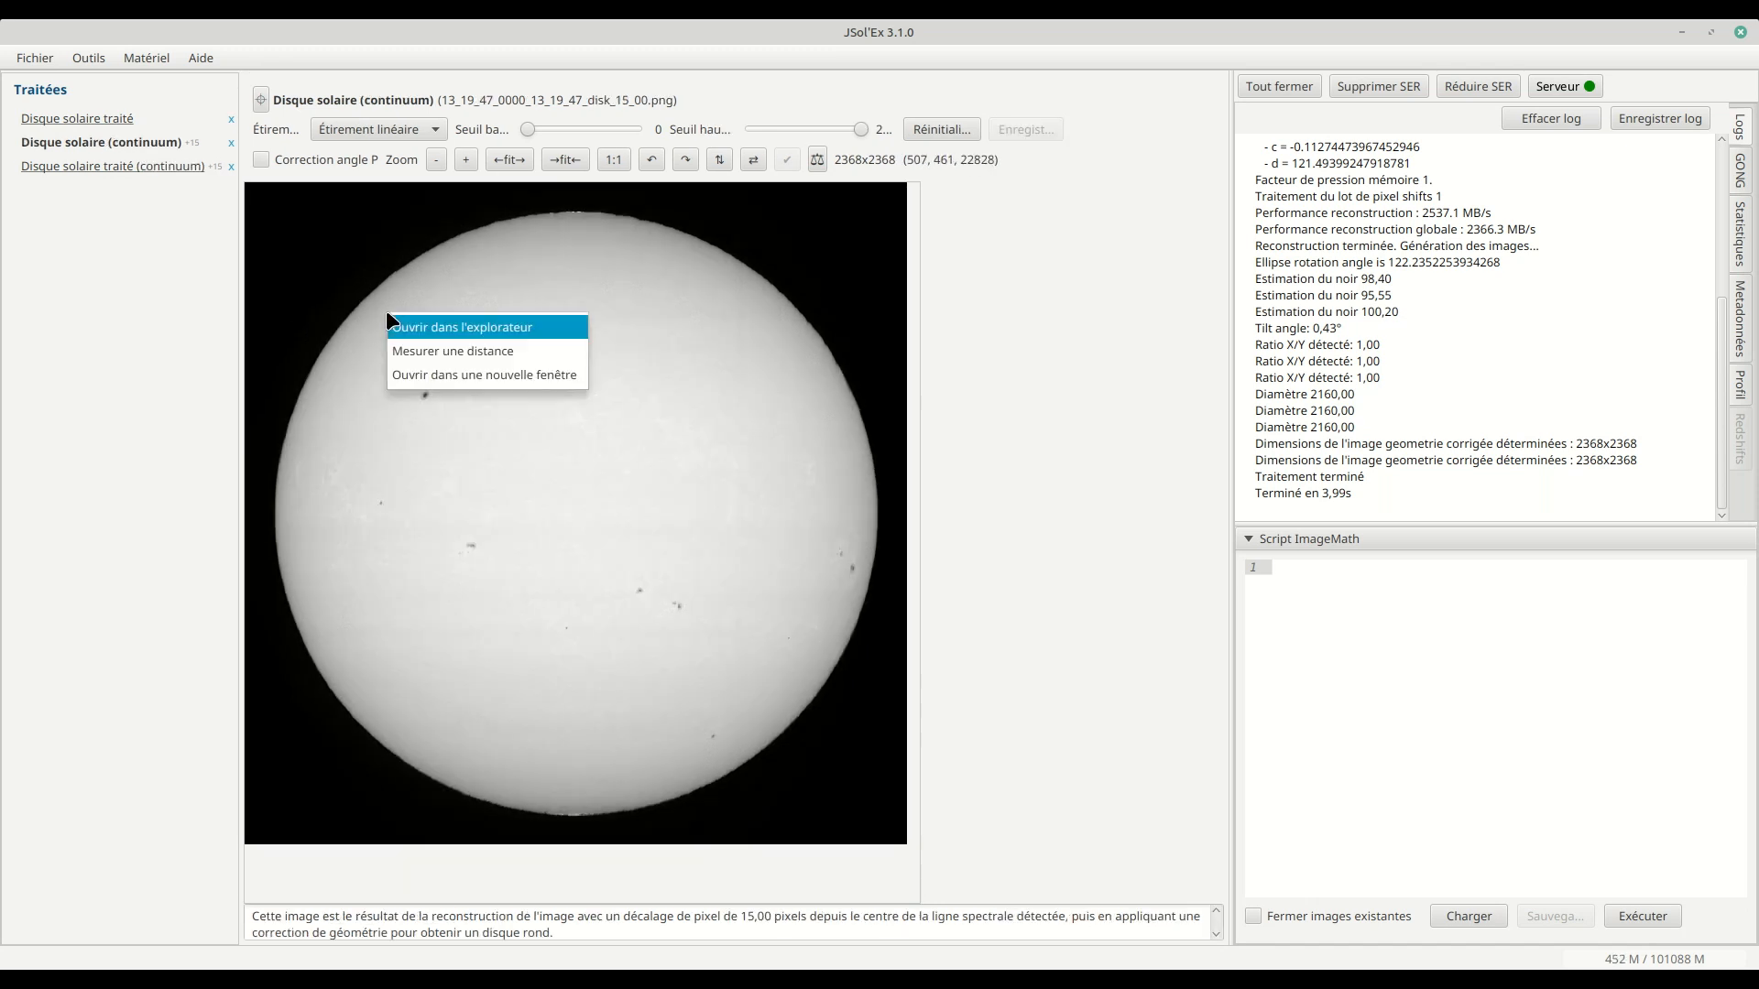
pyautogui.click(432, 376)
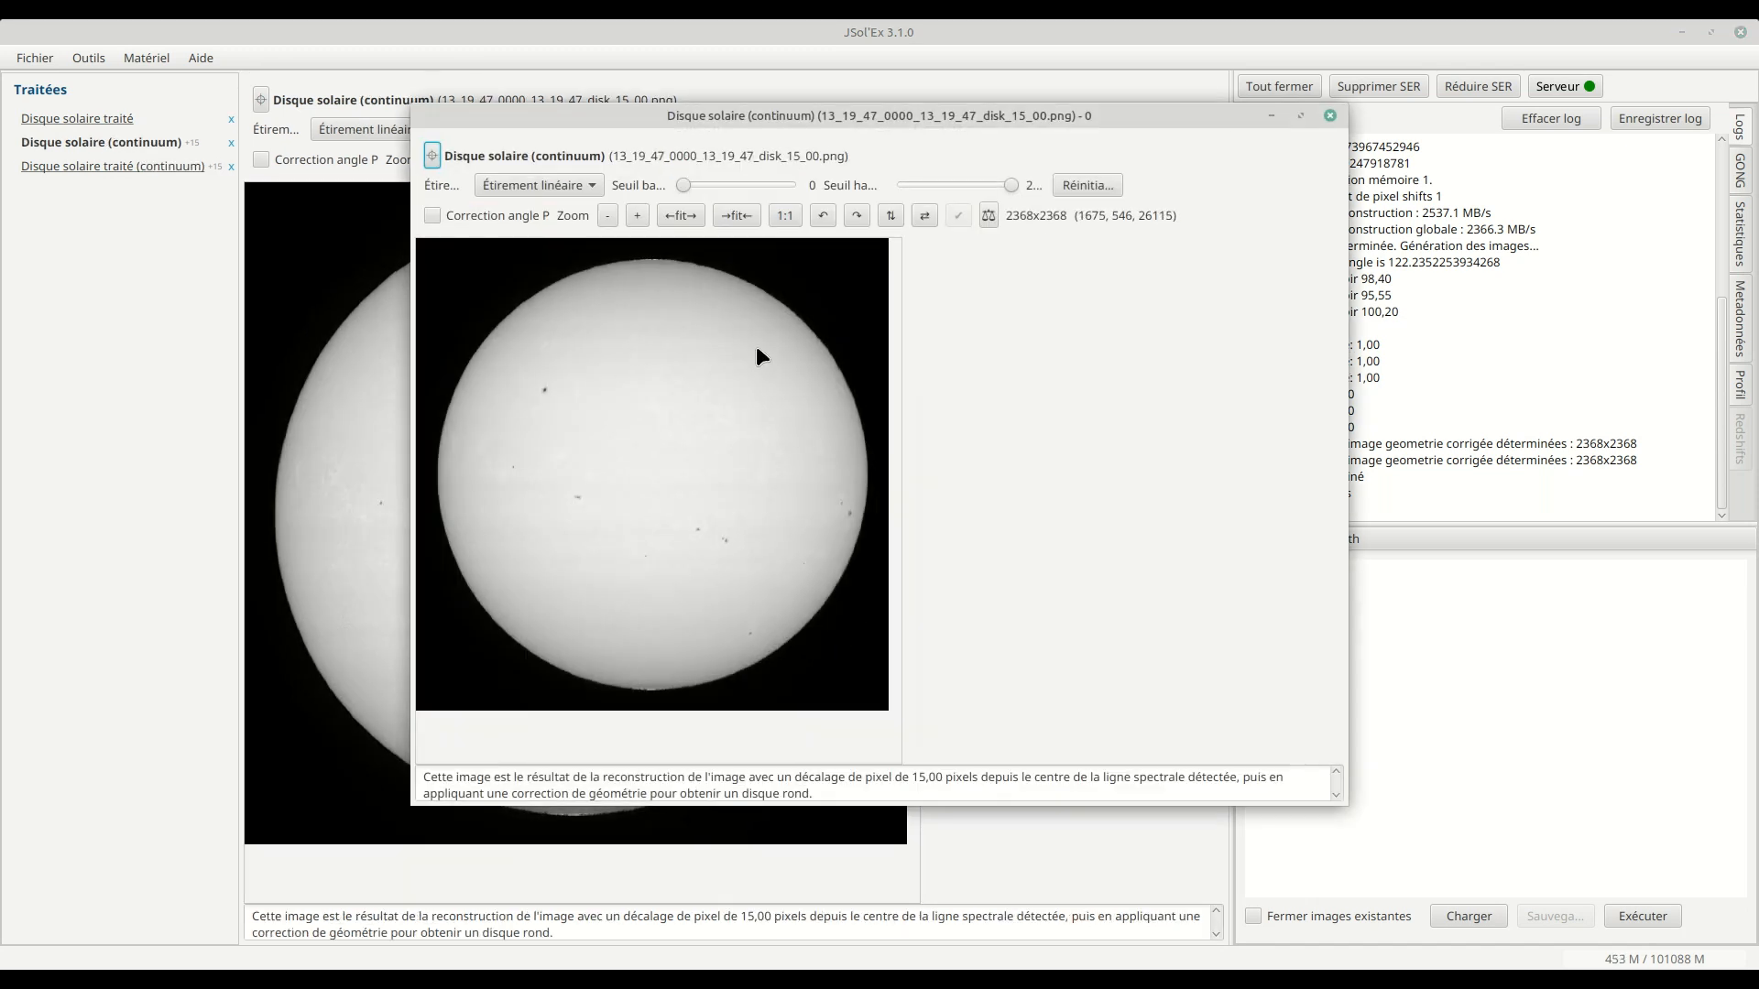
pyautogui.click(1299, 118)
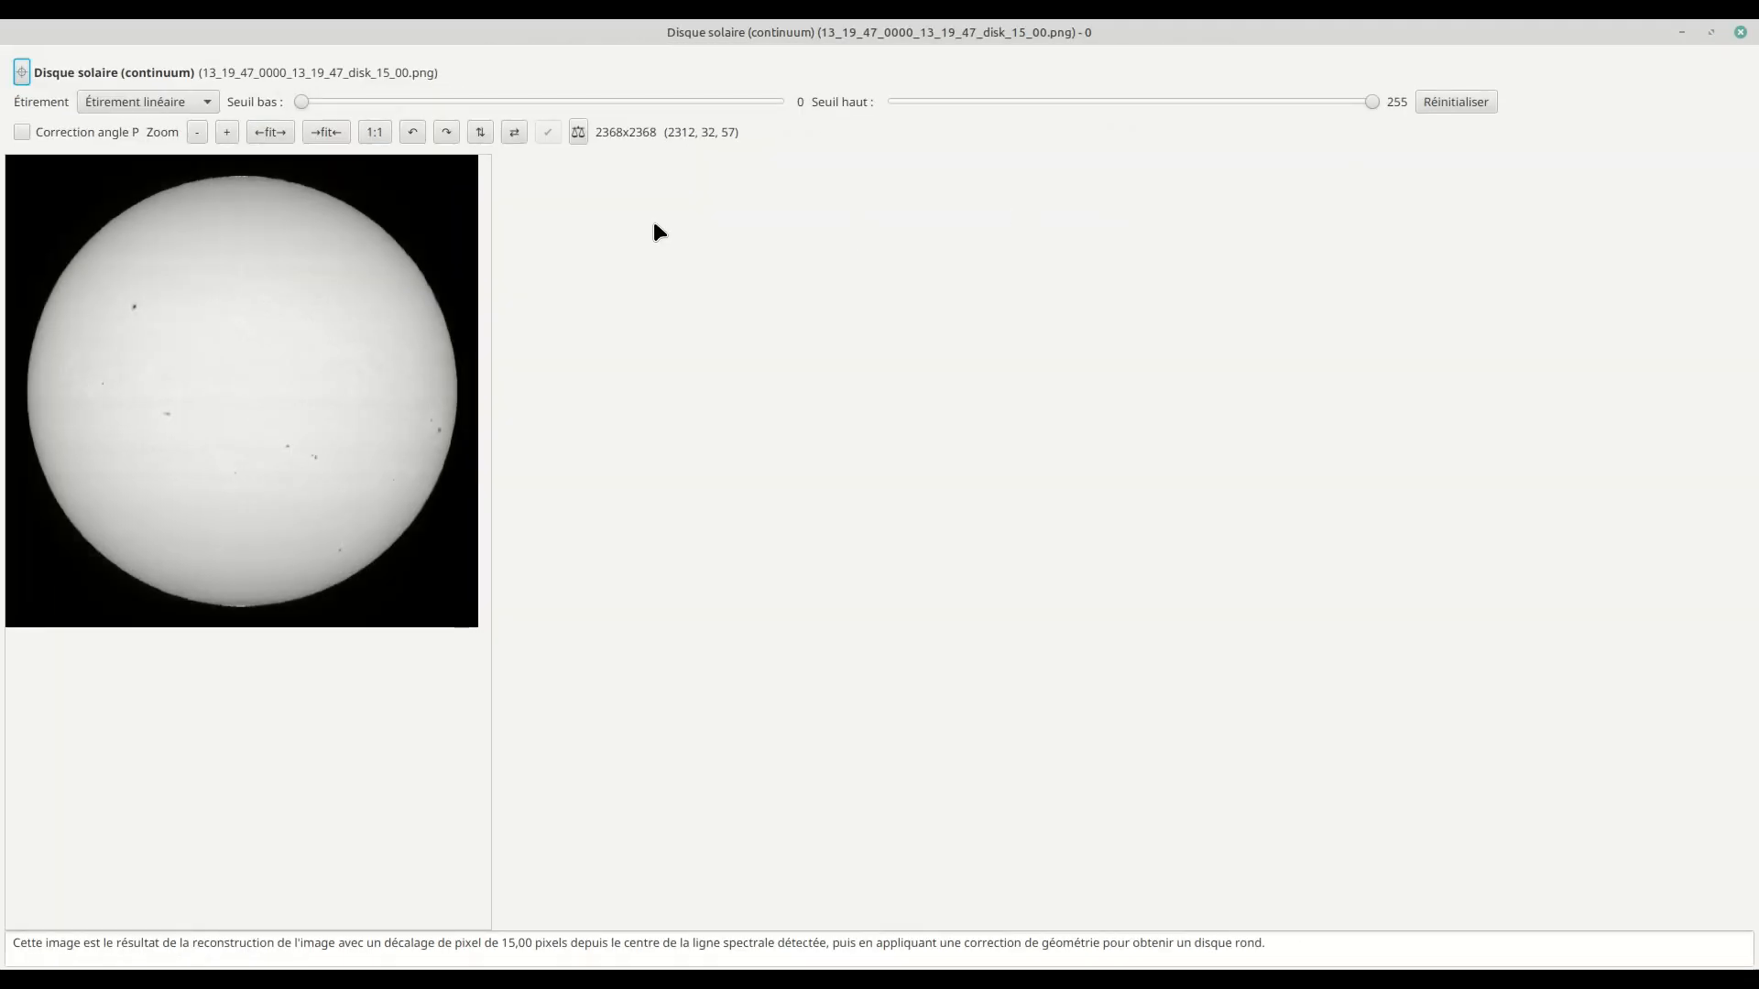
pyautogui.click(375, 133)
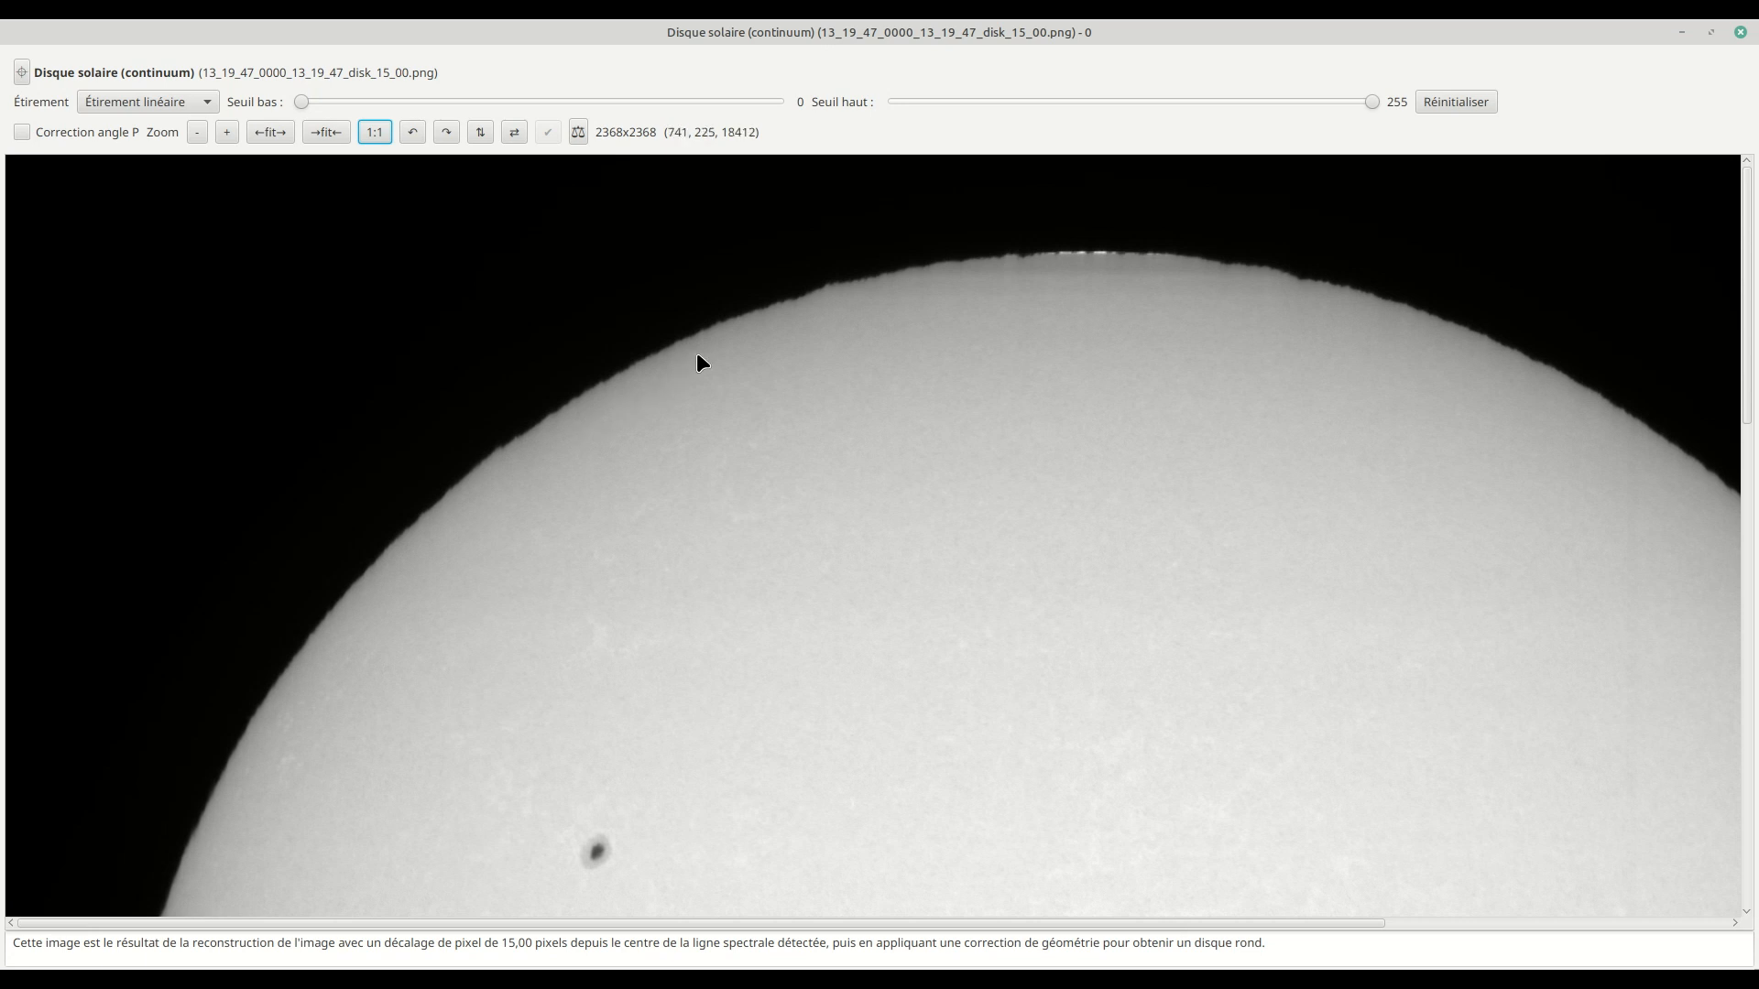
# - Examine the limb all around the uncorrected continuum disc for jagged edges
pyautogui.click(407, 584)
pyautogui.scroll(-10, 408, 584)
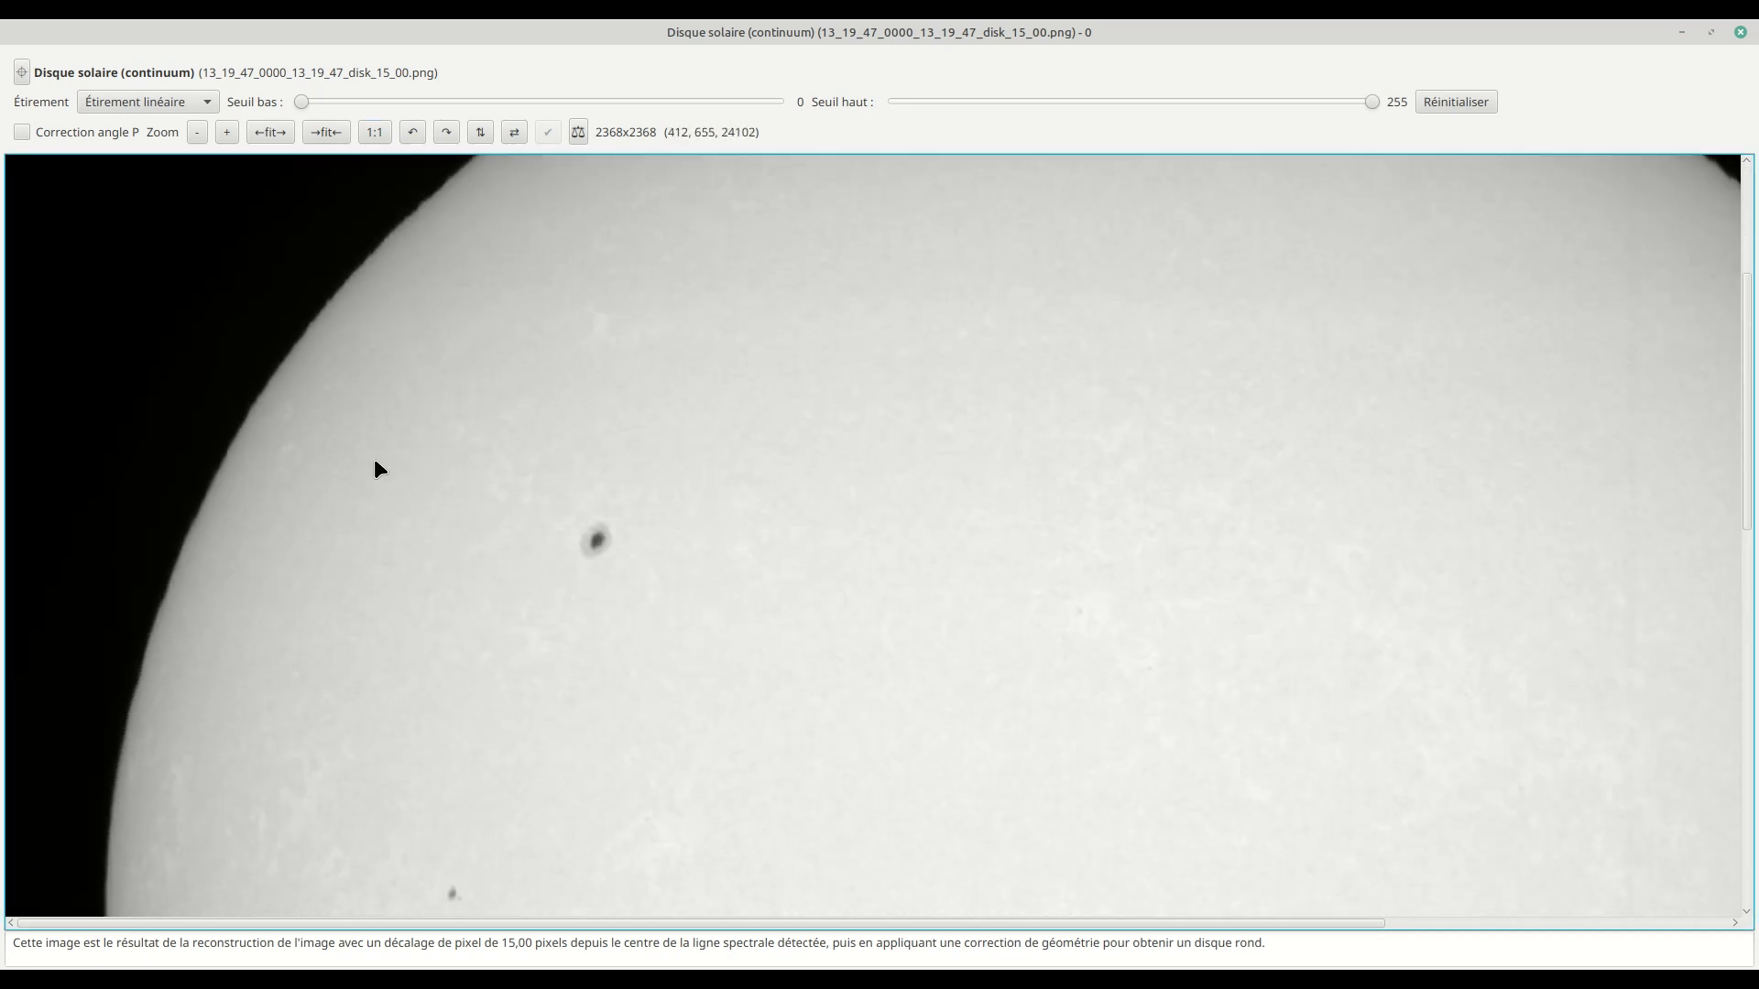
pyautogui.scroll(-11, 432, 629)
pyautogui.hscroll(3, 334, 397)
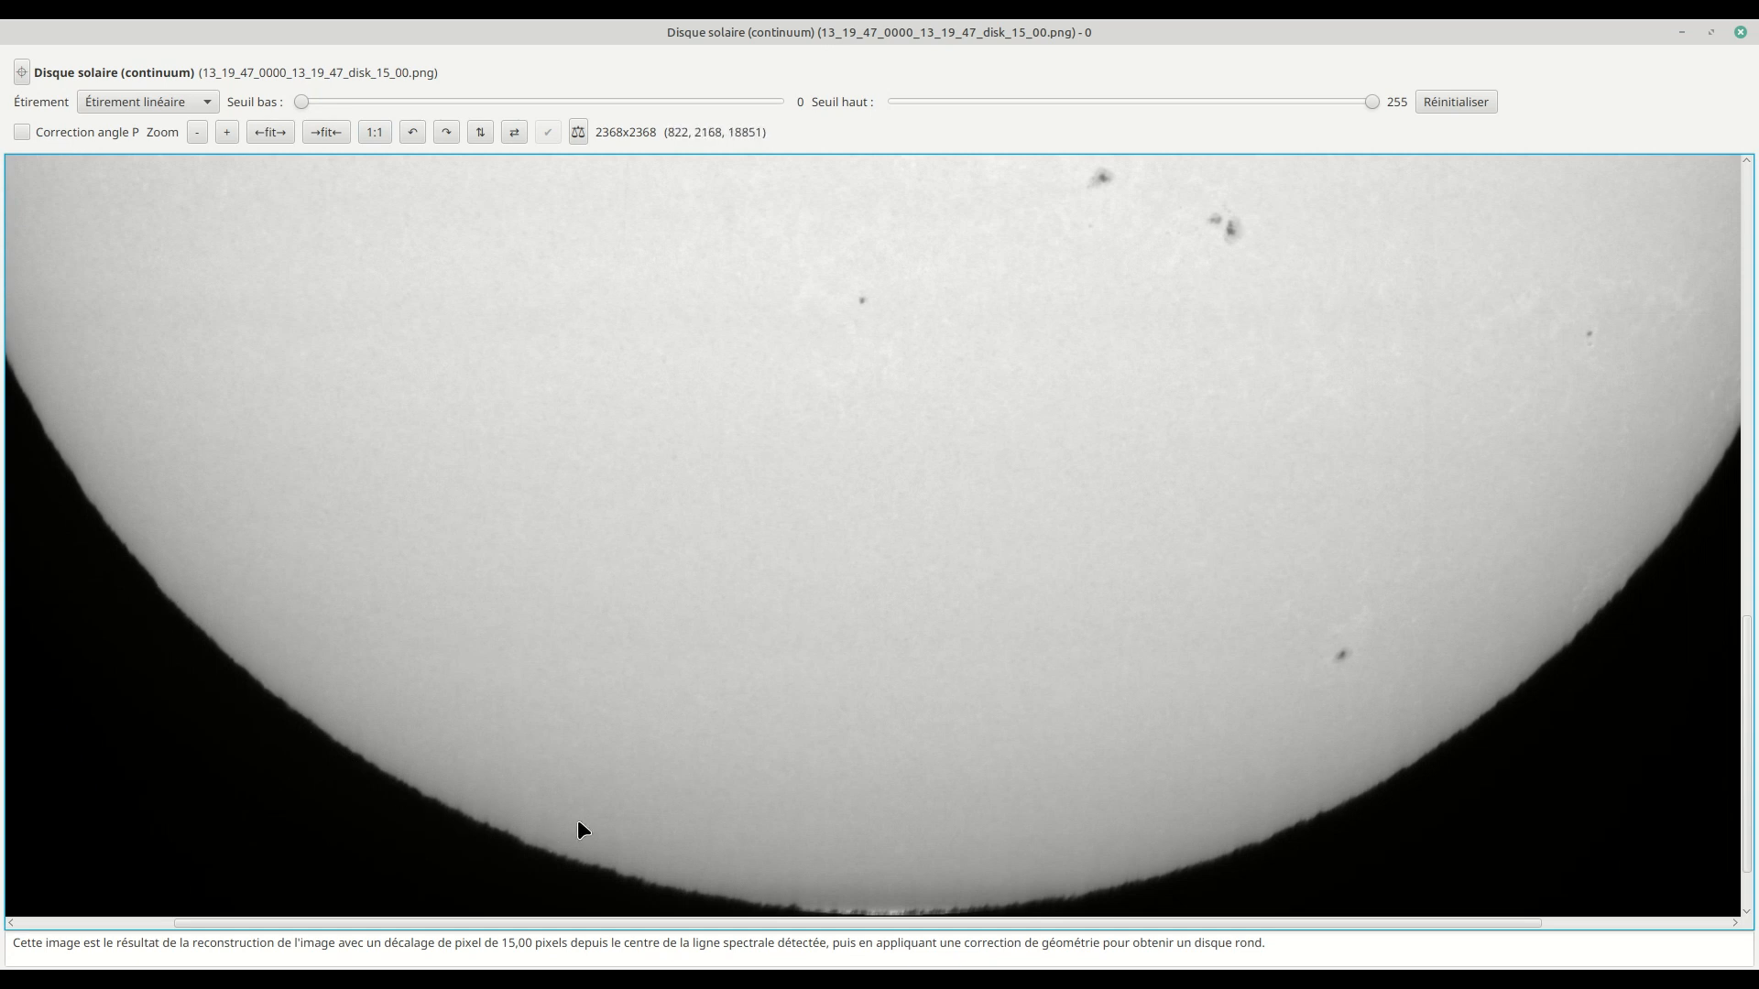
pyautogui.scroll(-2, 577, 819)
pyautogui.hscroll(1, 577, 819)
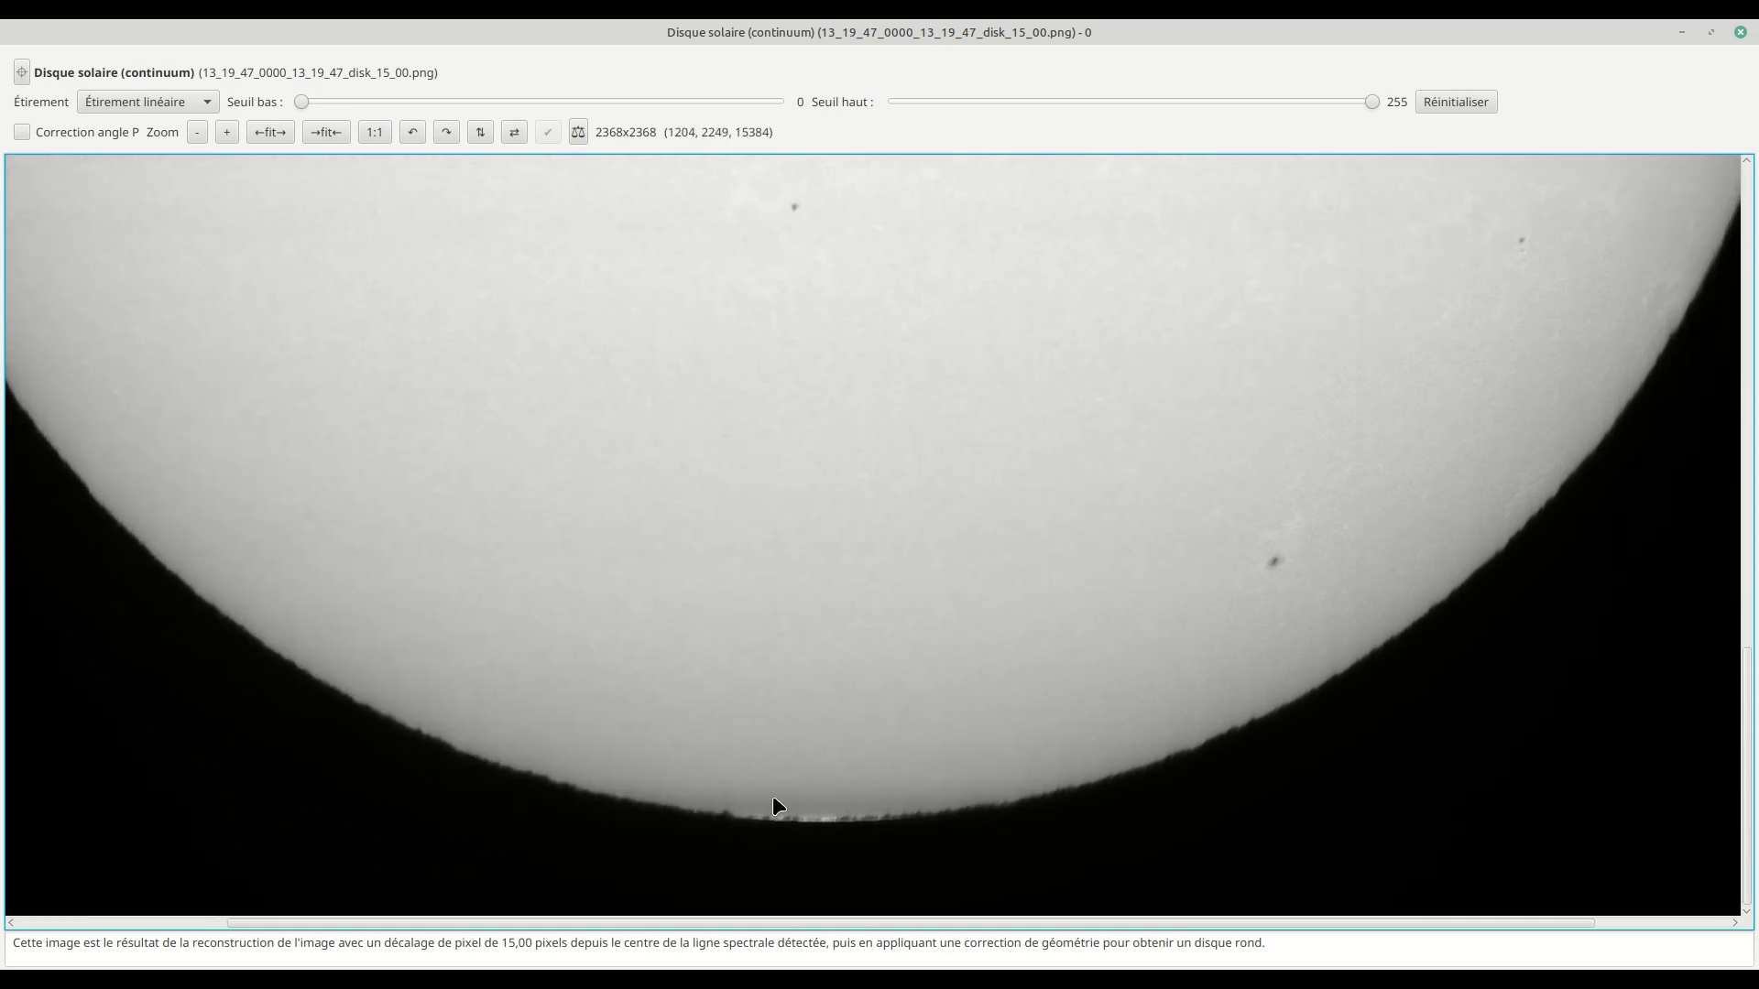
pyautogui.moveTo(1202, 590); pyautogui.dragTo(848, 759)
pyautogui.scroll(20, 1307, 410)
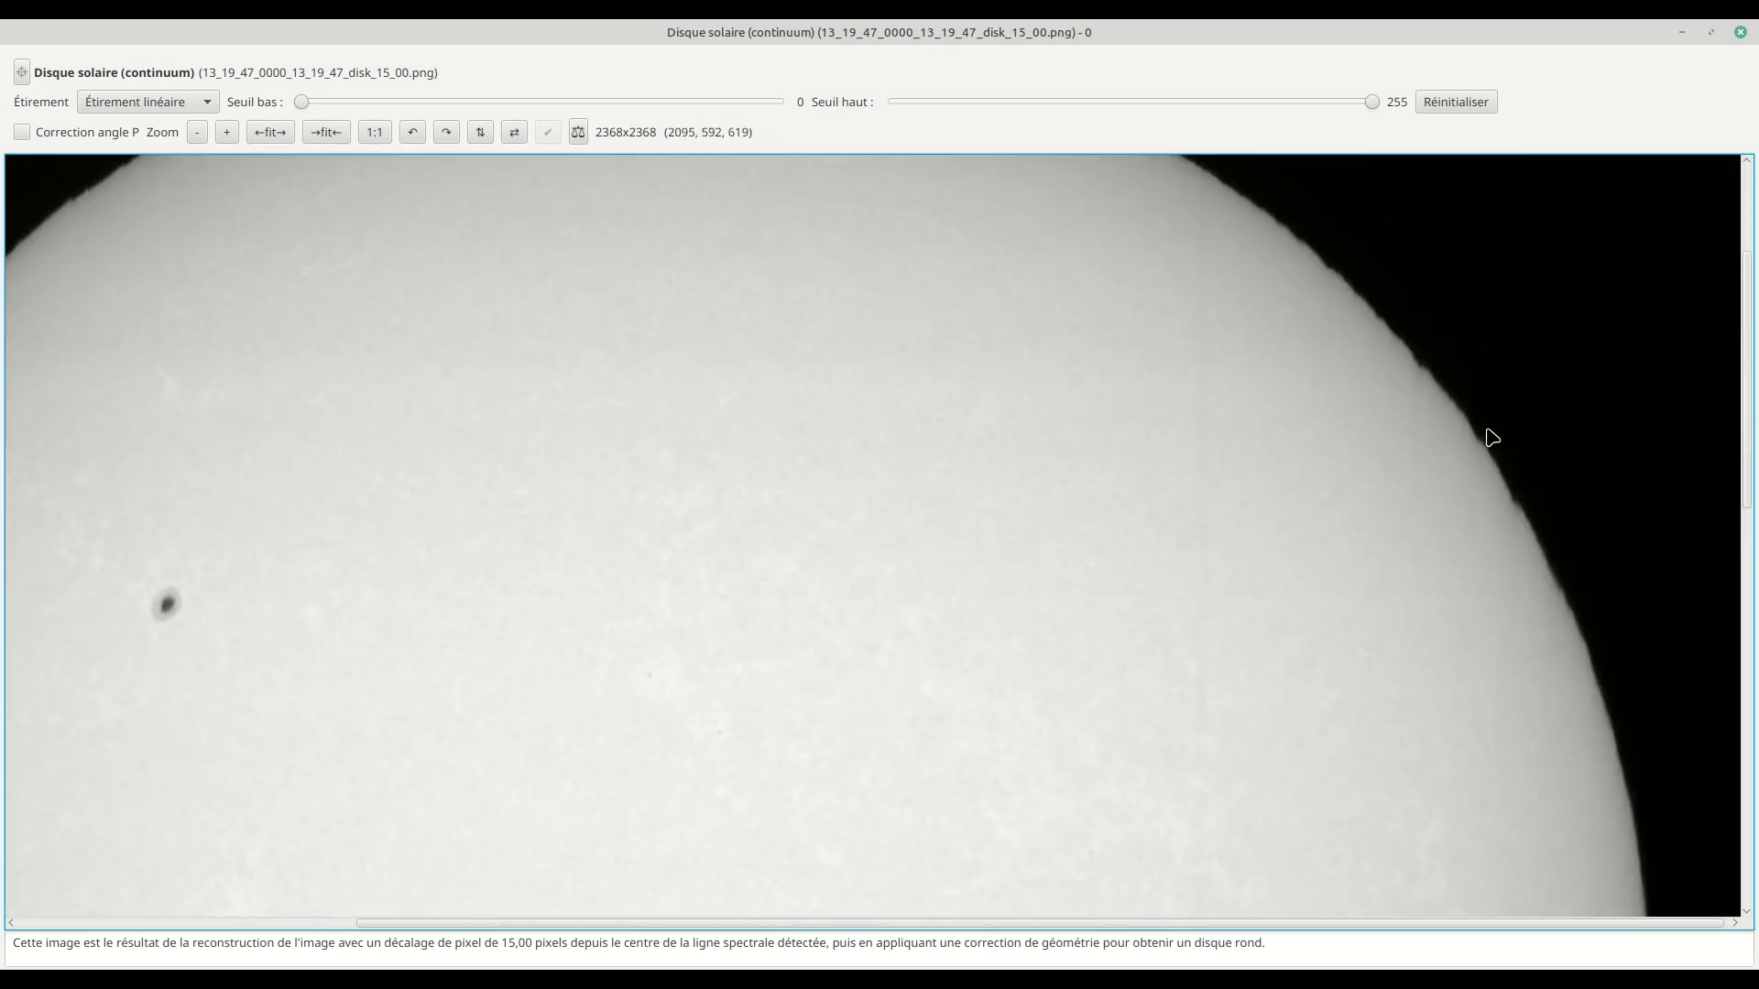
pyautogui.scroll(5, 1252, 487)
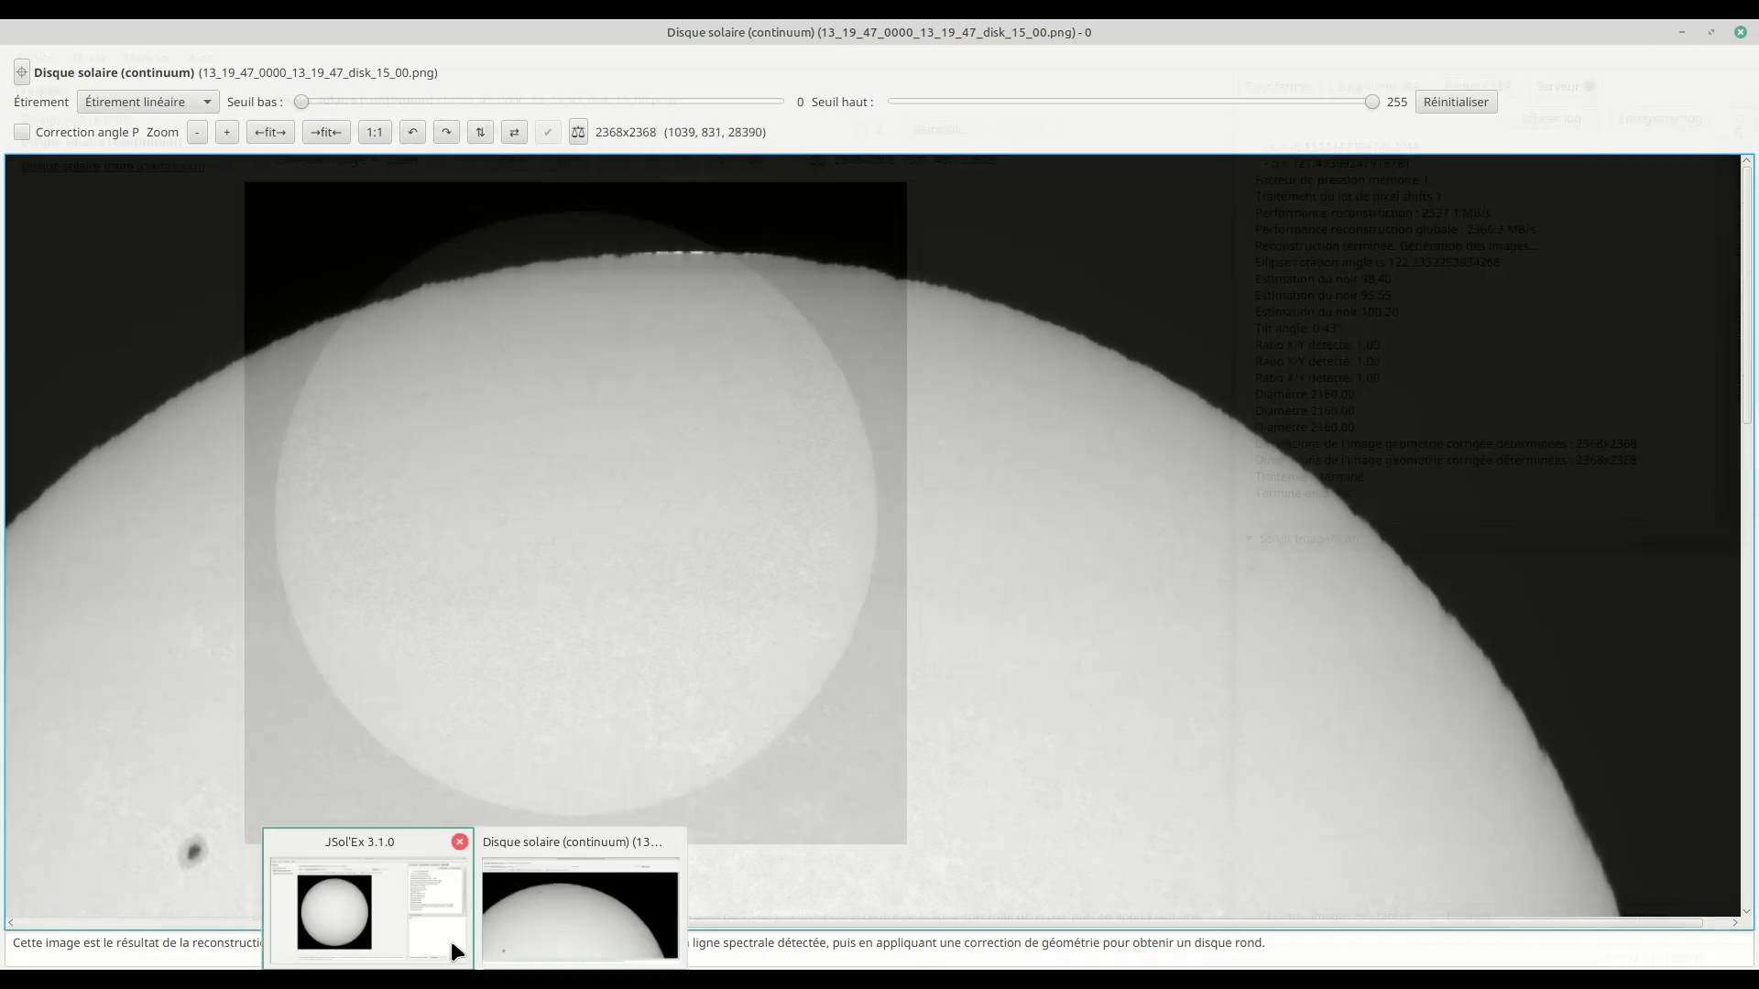
# - Reprocess 1319_47.ser in quick mode with the experimental jagged-edge correction enabled
pyautogui.click(451, 942)
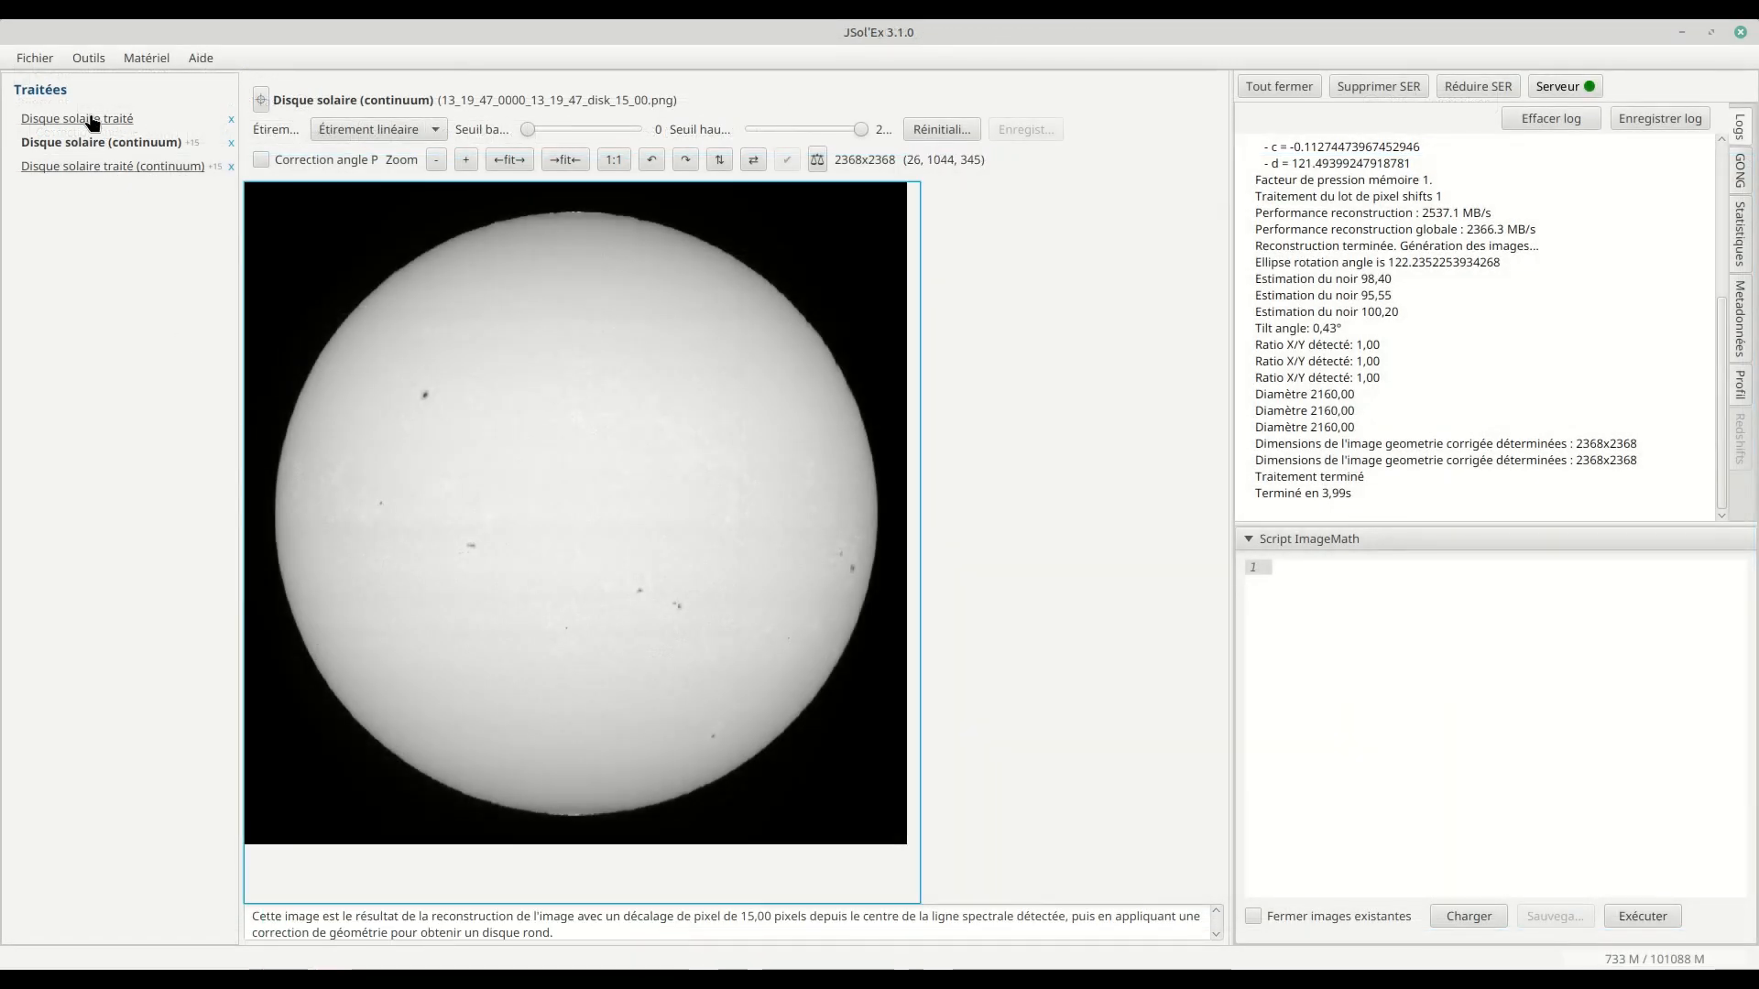
pyautogui.click(35, 58)
pyautogui.moveTo(43, 165)
pyautogui.click(287, 162)
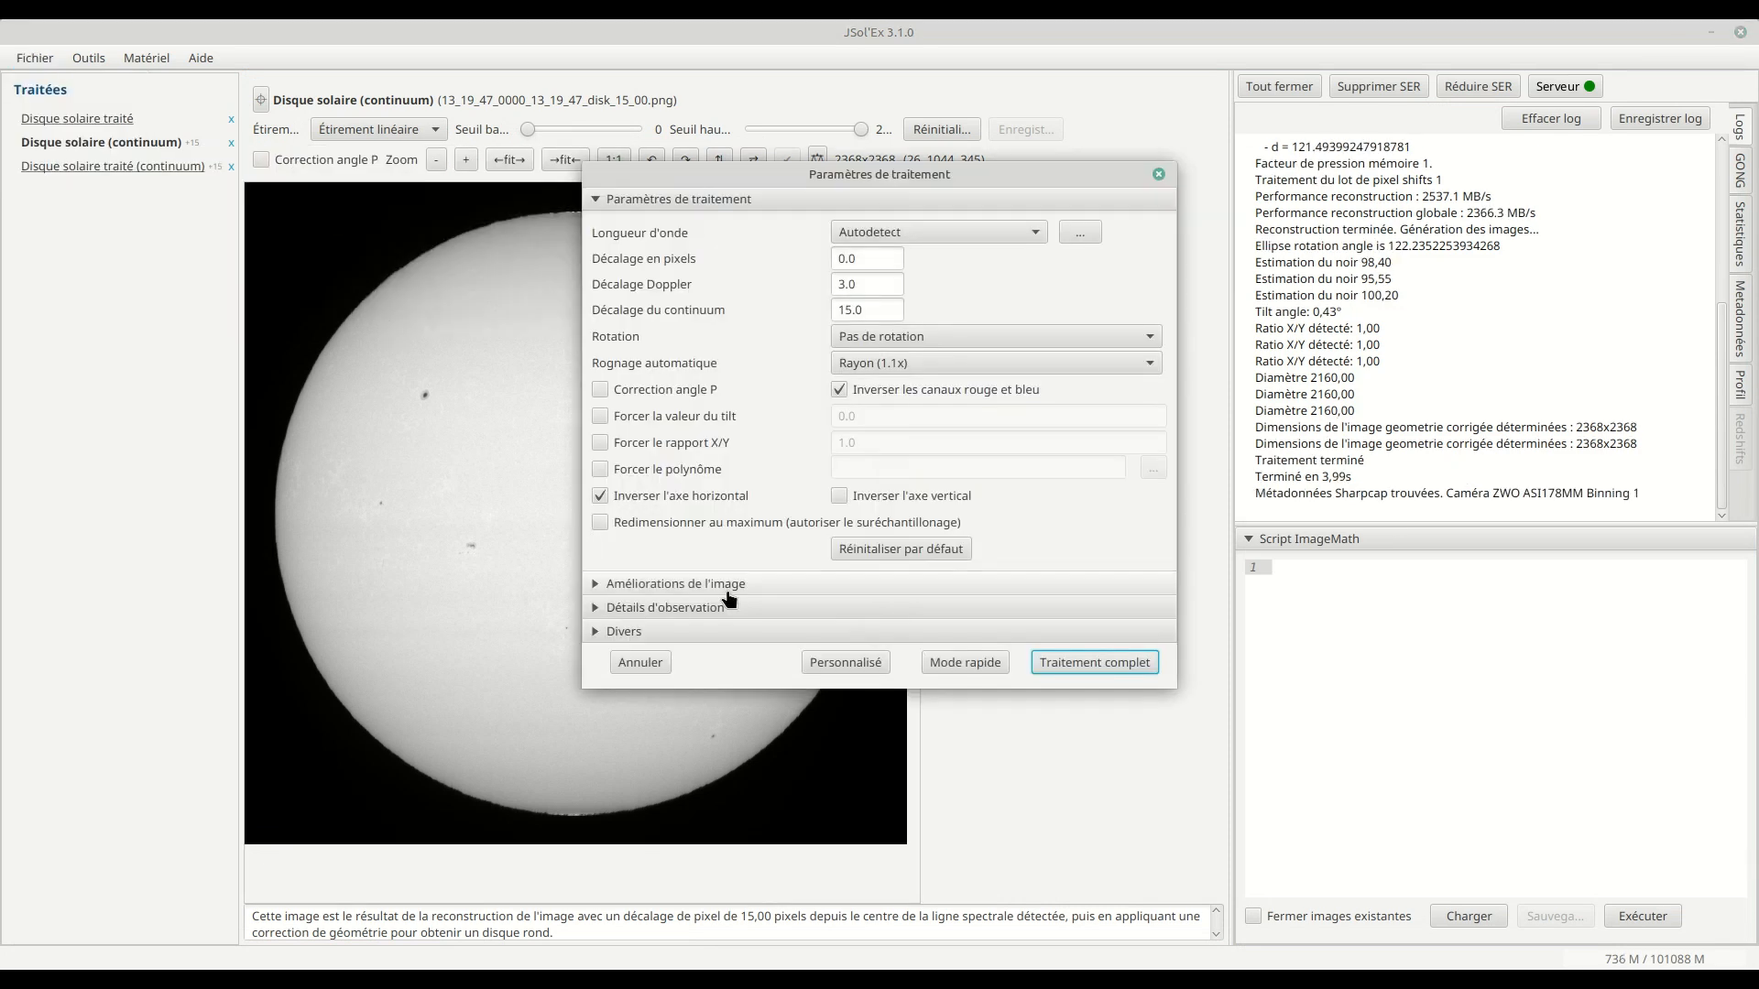
pyautogui.click(646, 577)
pyautogui.click(660, 552)
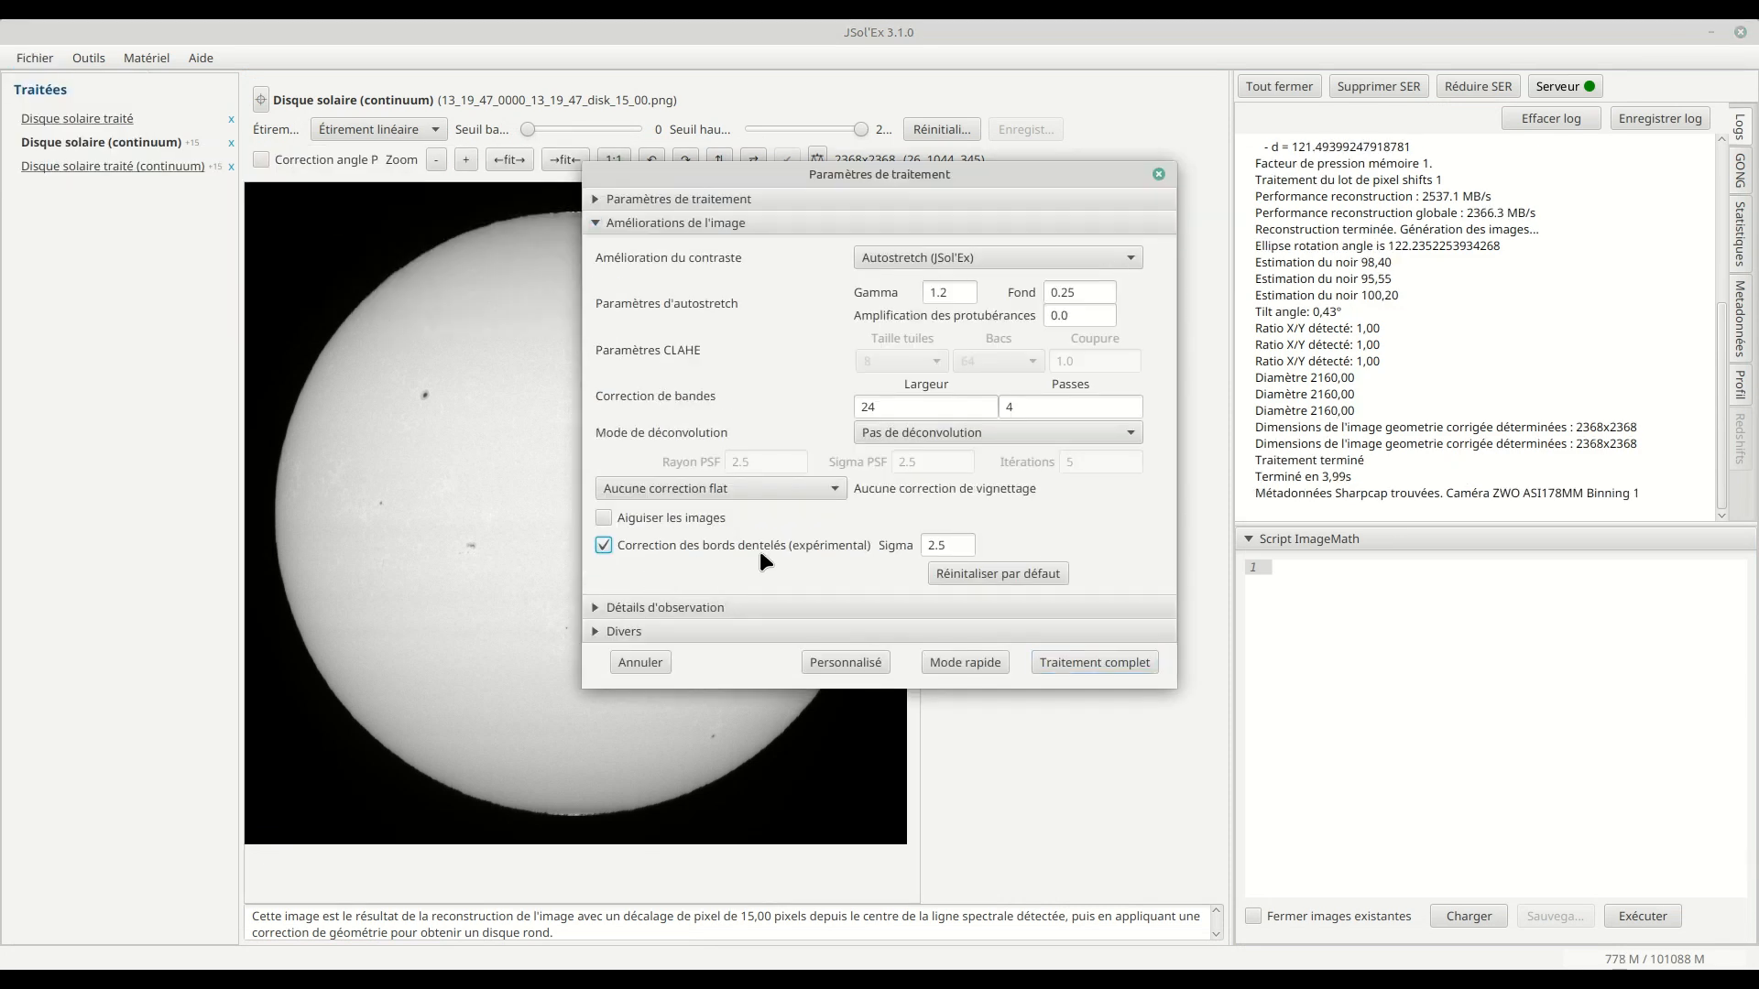
pyautogui.click(986, 669)
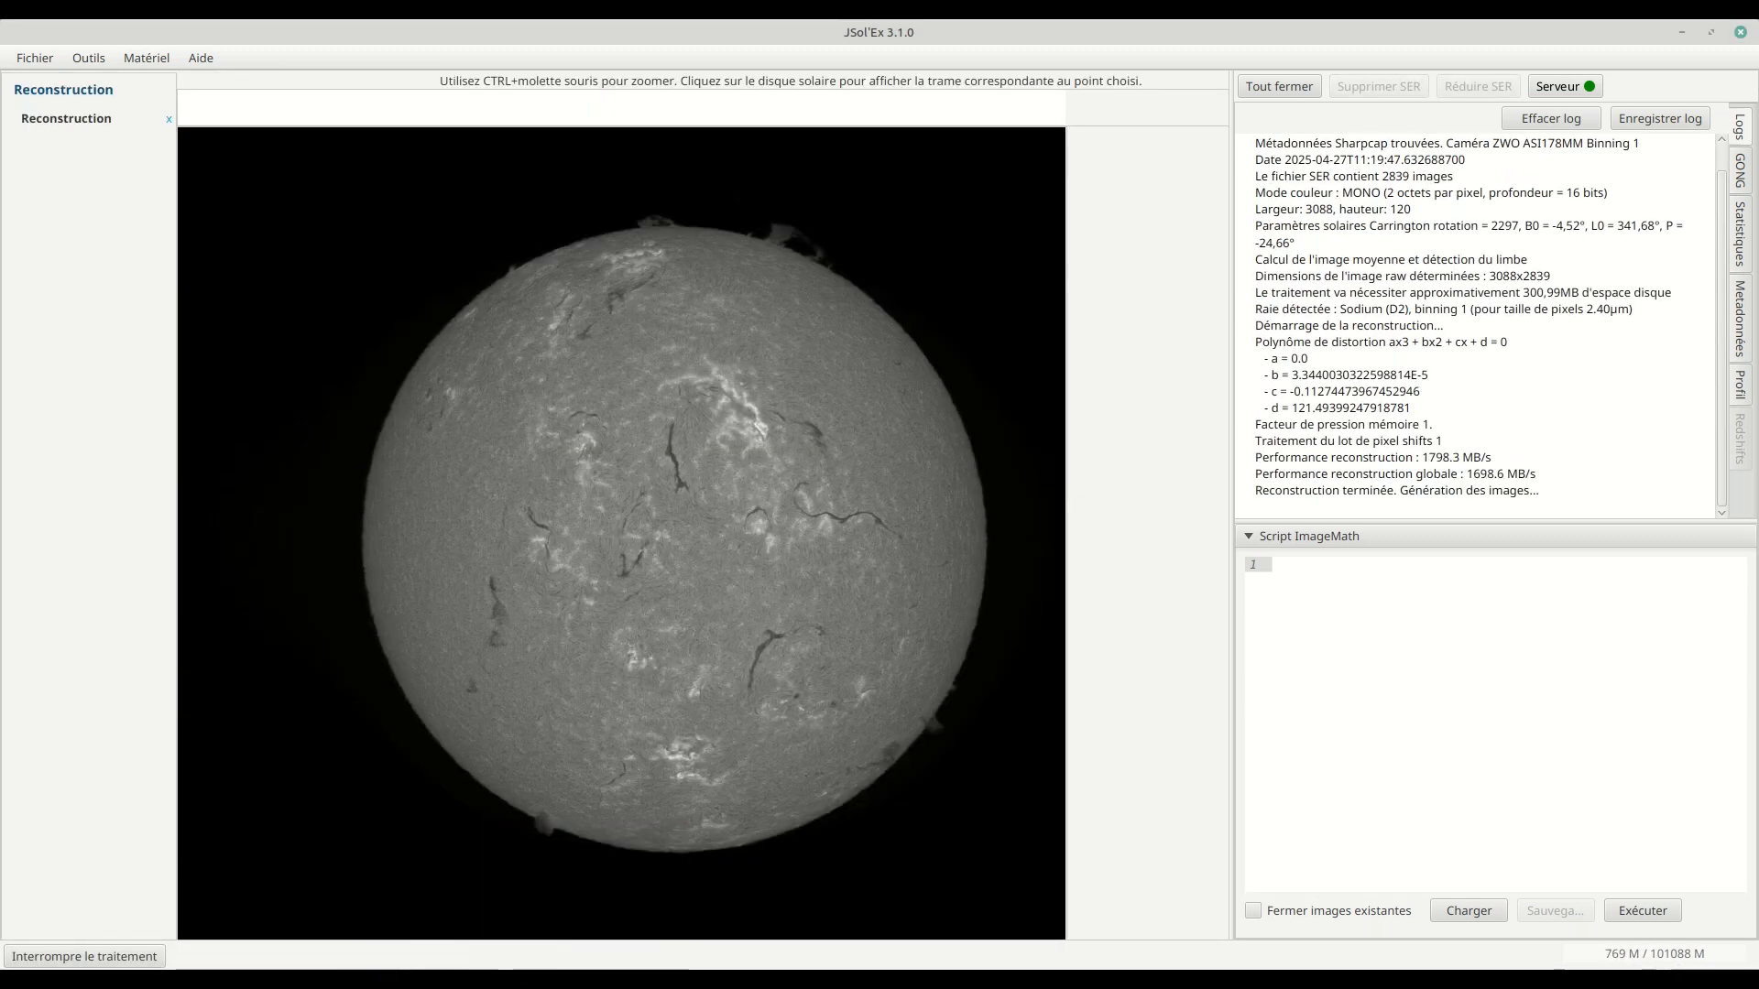
# - Apply the uncorrected continuum disc's view to the other images and return to the main JSol'Ex window
pyautogui.moveTo(480, 979)
pyautogui.click(537, 933)
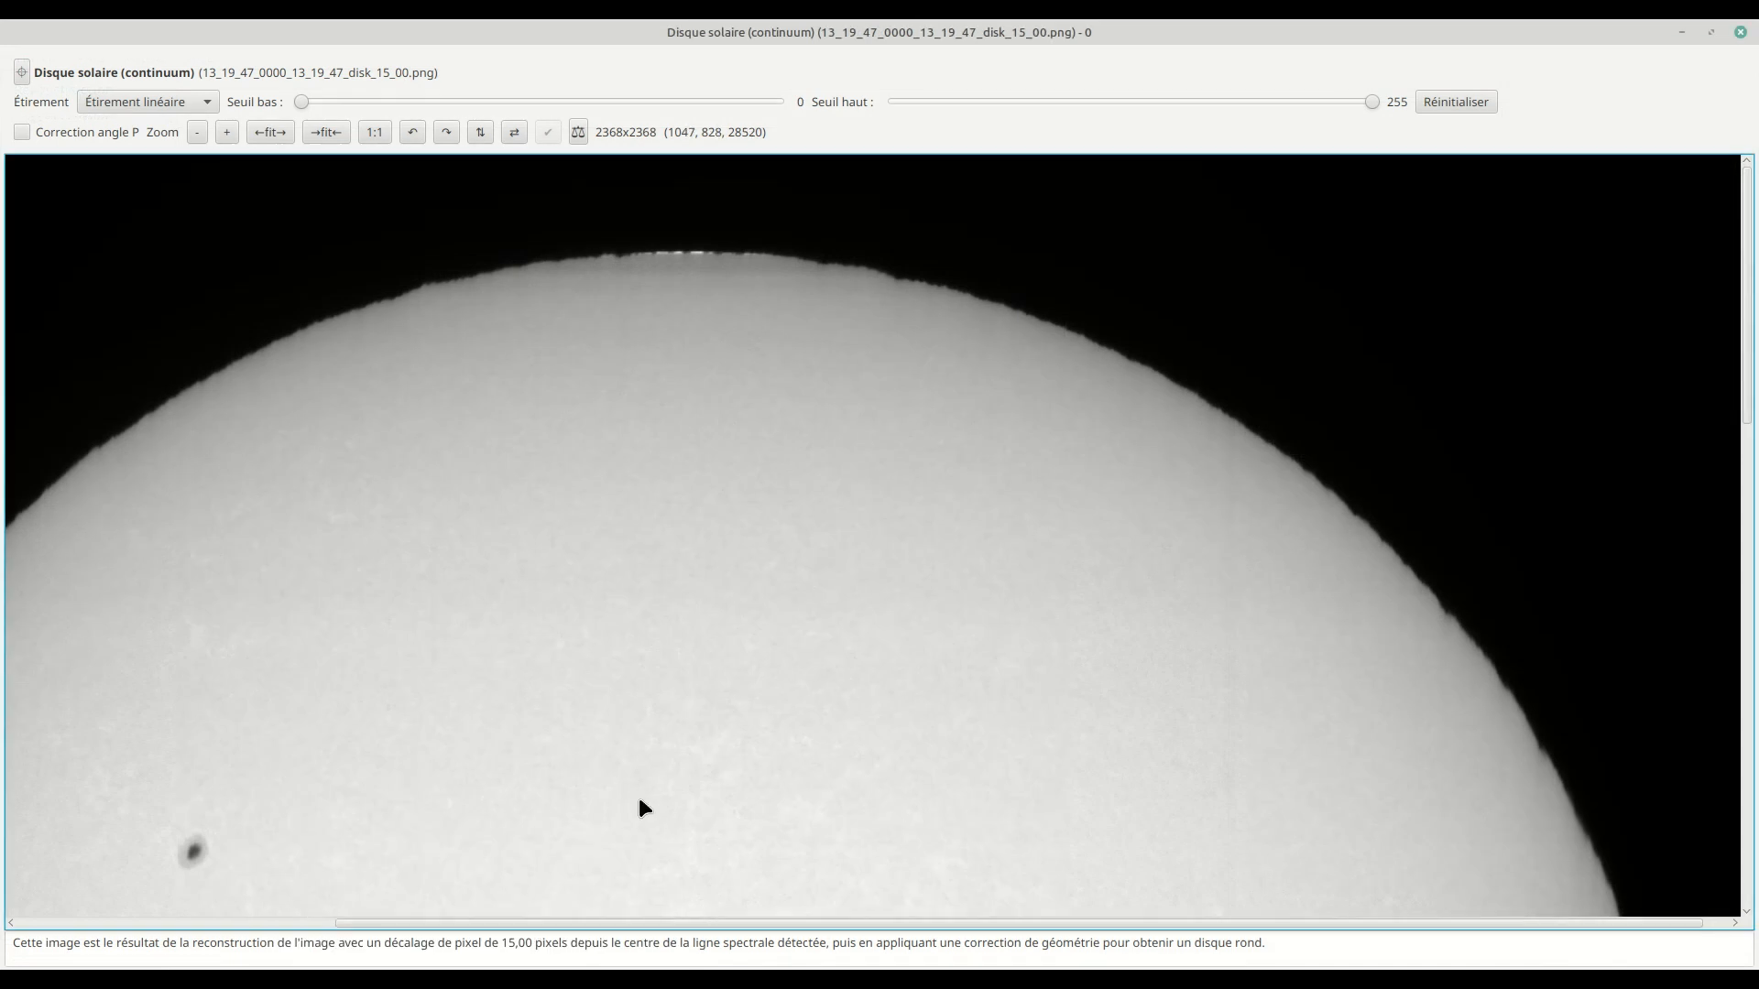
pyautogui.click(20, 74)
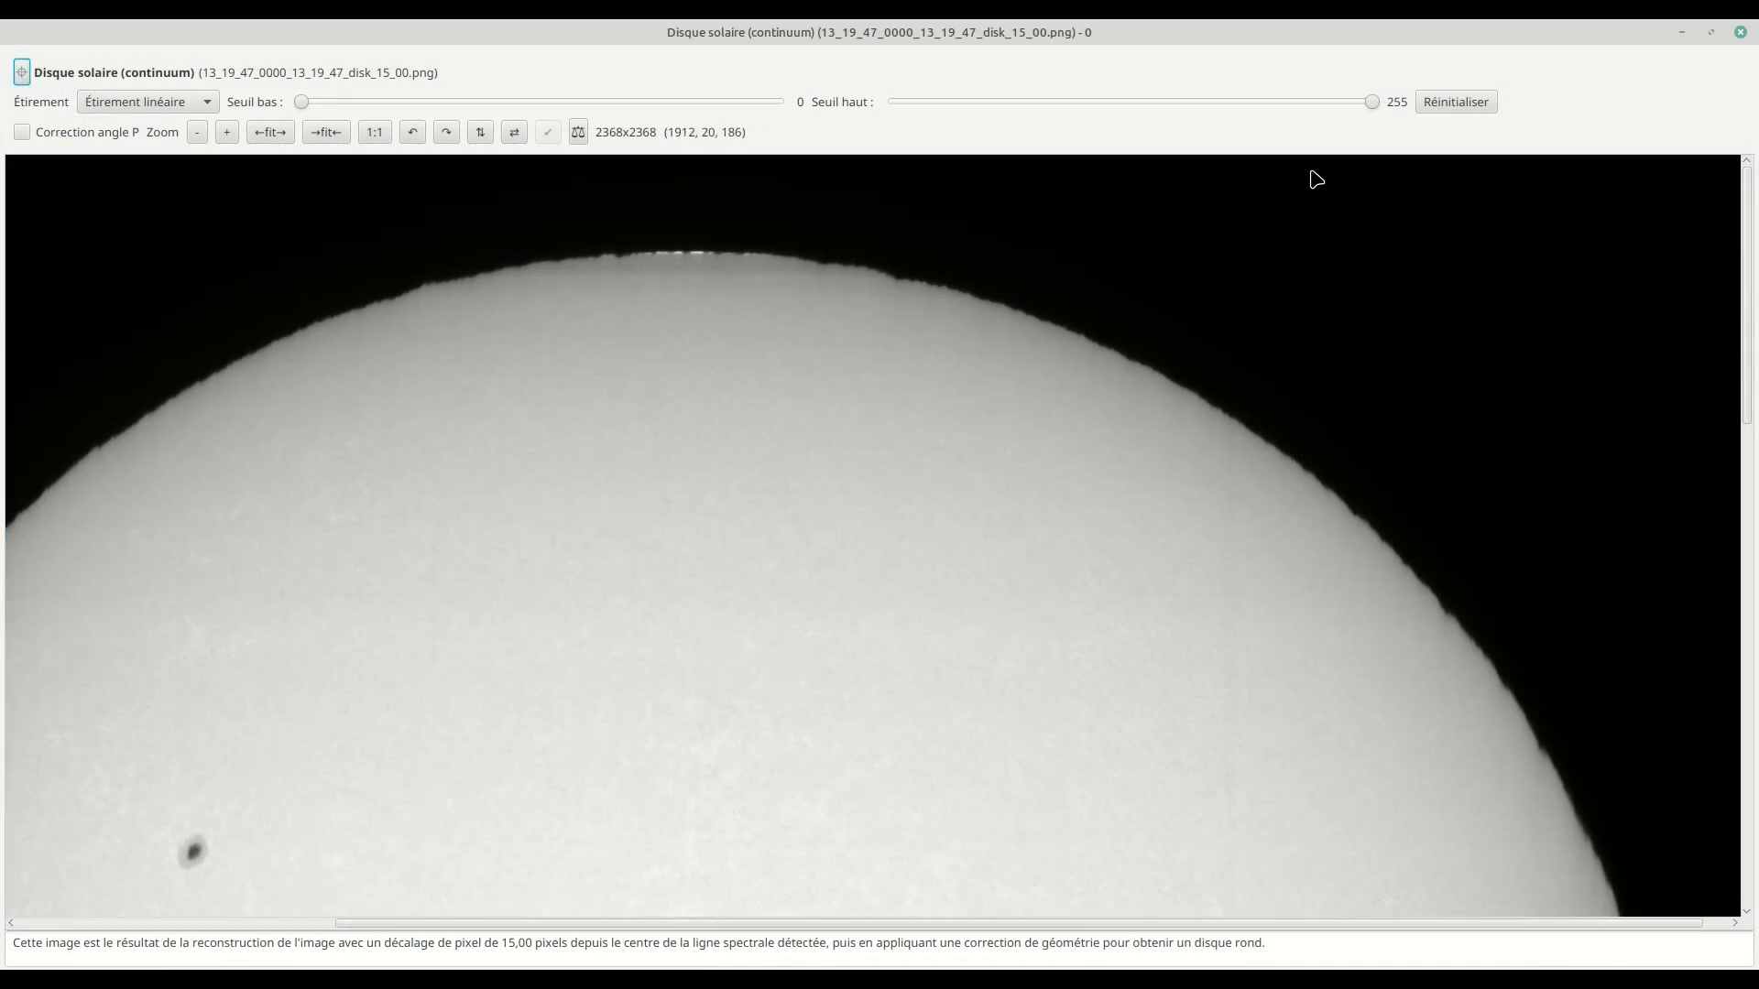
pyautogui.moveTo(480, 979)
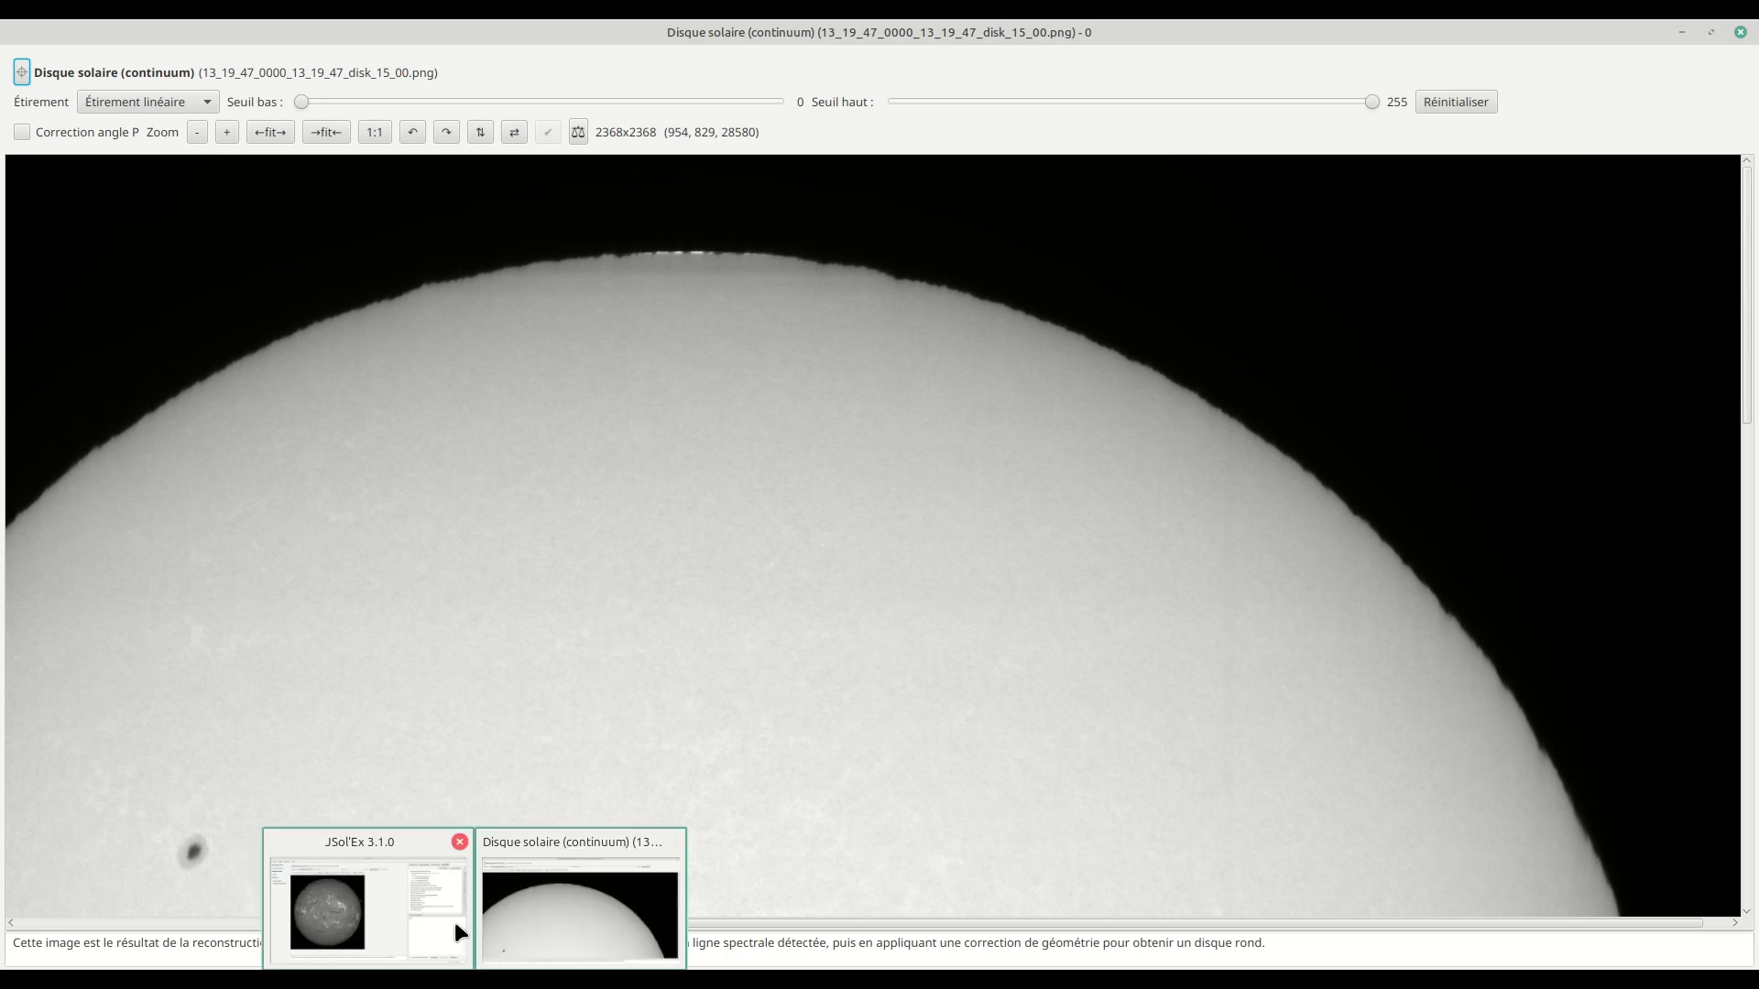
pyautogui.click(421, 916)
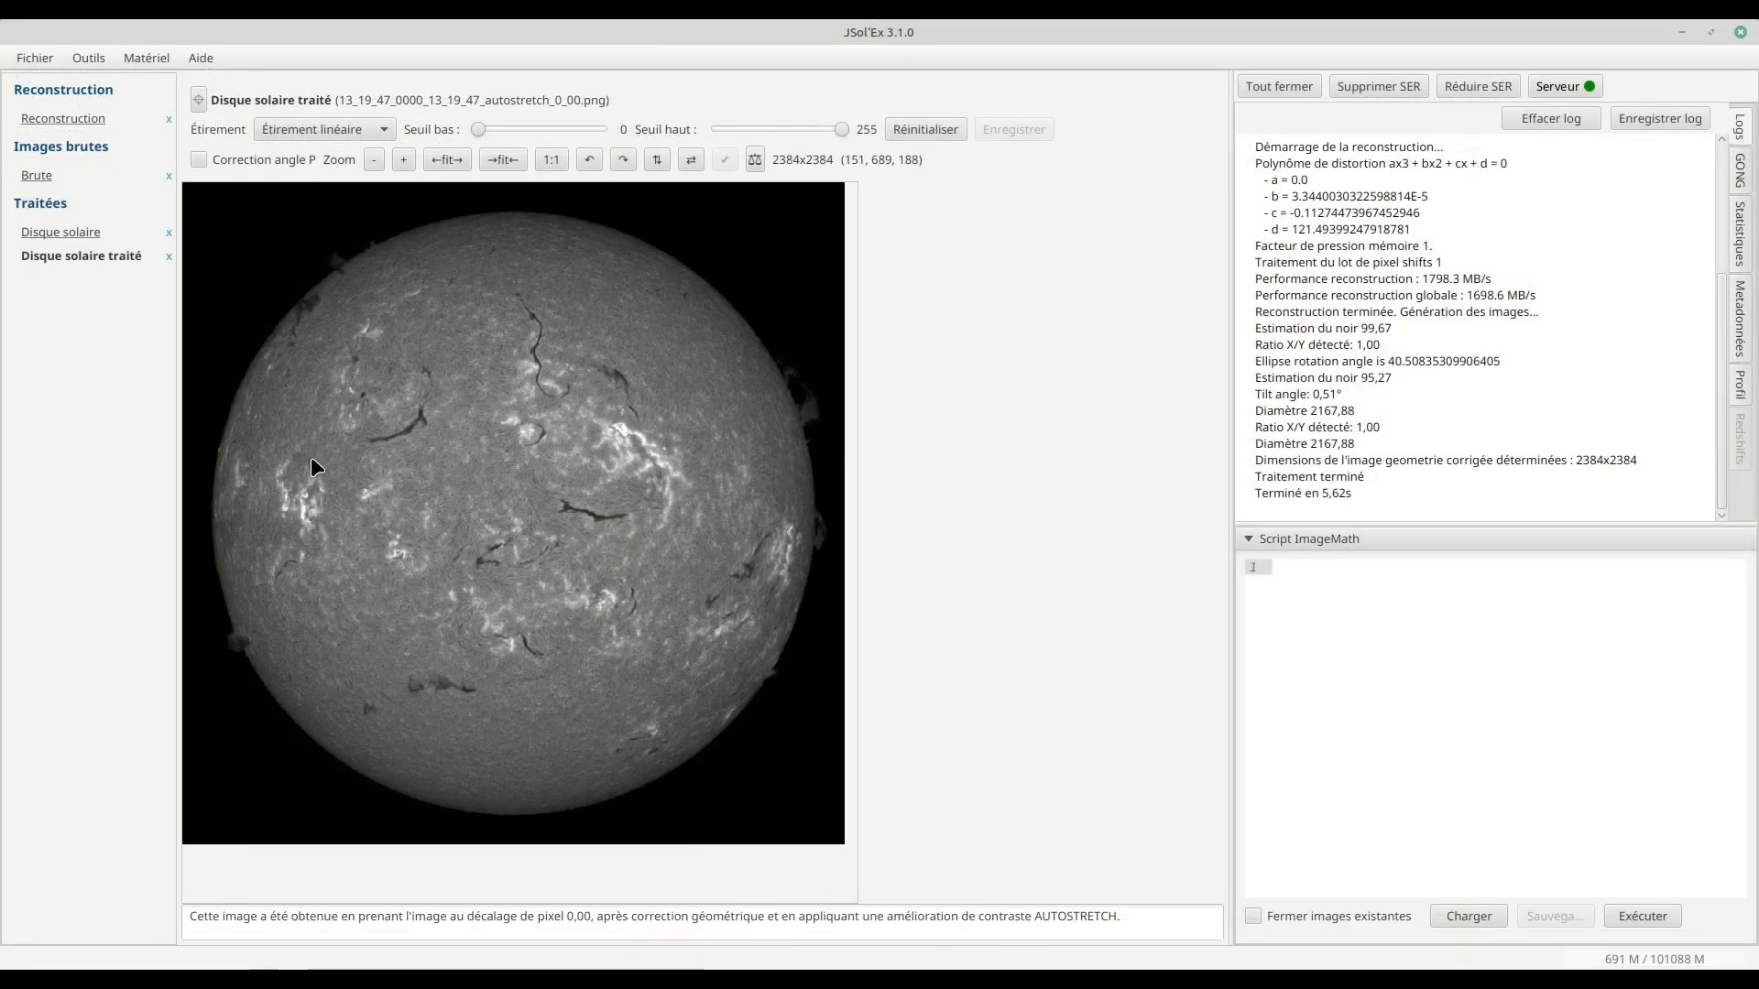
# - Reprocess 1319_47.ser with custom image selection, limiting the output to the processed geometry-corrected disc and the continuum
pyautogui.click(34, 60)
pyautogui.moveTo(32, 157)
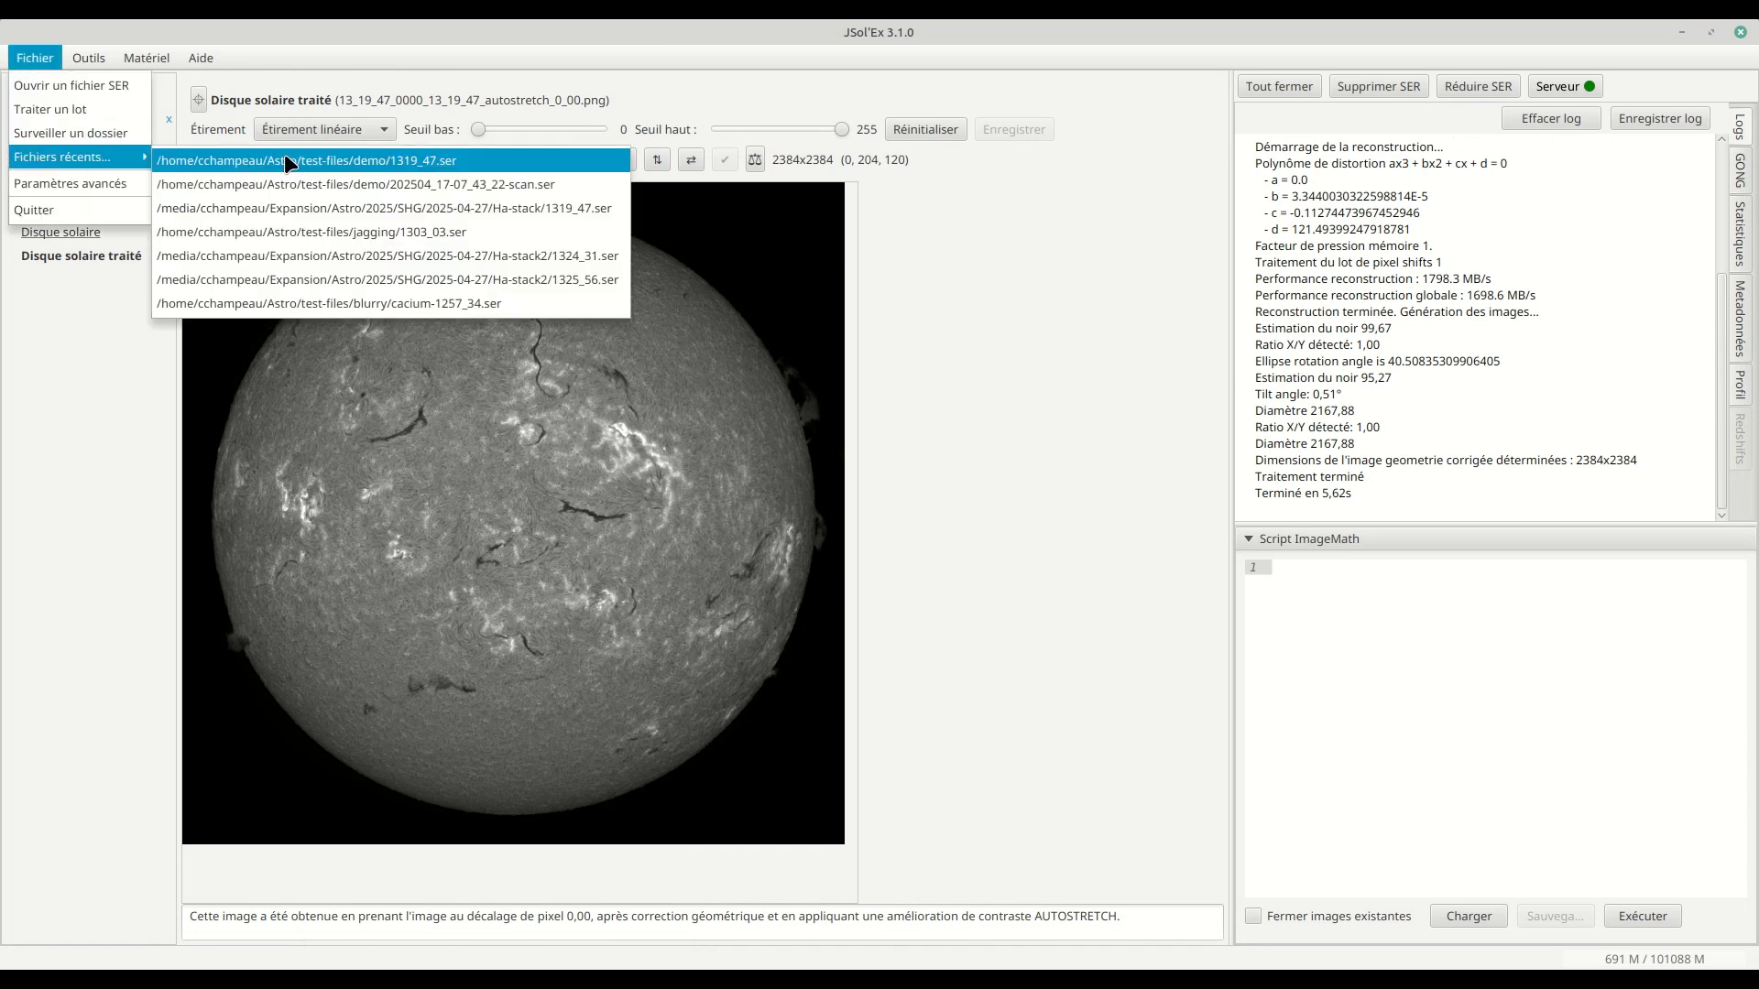
pyautogui.click(278, 161)
pyautogui.click(910, 665)
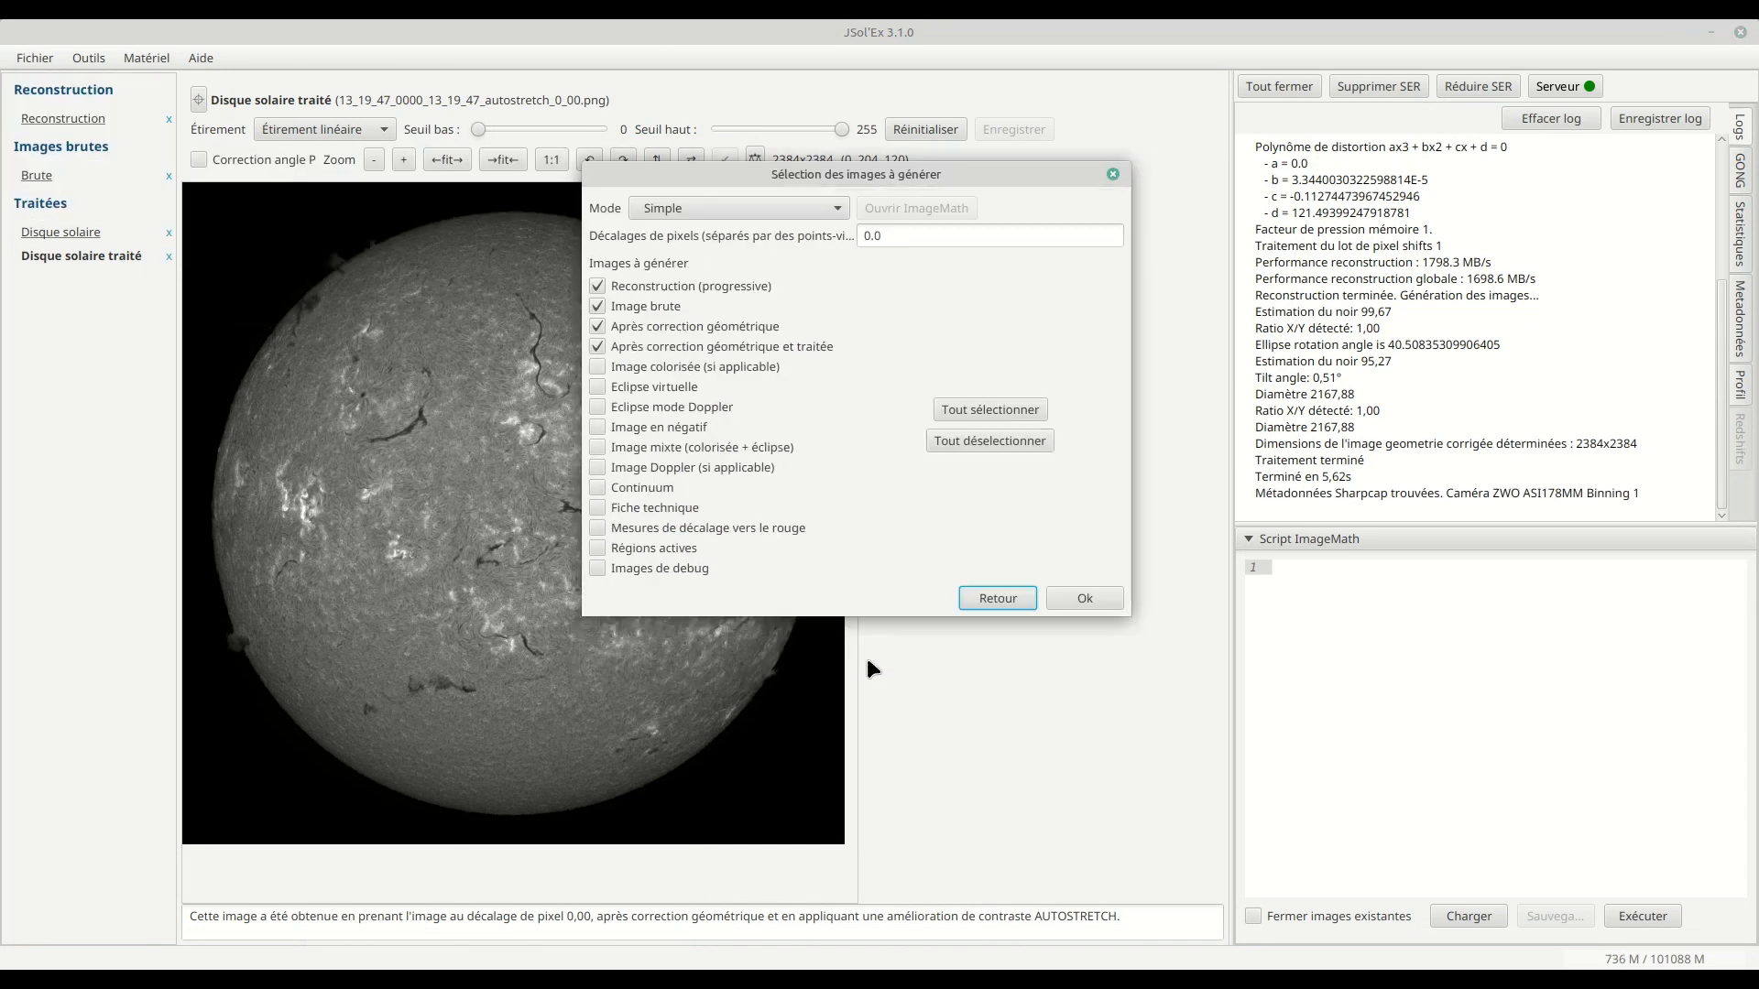
pyautogui.click(989, 443)
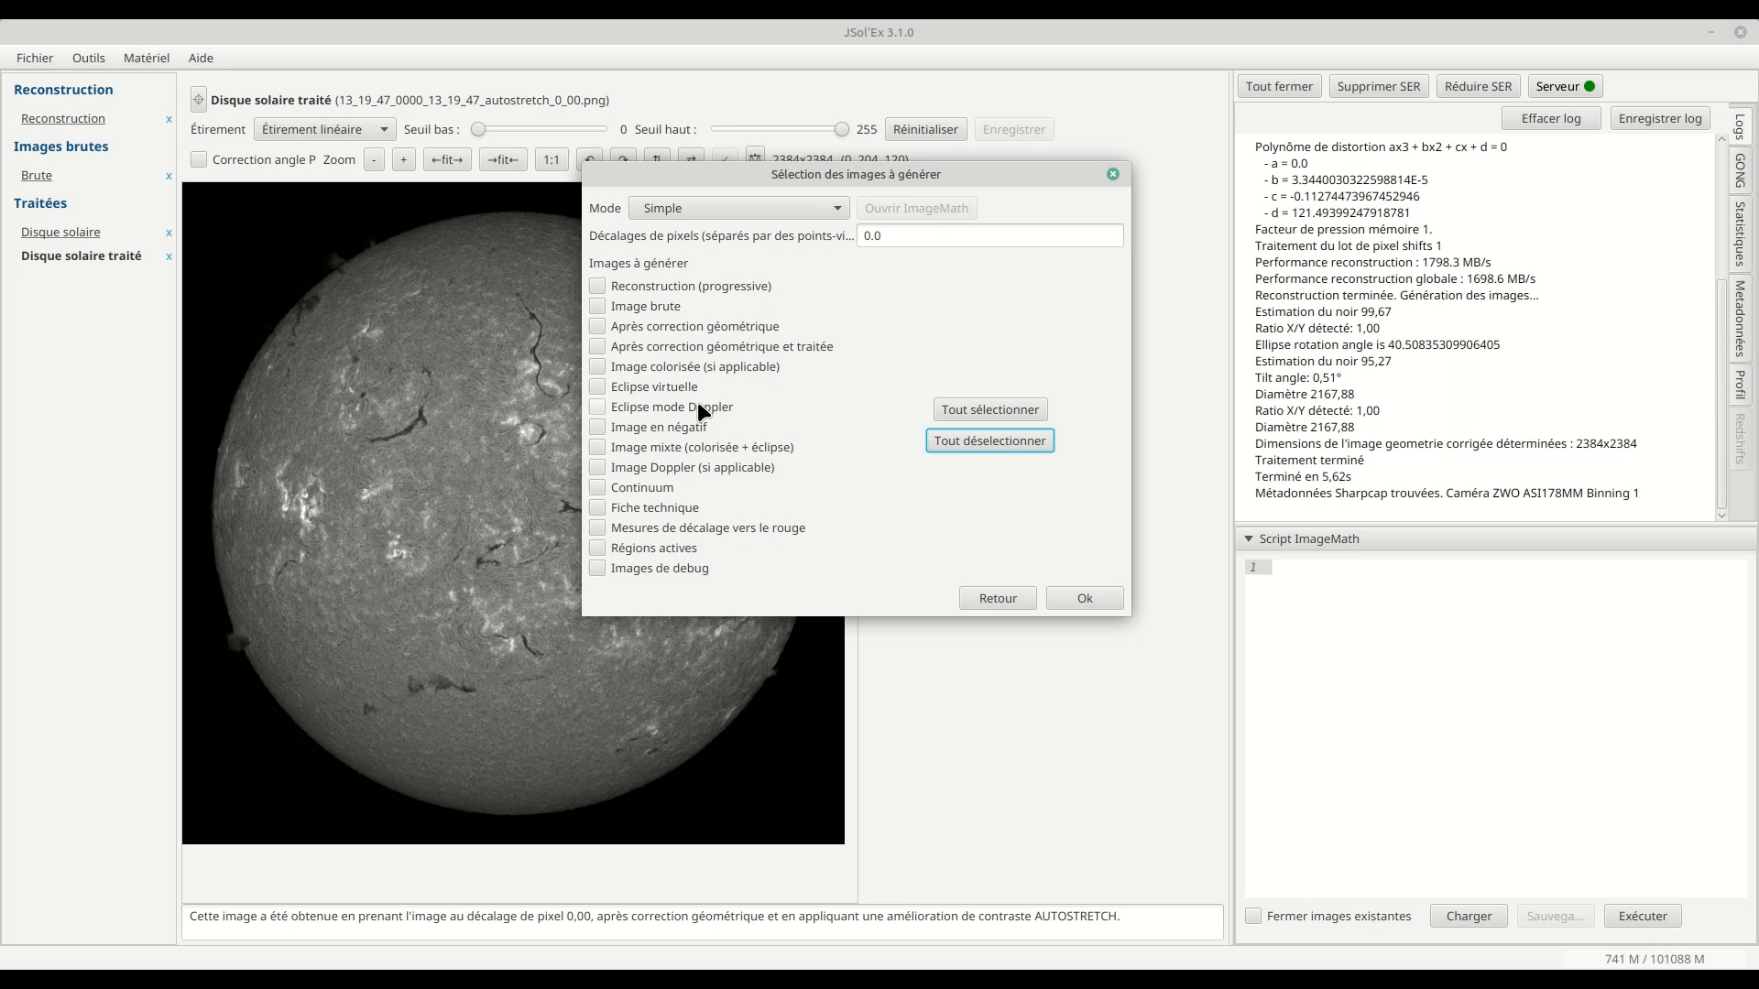
pyautogui.click(678, 350)
pyautogui.click(652, 491)
pyautogui.click(1069, 596)
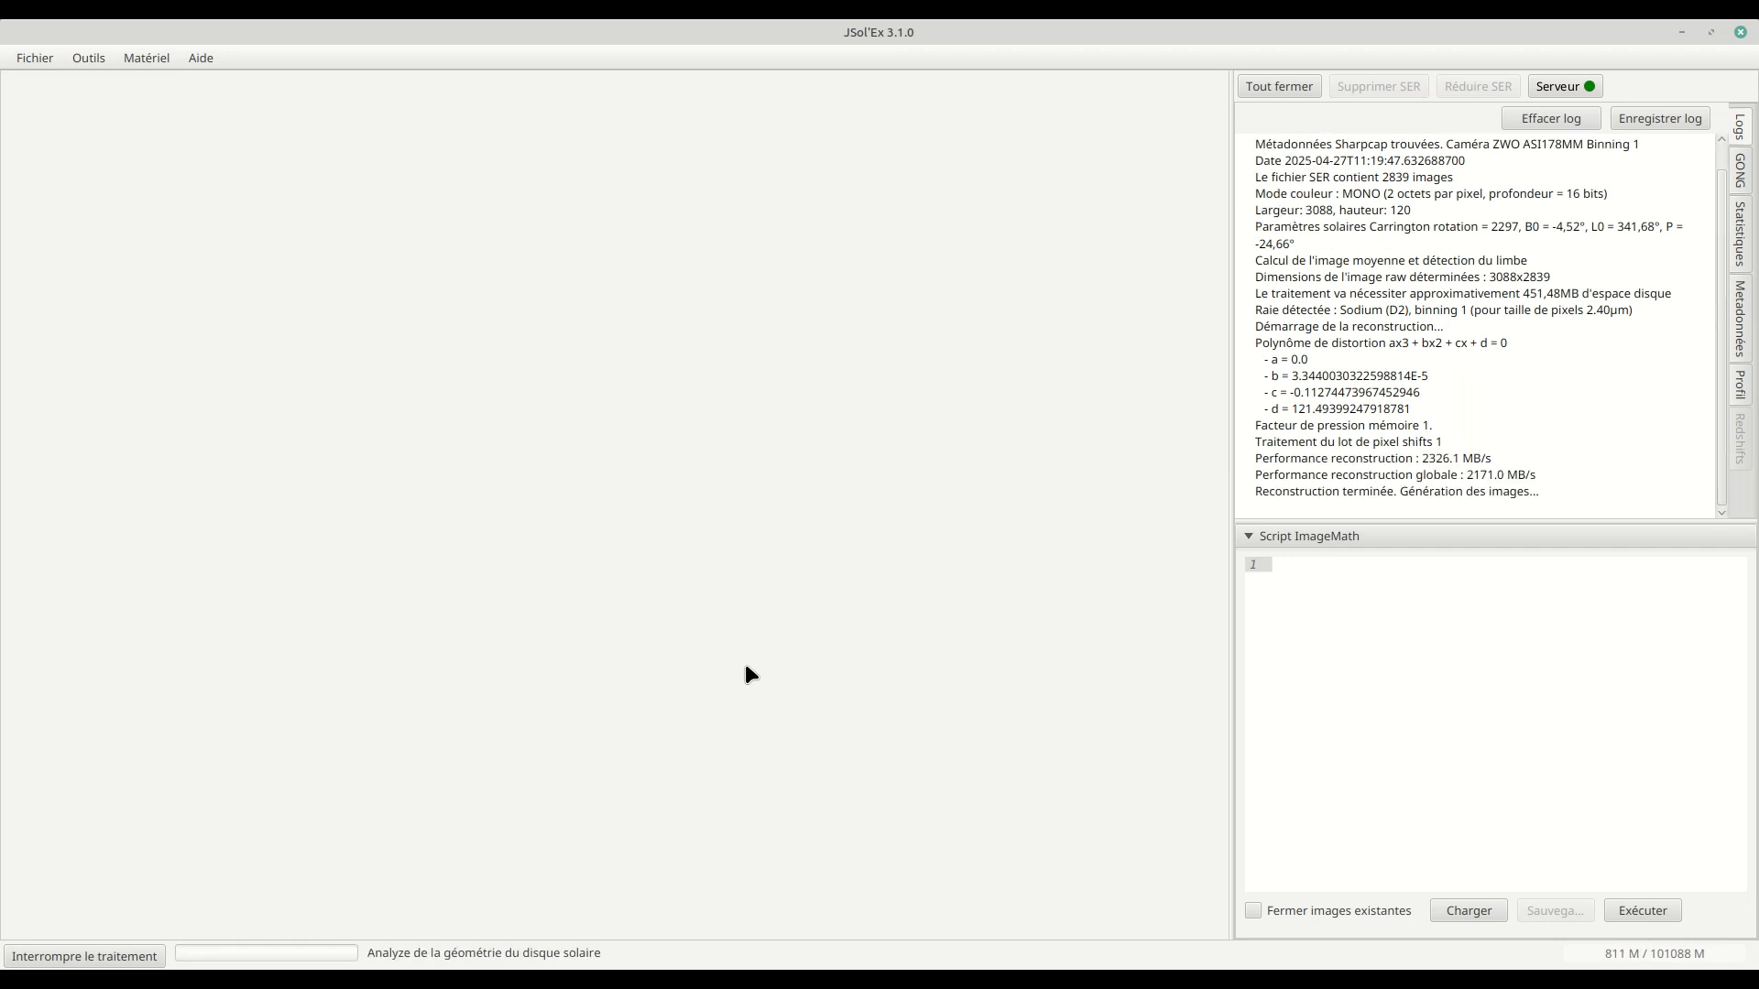
# - Compare the upper solar limb in the corrected and uncorrected continuum discs by alternating between the two images in the separate viewer
pyautogui.click(517, 964)
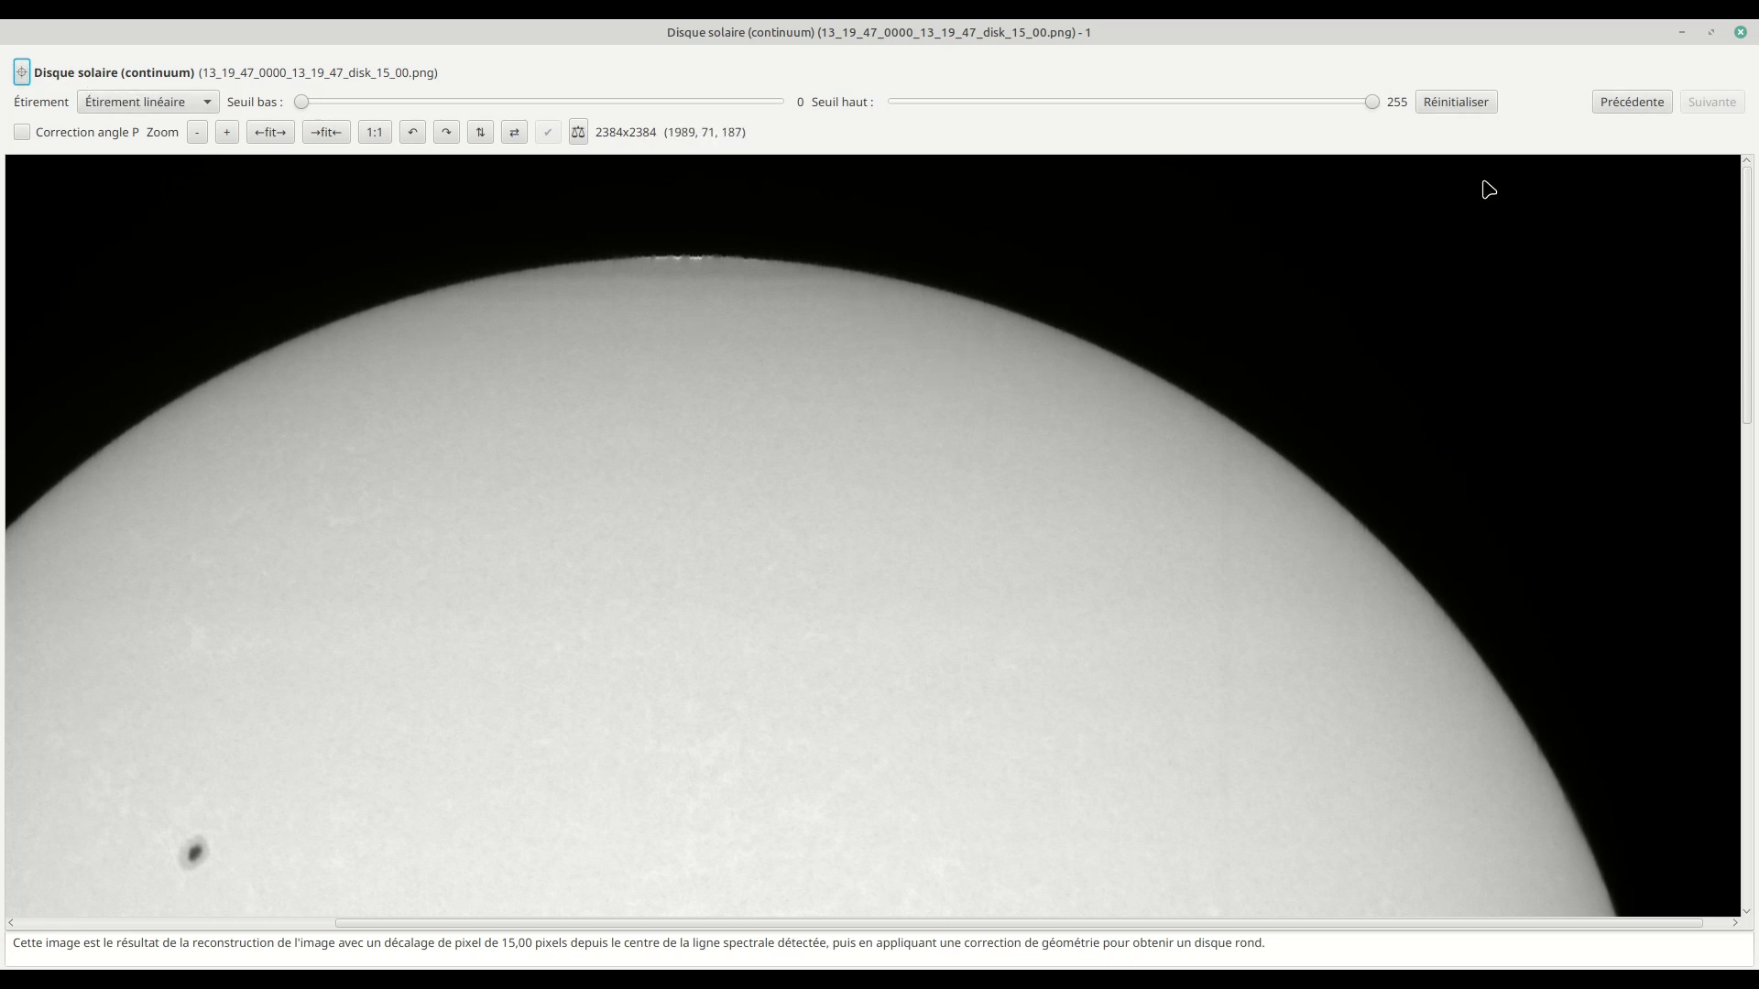
pyautogui.click(1626, 101)
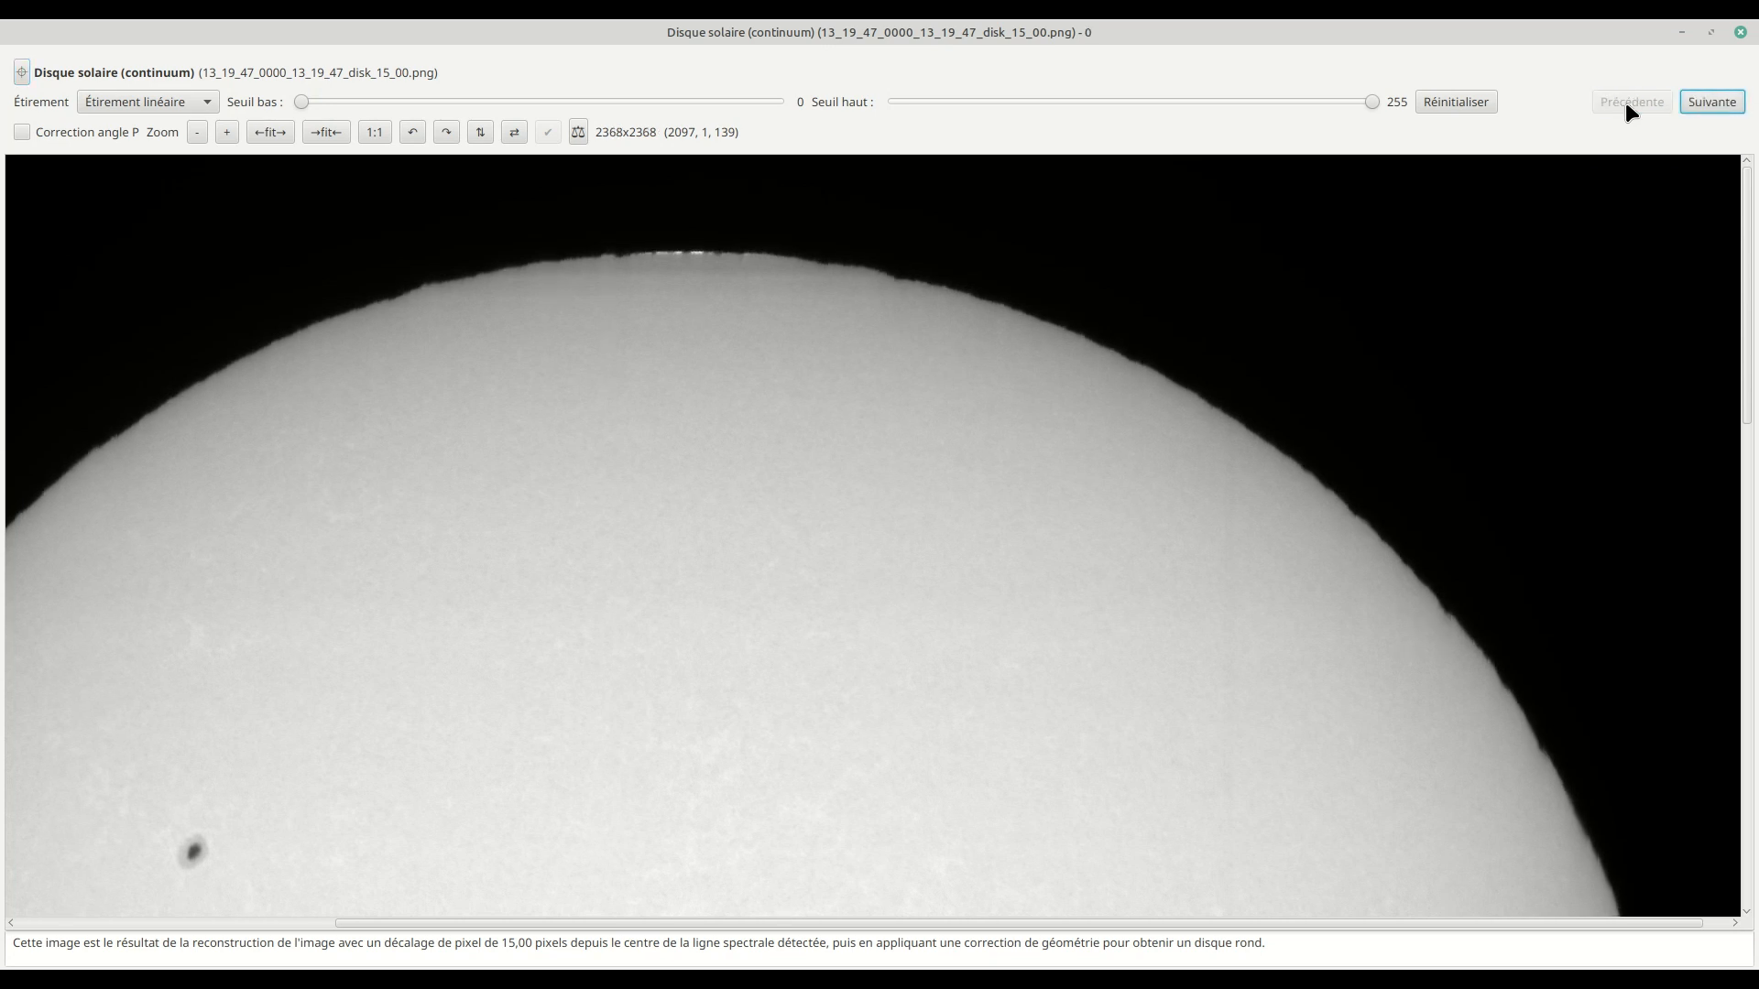
pyautogui.click(1702, 103)
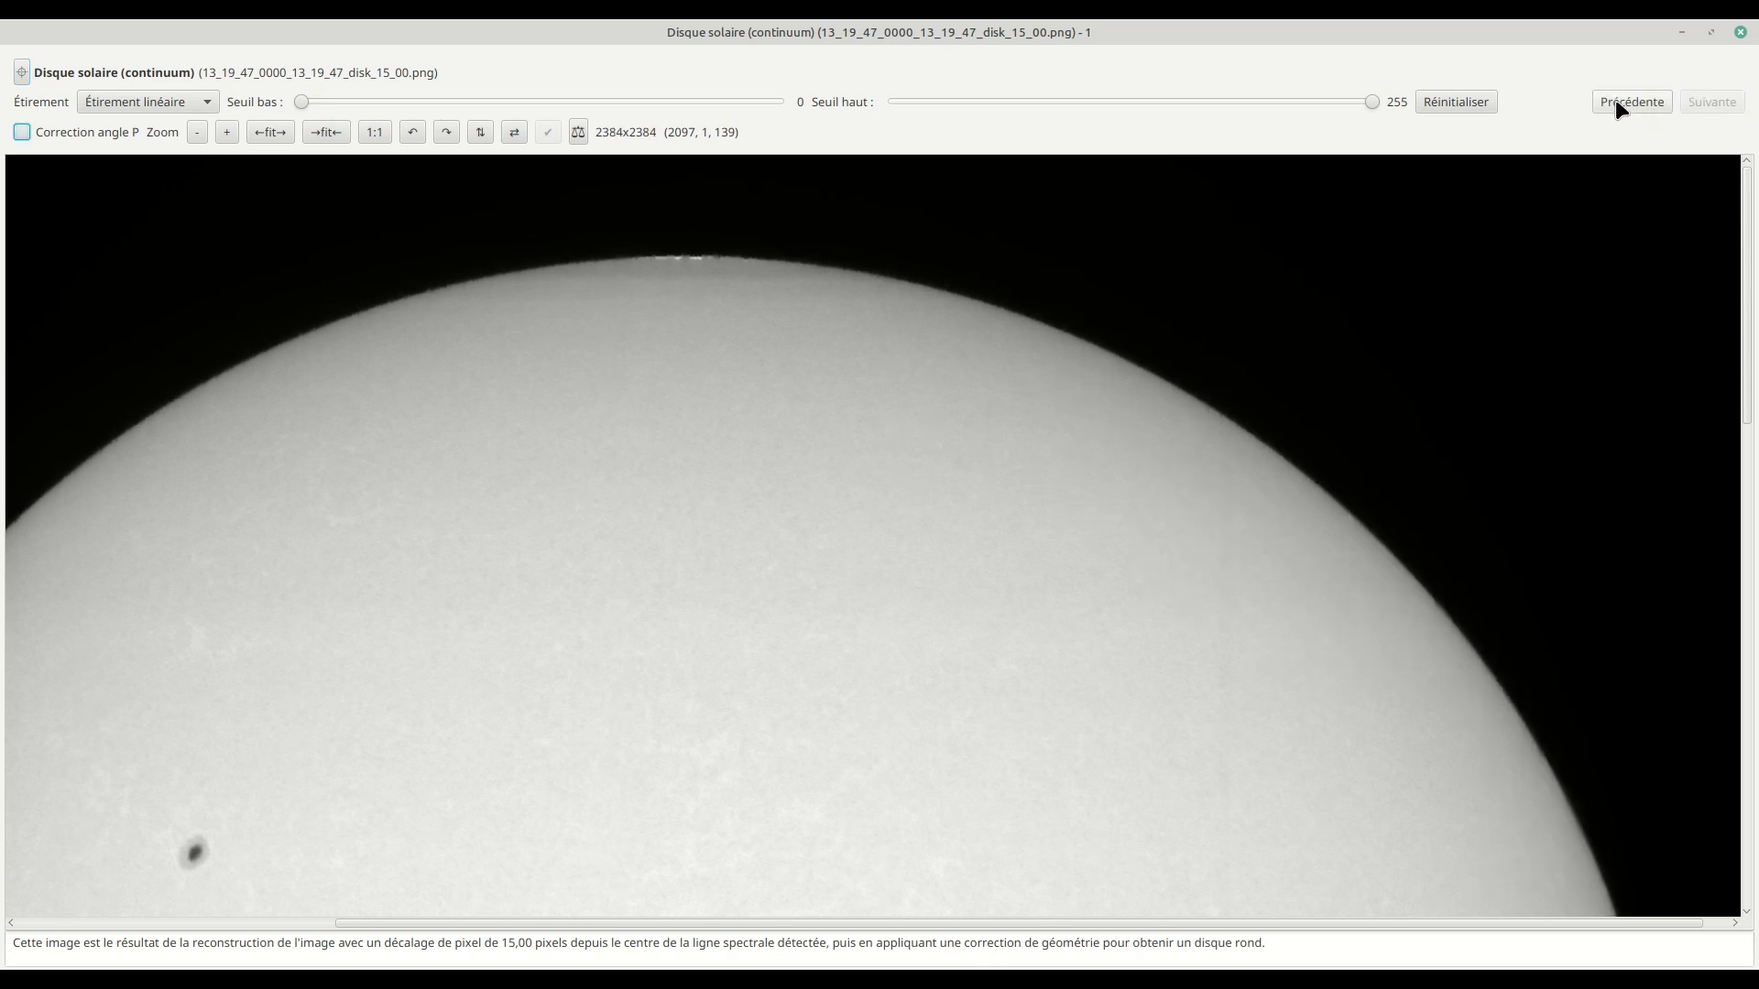
pyautogui.click(1615, 99)
pyautogui.click(1697, 108)
pyautogui.click(1629, 102)
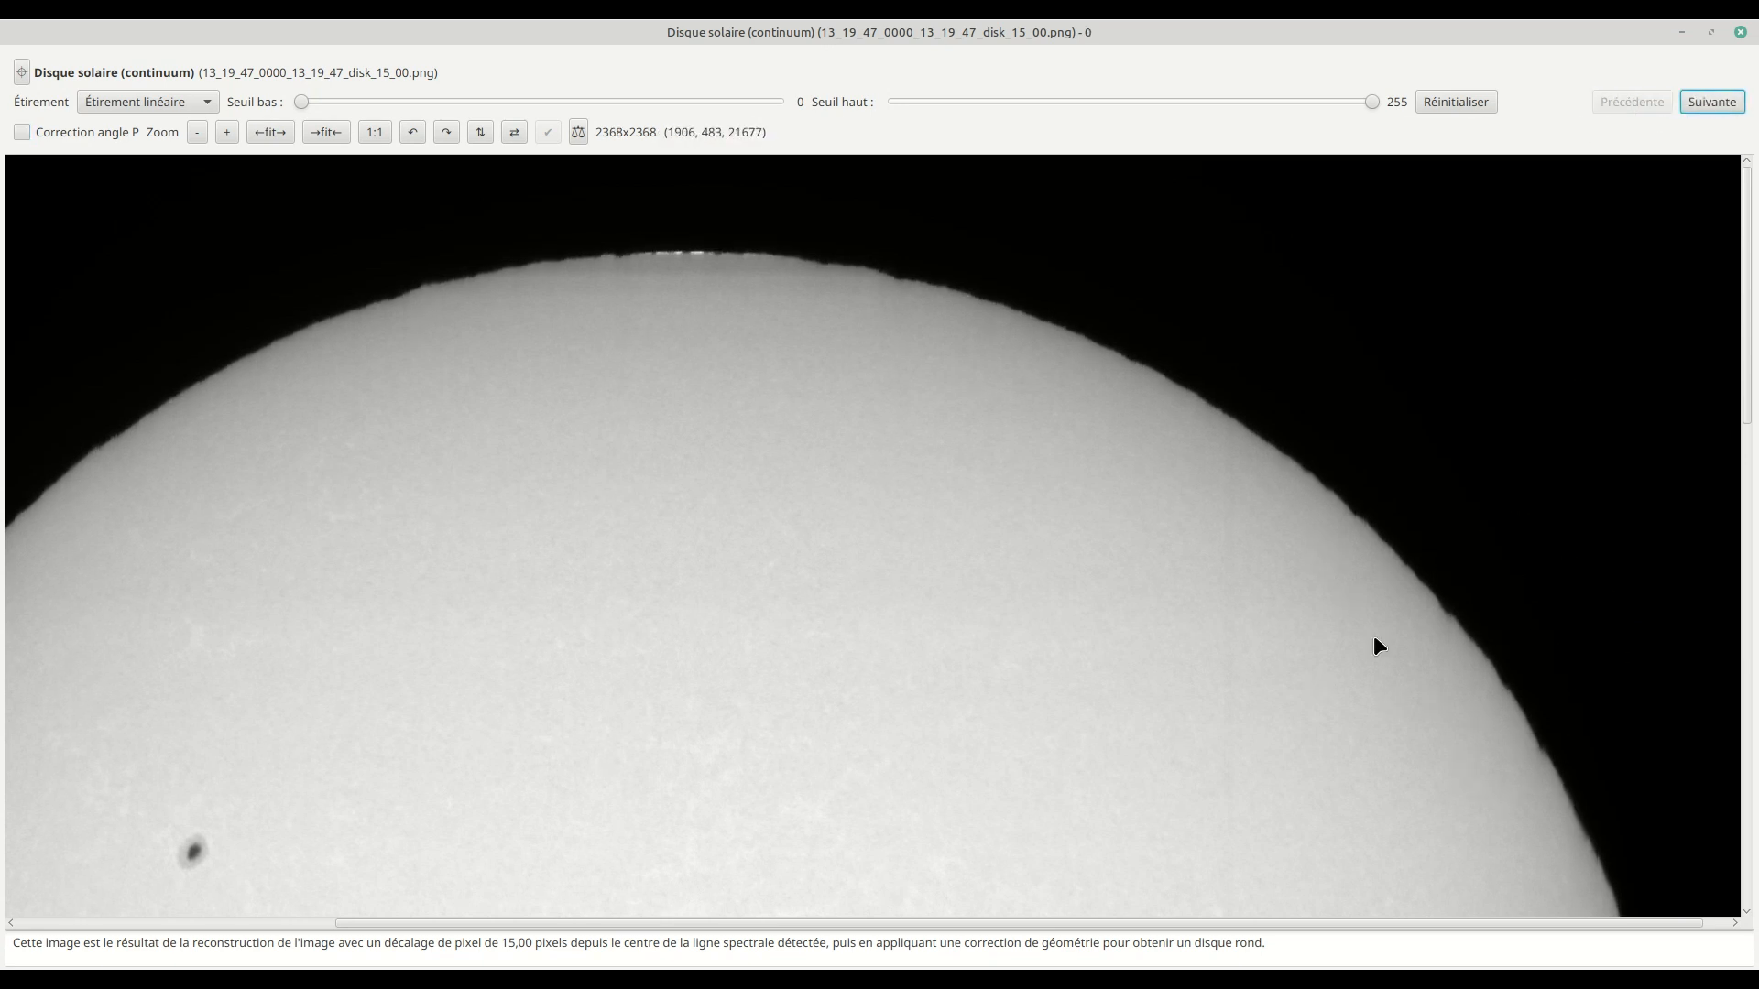
pyautogui.click(1721, 102)
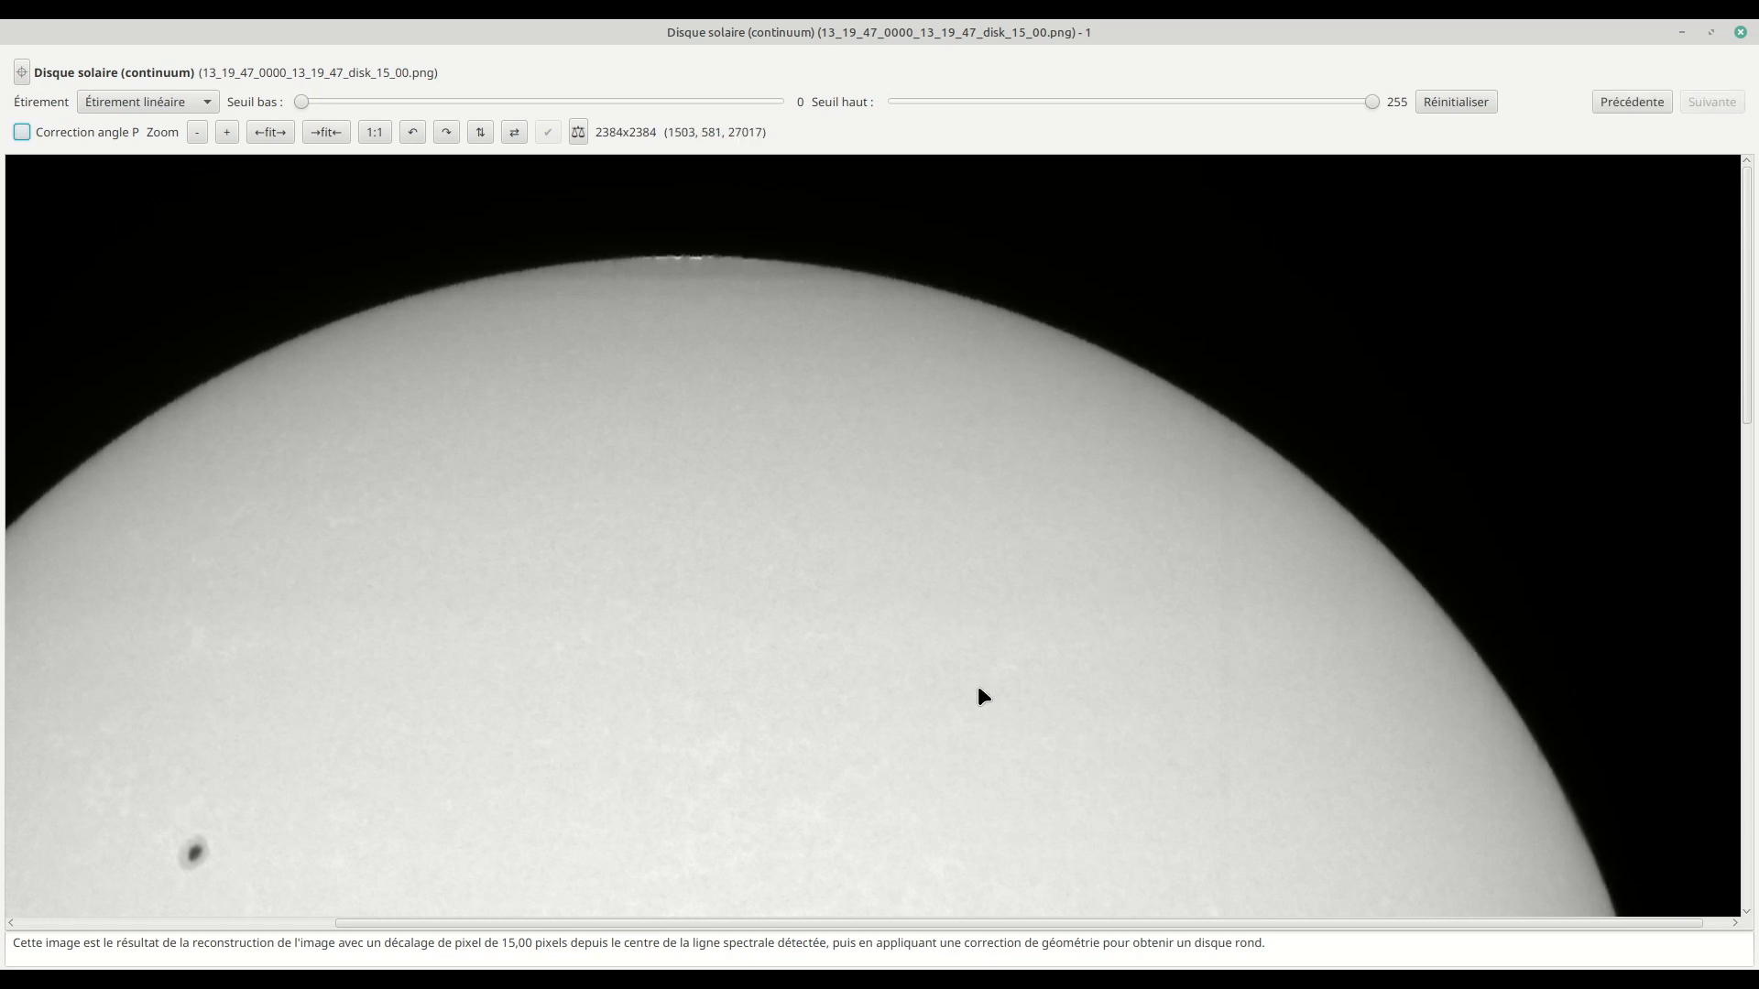
# - Show the upper-left limb of the corrected continuum disc and apply this view to the other image
pyautogui.moveTo(870, 769); pyautogui.dragTo(980, 361)
pyautogui.moveTo(480, 549); pyautogui.dragTo(641, 580)
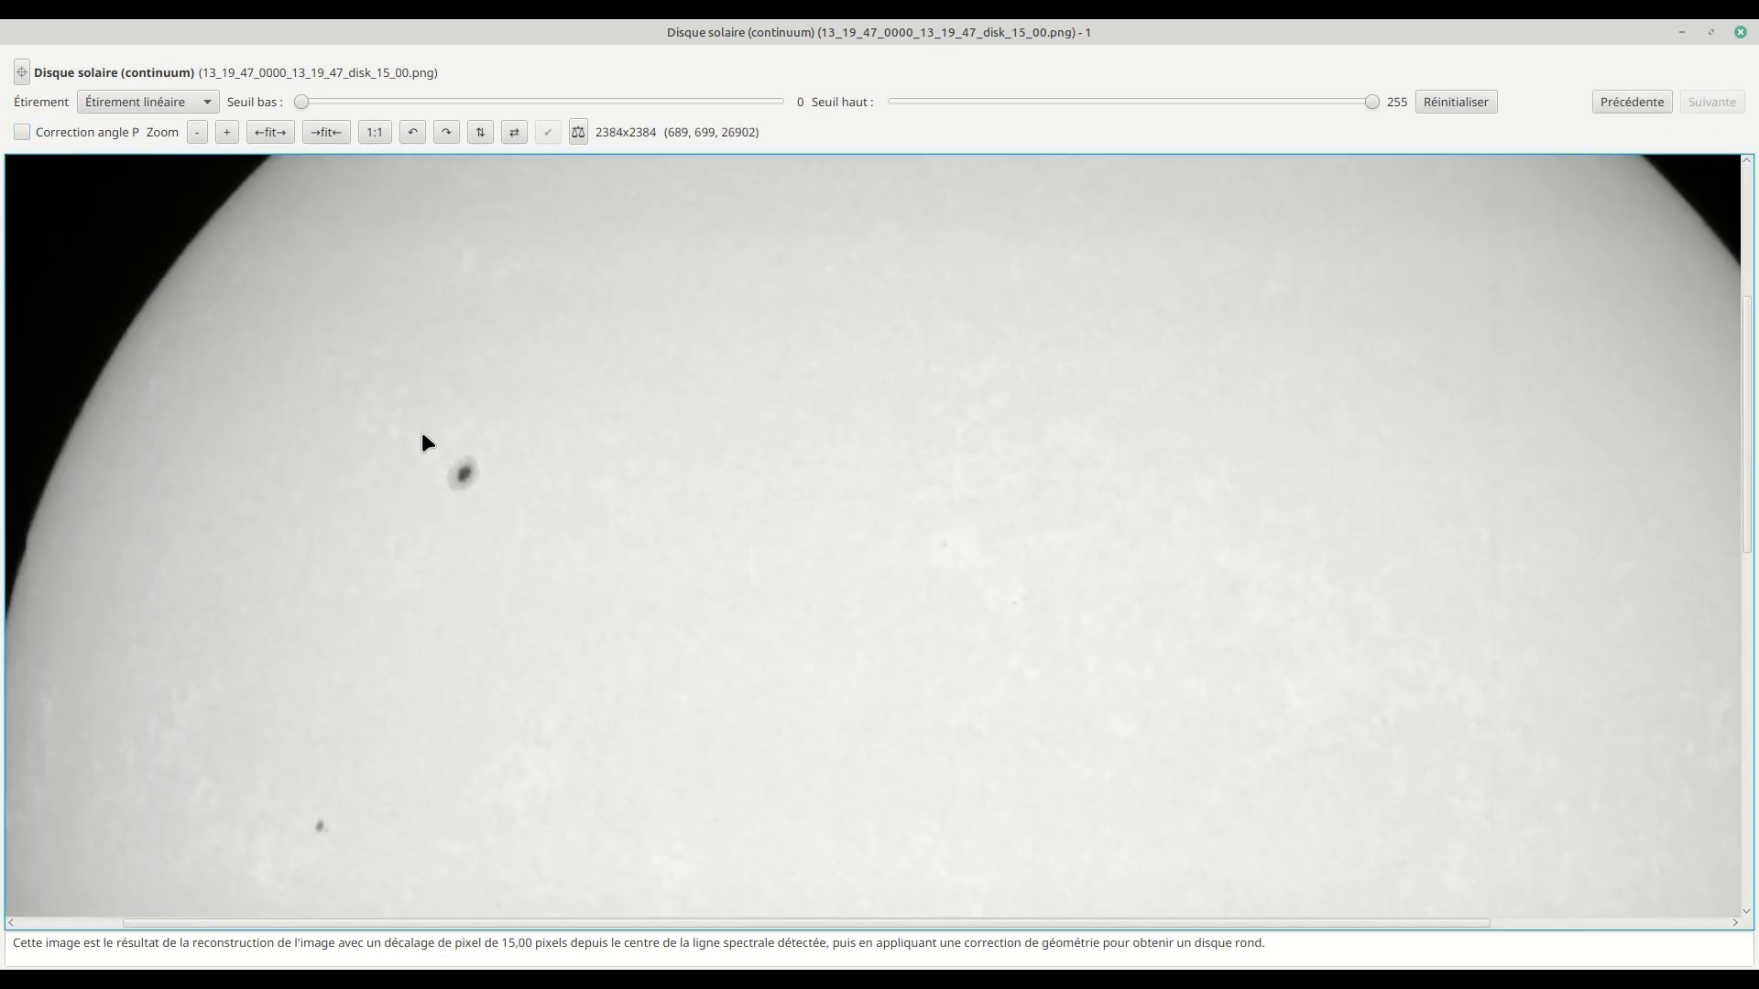
pyautogui.click(29, 77)
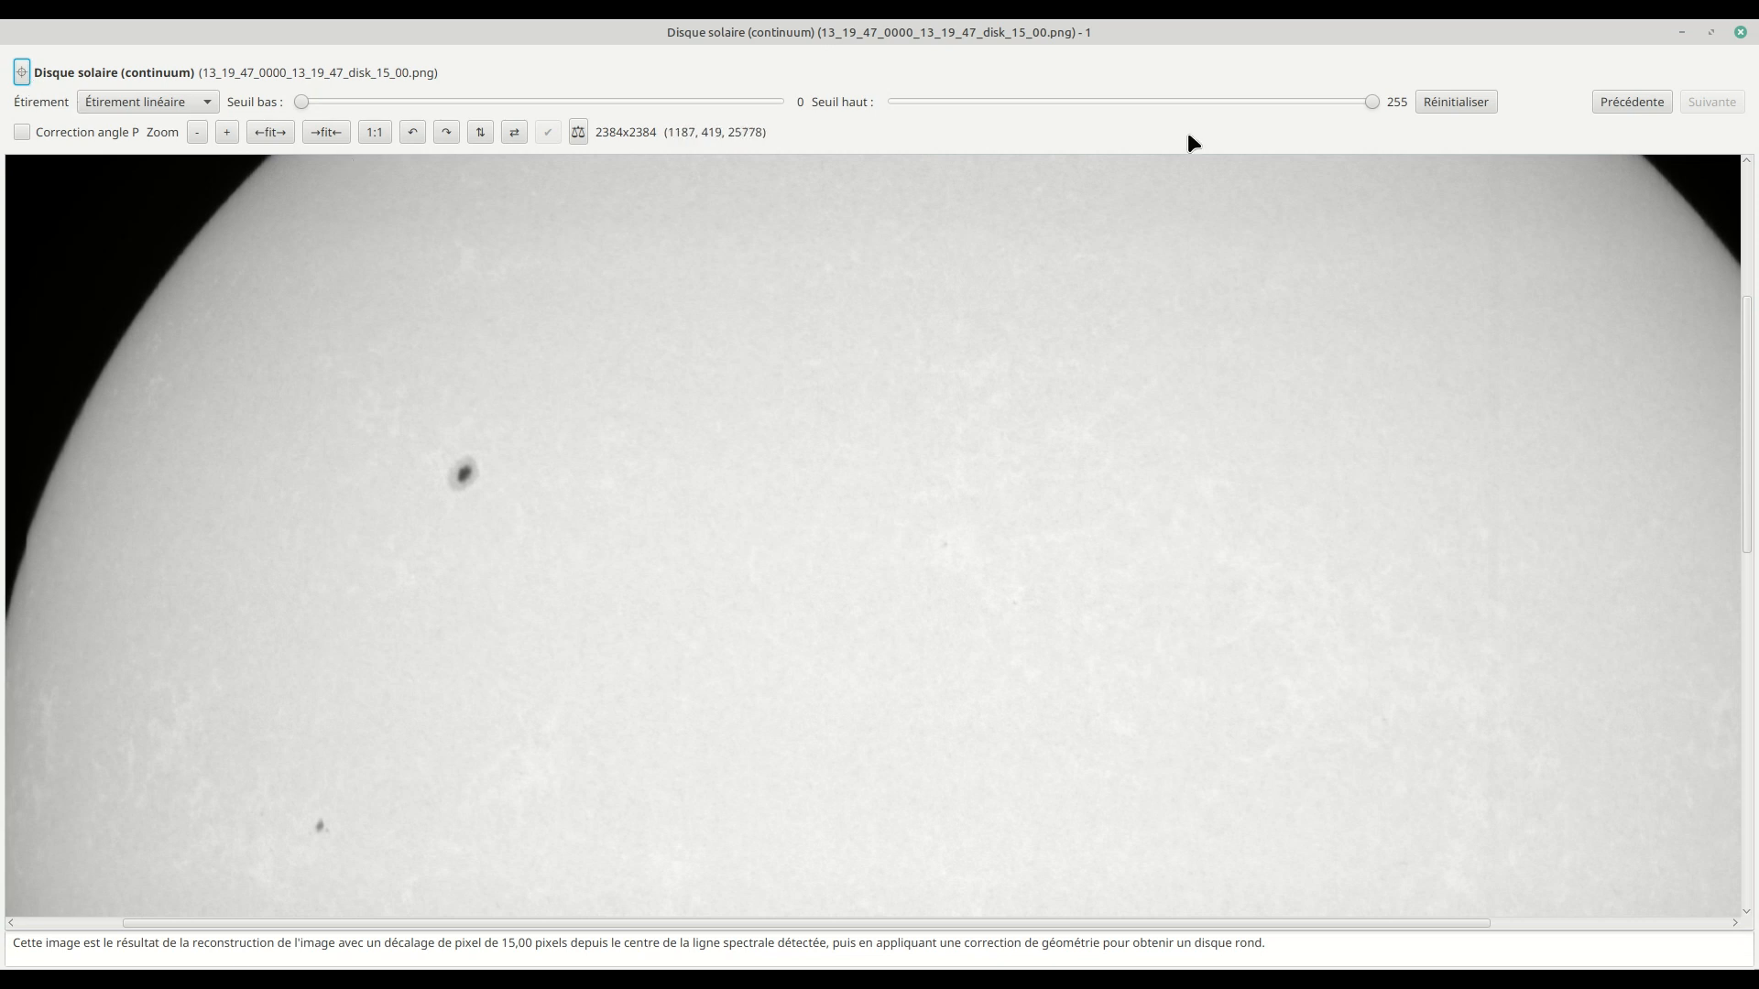
# - Compare the upper-left limb and sunspots of the corrected and uncorrected continuum discs by alternating between the two images
pyautogui.click(1619, 102)
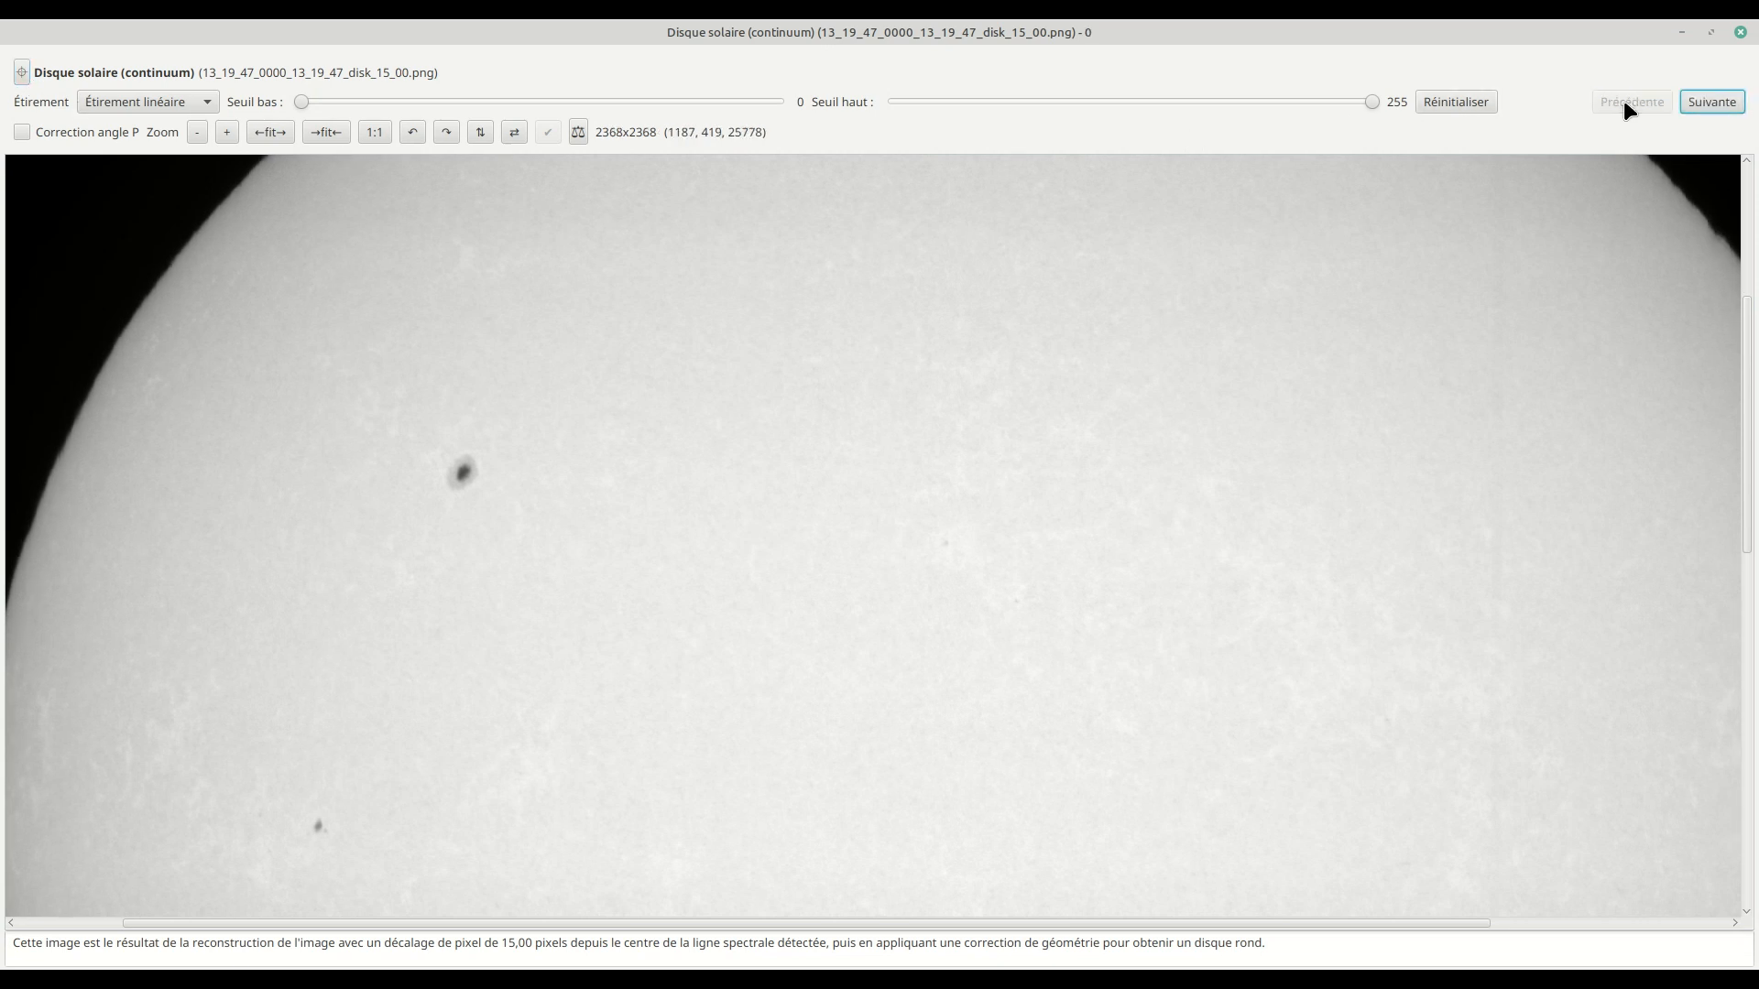
pyautogui.click(1717, 106)
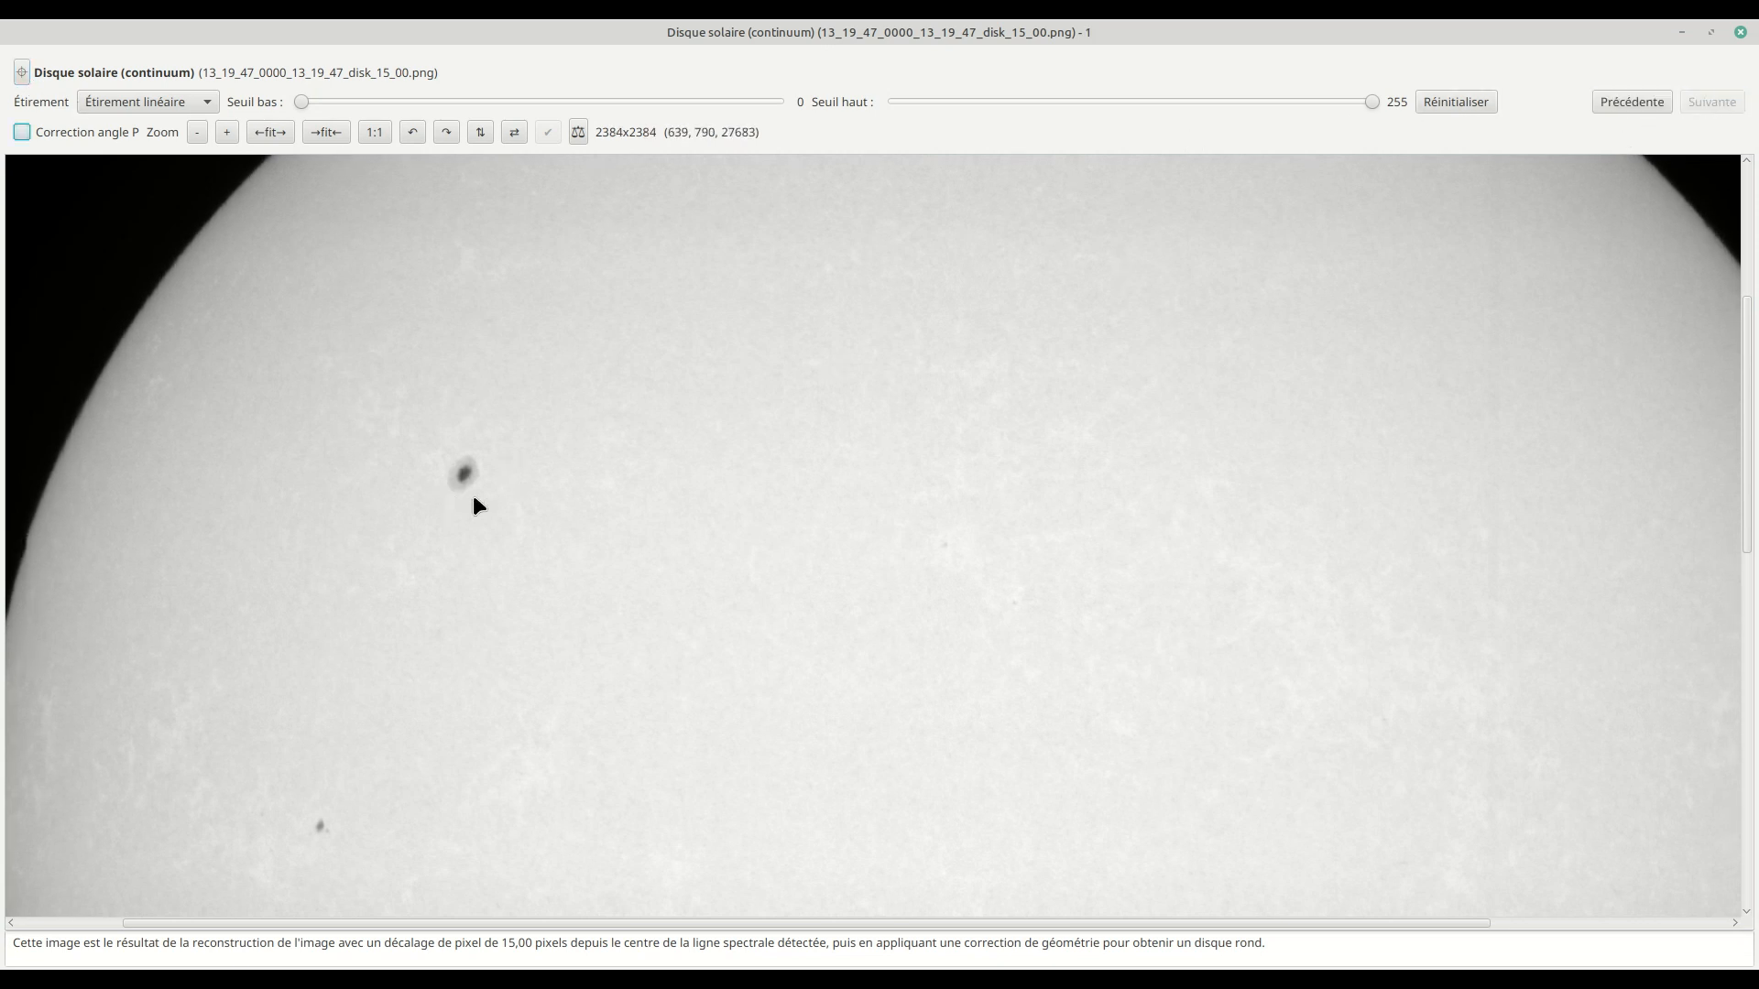
pyautogui.click(1635, 102)
pyautogui.click(1684, 106)
# - Examine the left limb of the corrected continuum disc and close the separate image viewer
pyautogui.moveTo(753, 654); pyautogui.dragTo(886, 413)
pyautogui.moveTo(906, 664); pyautogui.dragTo(895, 387)
pyautogui.moveTo(849, 658)
pyautogui.mouseDown()
pyautogui.moveTo(864, 383)
pyautogui.moveTo(825, 648)
pyautogui.mouseUp()
pyautogui.moveTo(409, 420); pyautogui.dragTo(408, 676)
pyautogui.moveTo(361, 353); pyautogui.dragTo(362, 657)
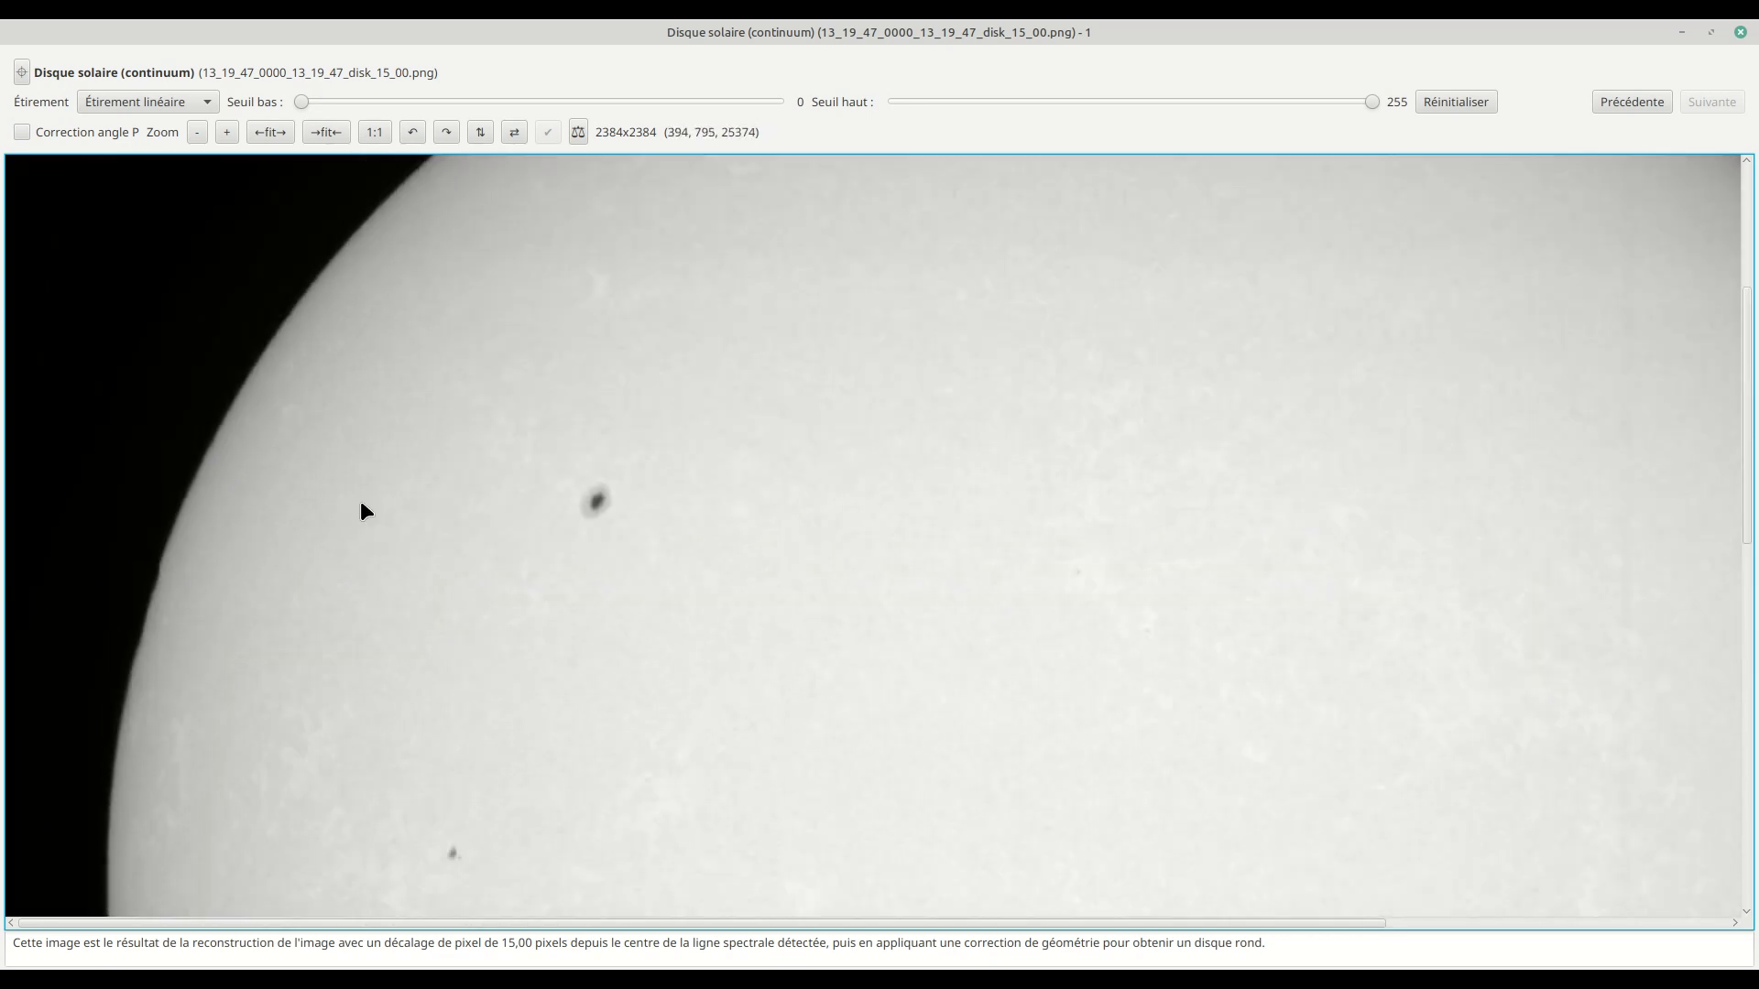
pyautogui.click(1740, 32)
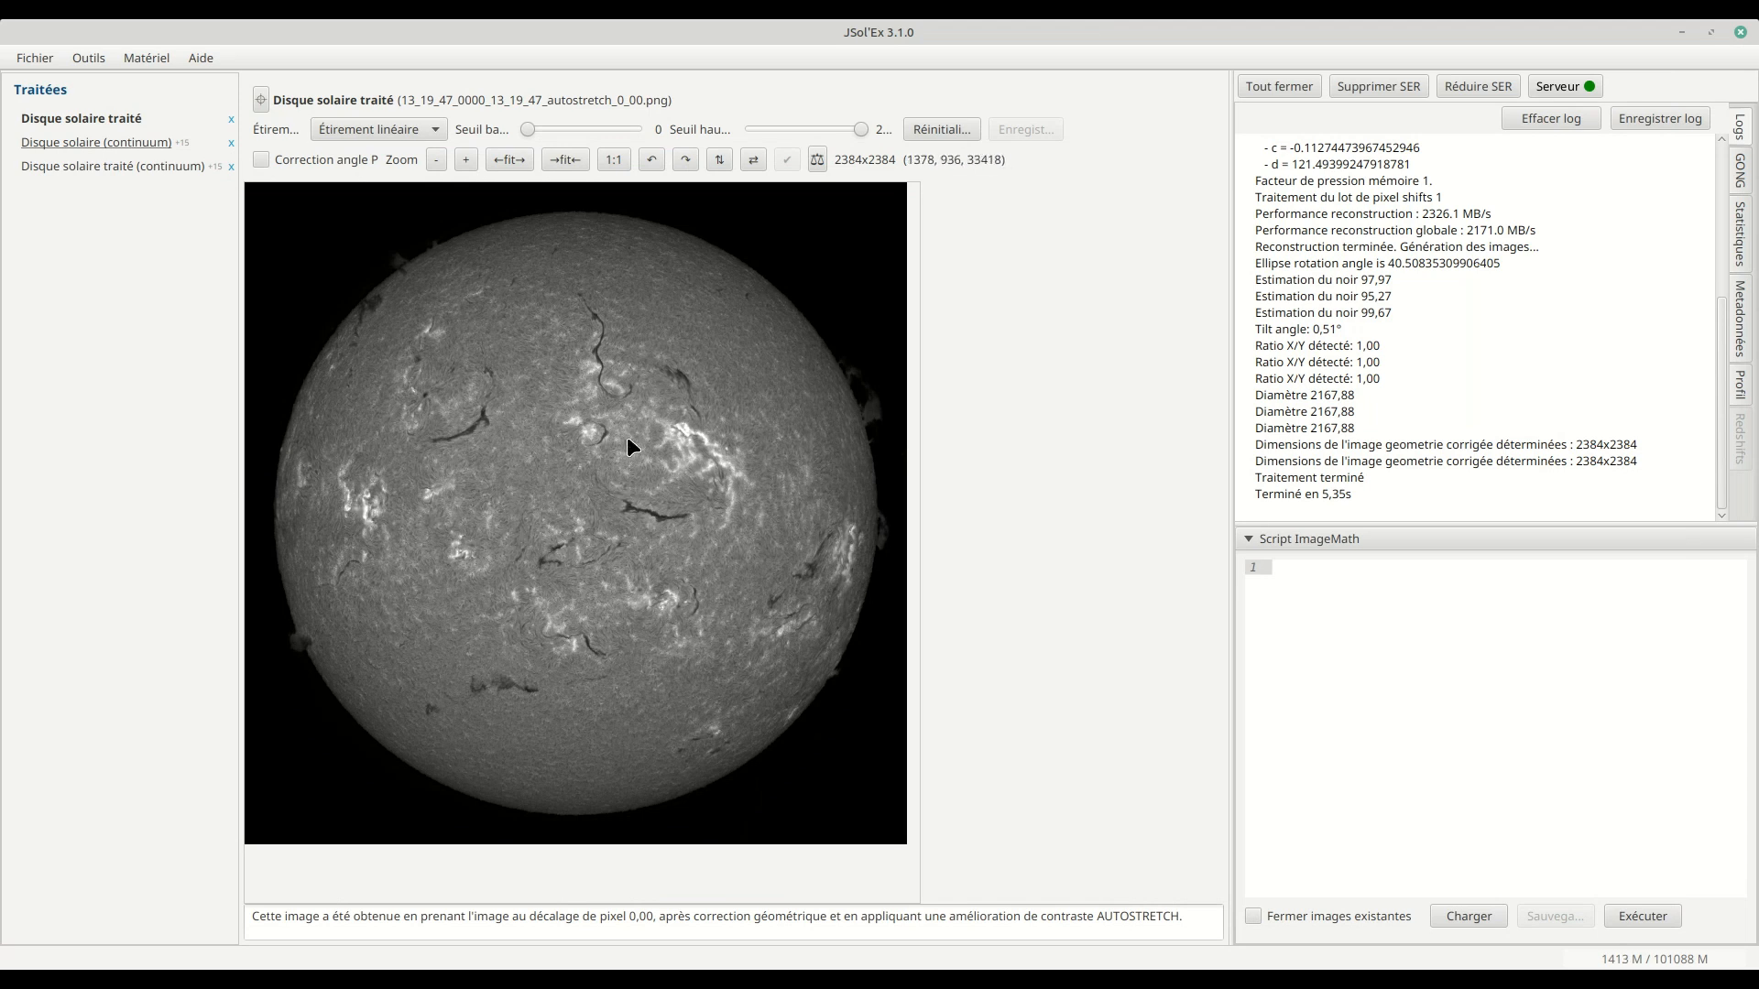
# - Examine the limb and prominences of the processed solar disc from its upper-left to its upper-right edge
pyautogui.scroll(3, 660, 447)
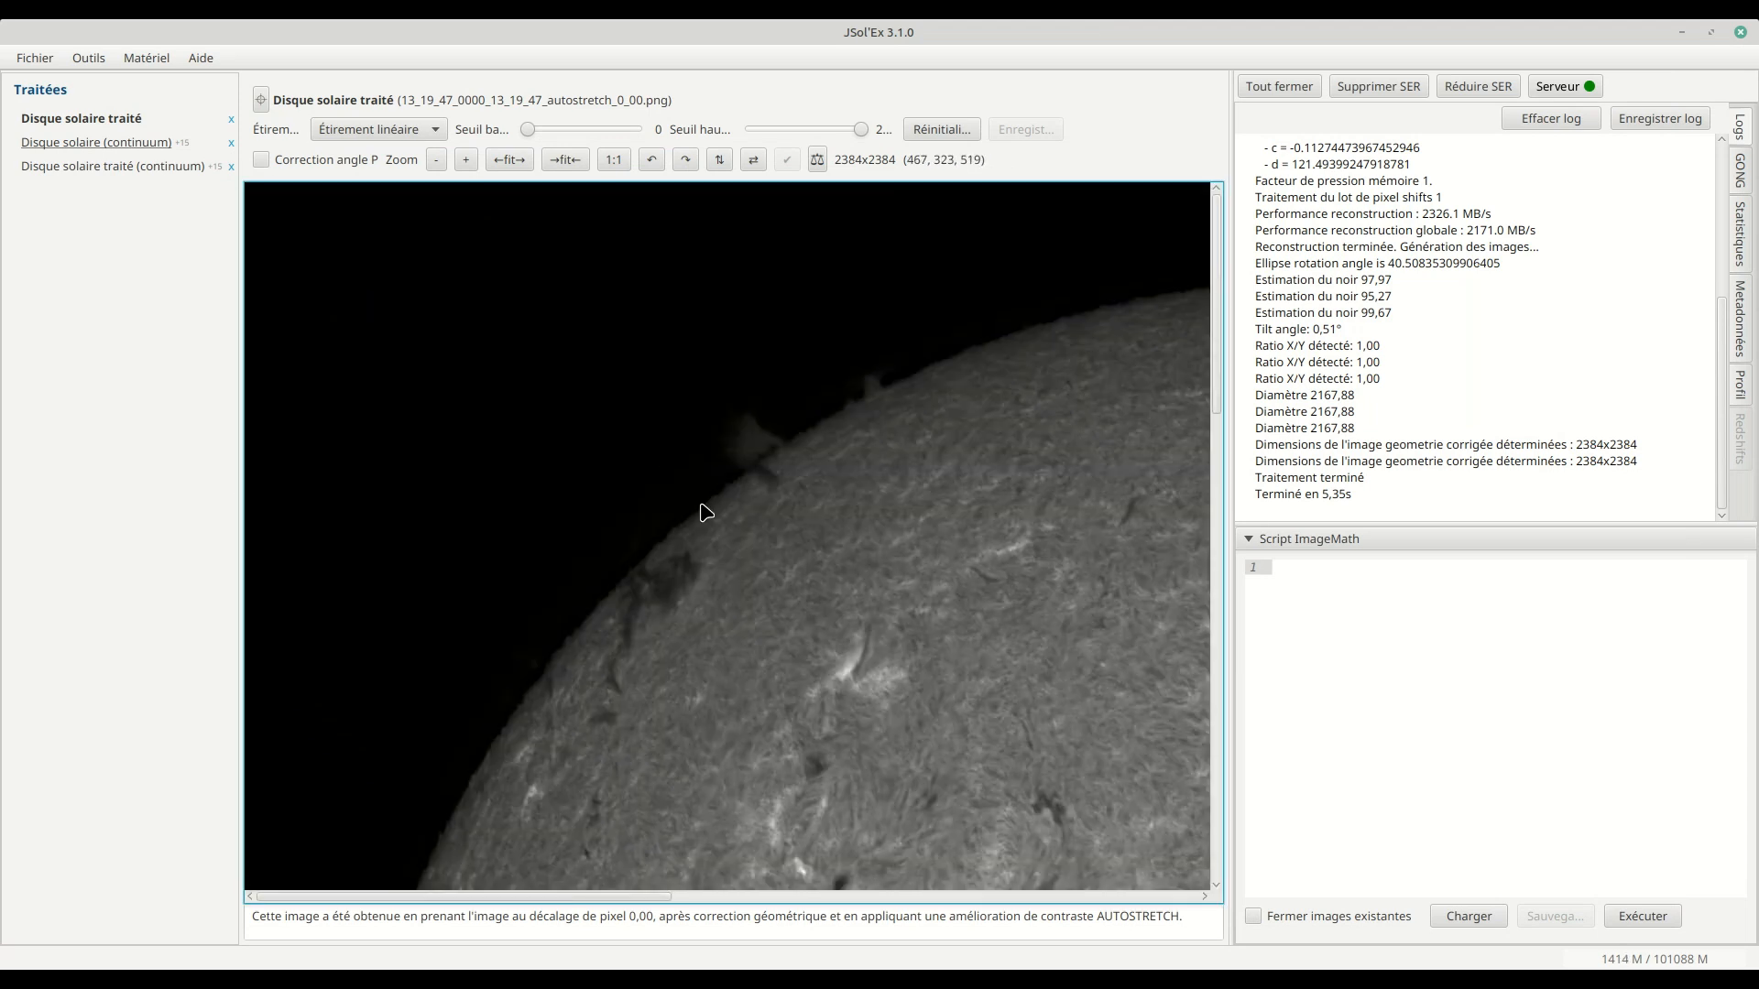
pyautogui.moveTo(519, 500); pyautogui.dragTo(153, 472)
pyautogui.moveTo(926, 504); pyautogui.dragTo(275, 506)
pyautogui.moveTo(781, 606); pyautogui.dragTo(356, 364)
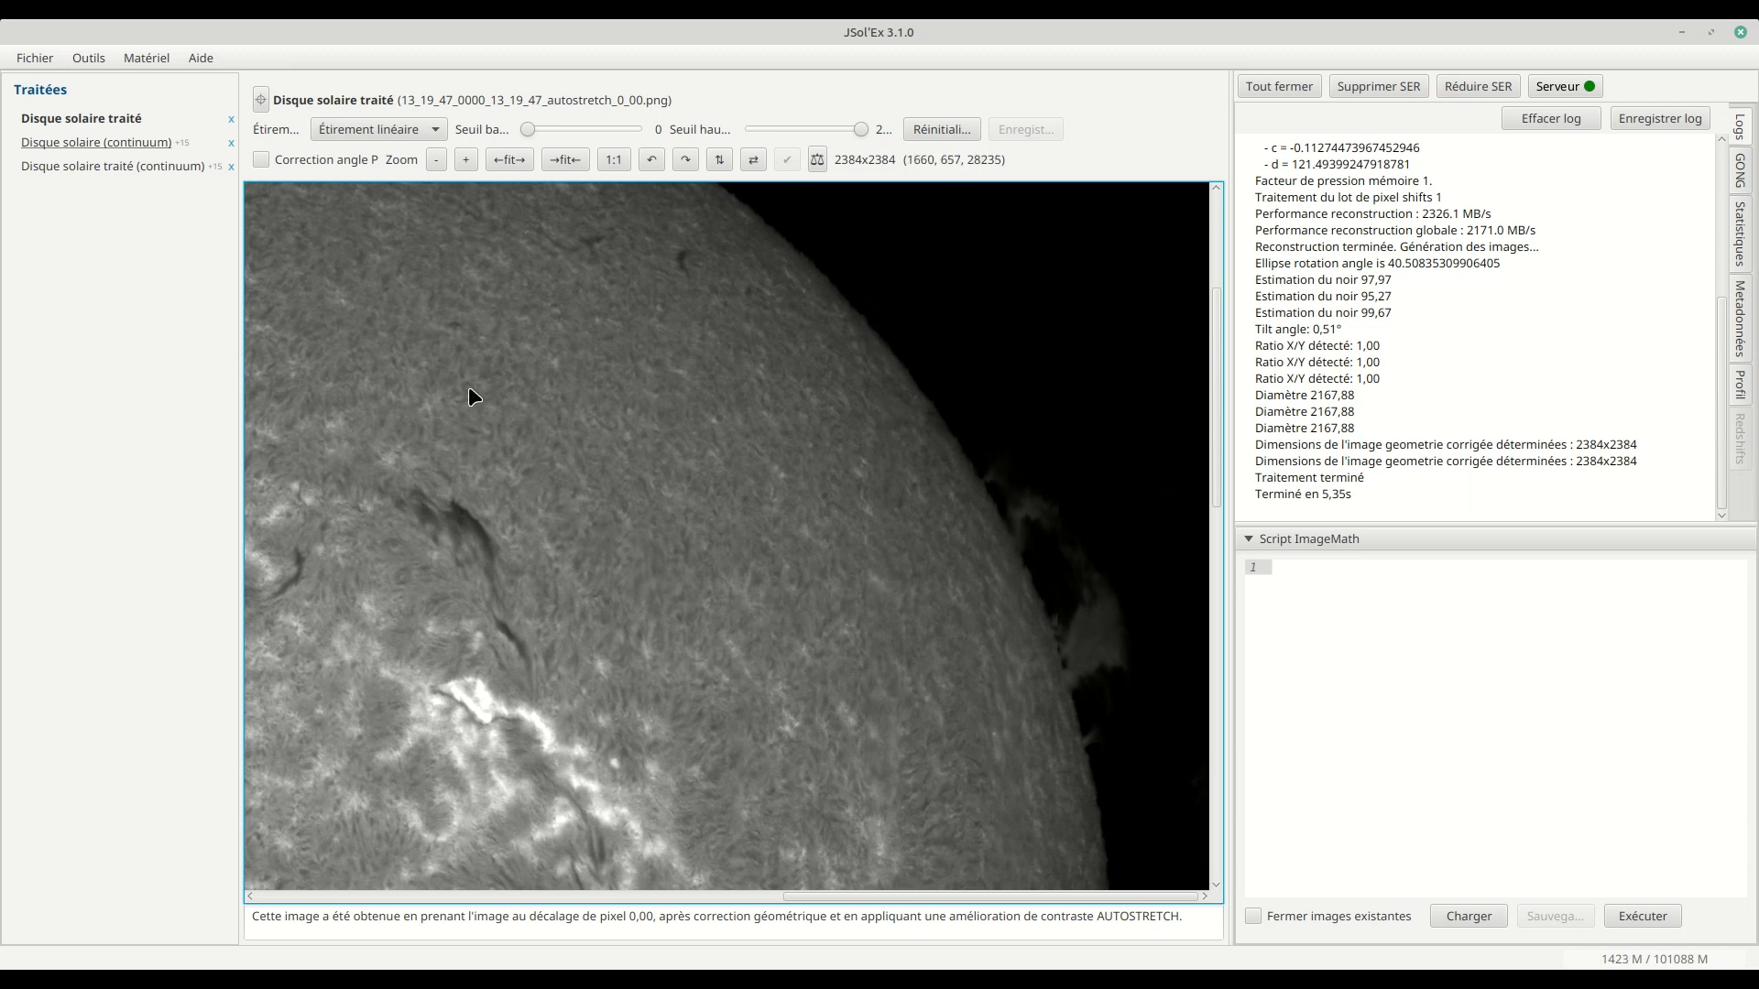
# - Open the SER file 13_03_03.ser from the jagging folder in test-files
pyautogui.click(34, 59)
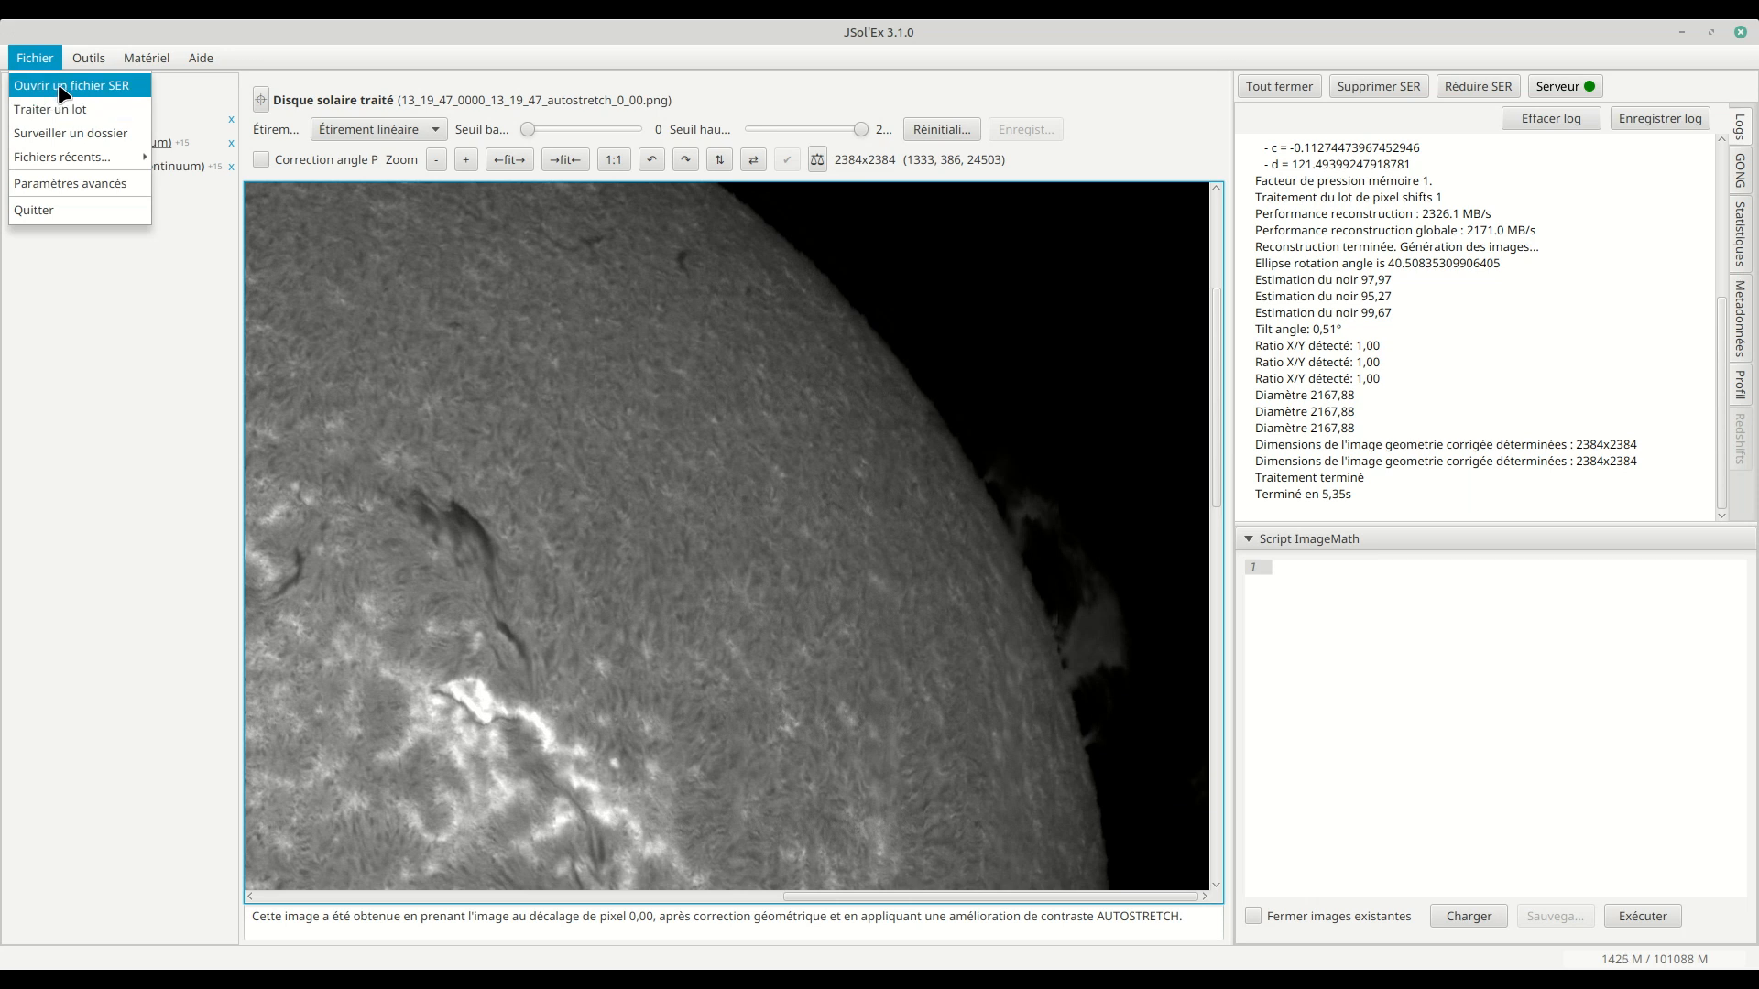
pyautogui.click(62, 92)
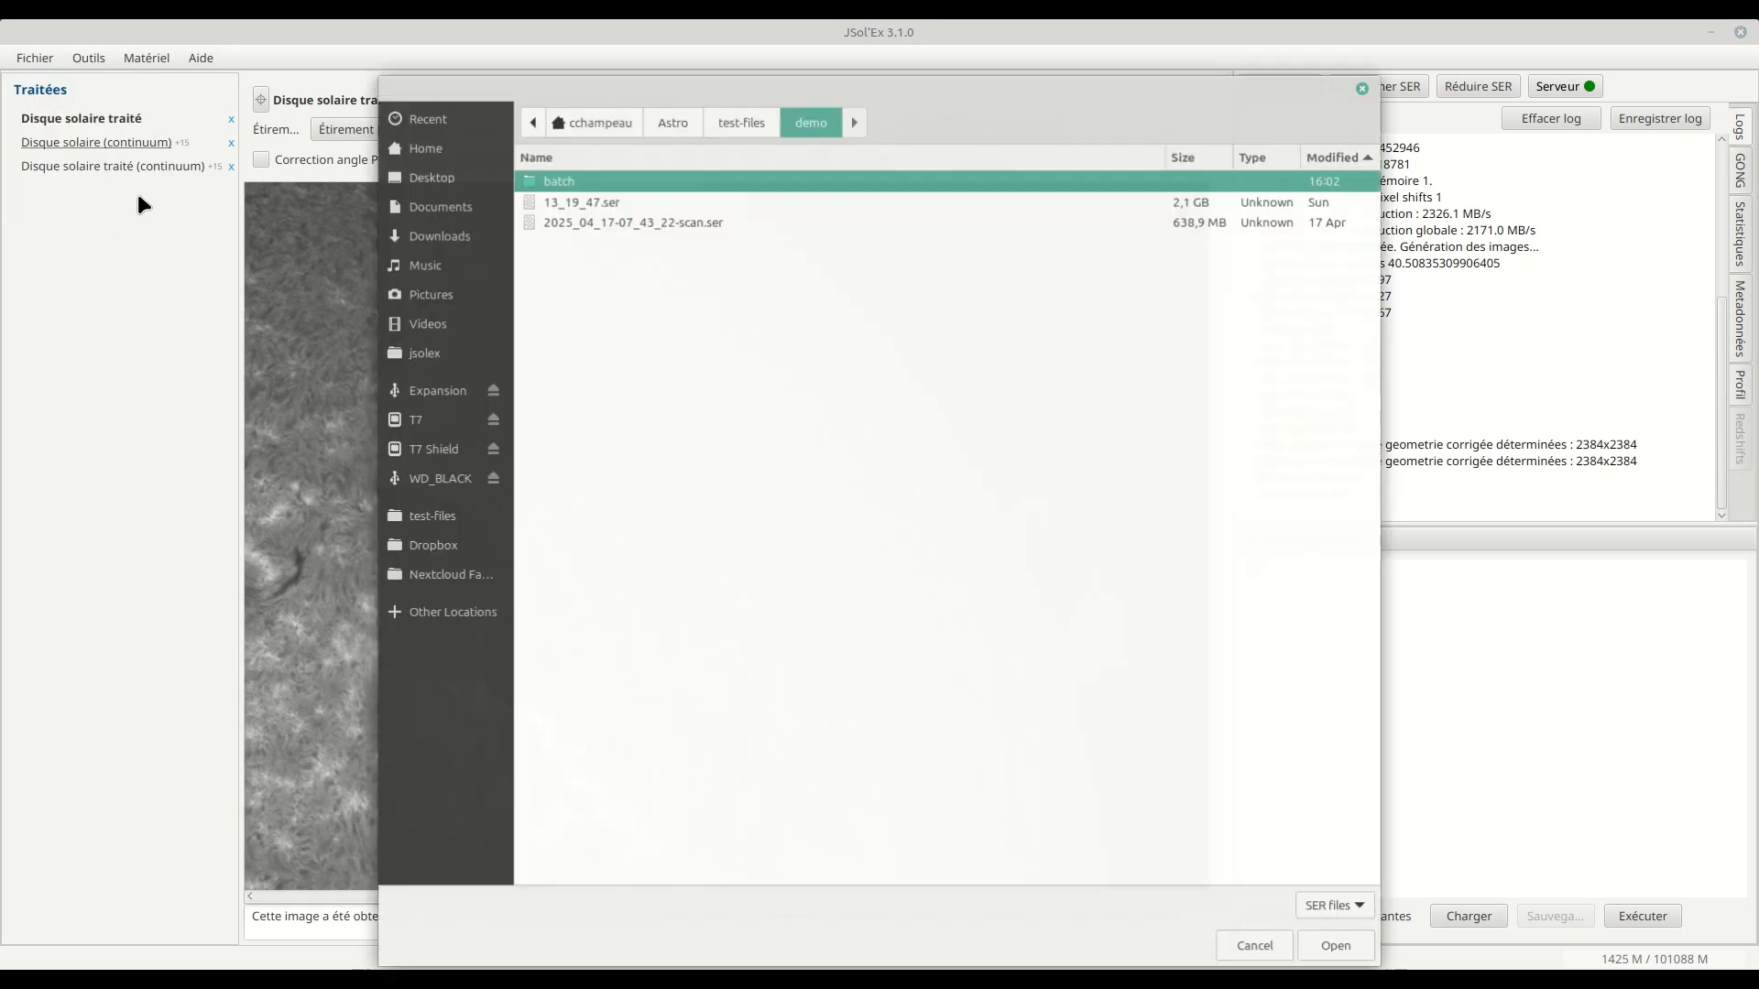
pyautogui.click(433, 516)
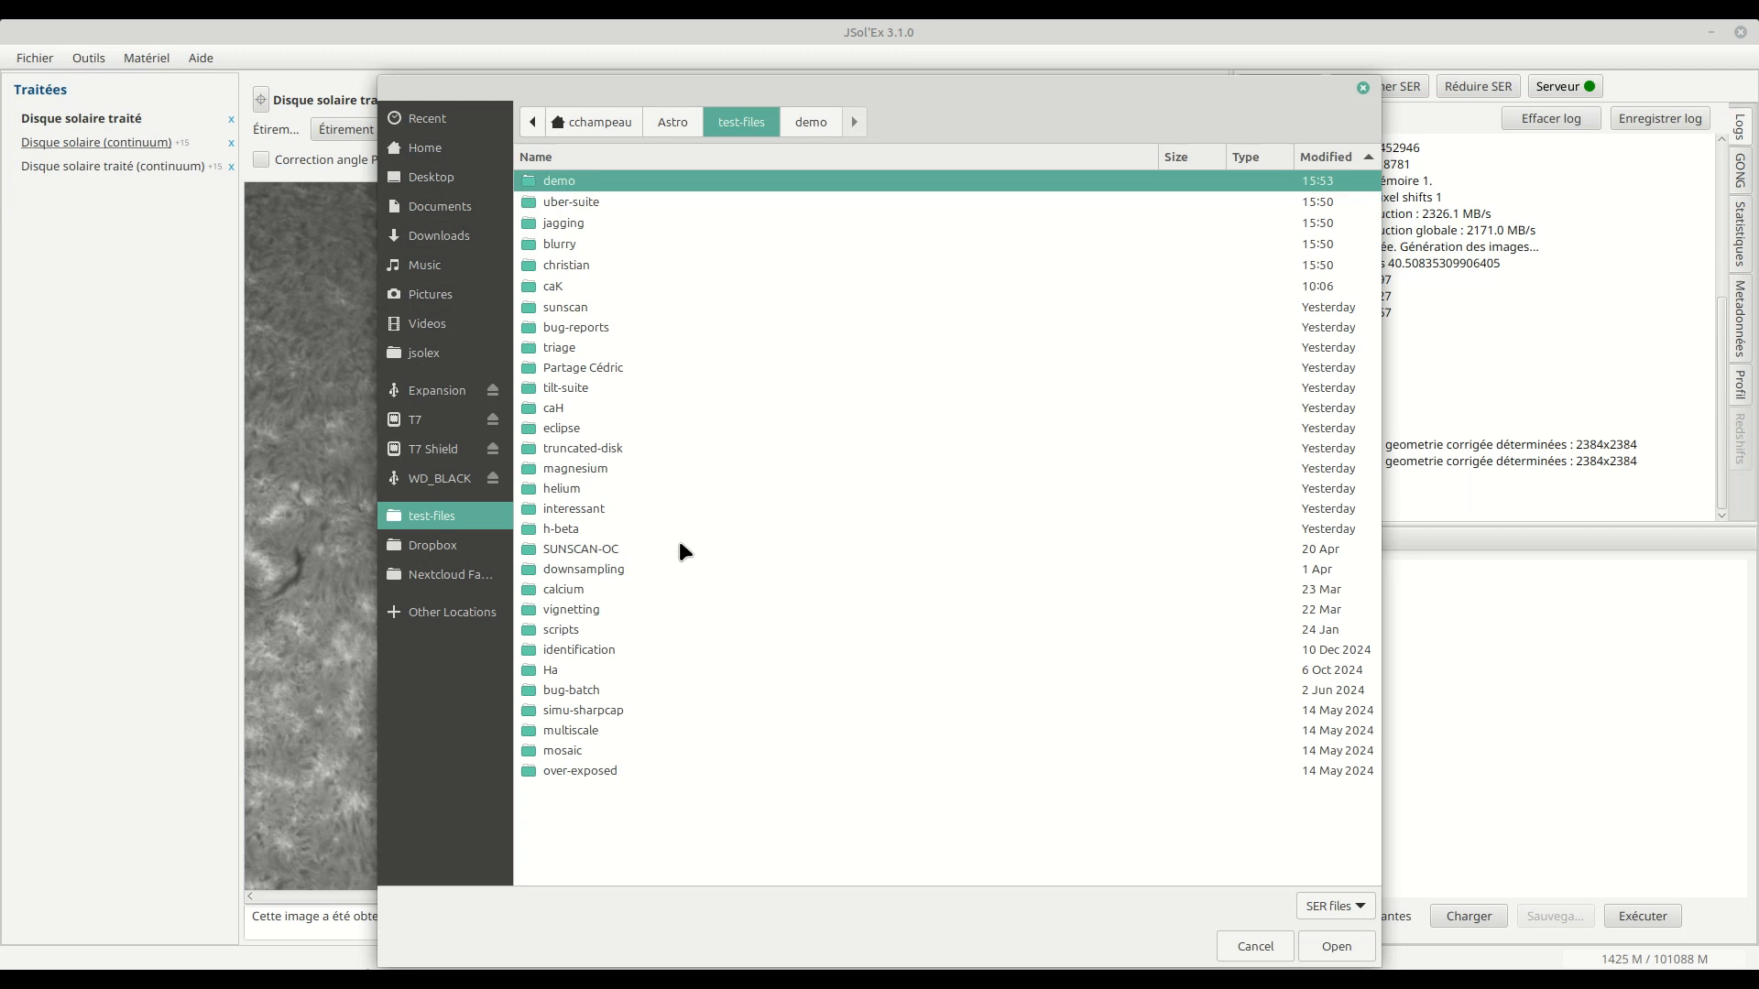
pyautogui.doubleClick(570, 228)
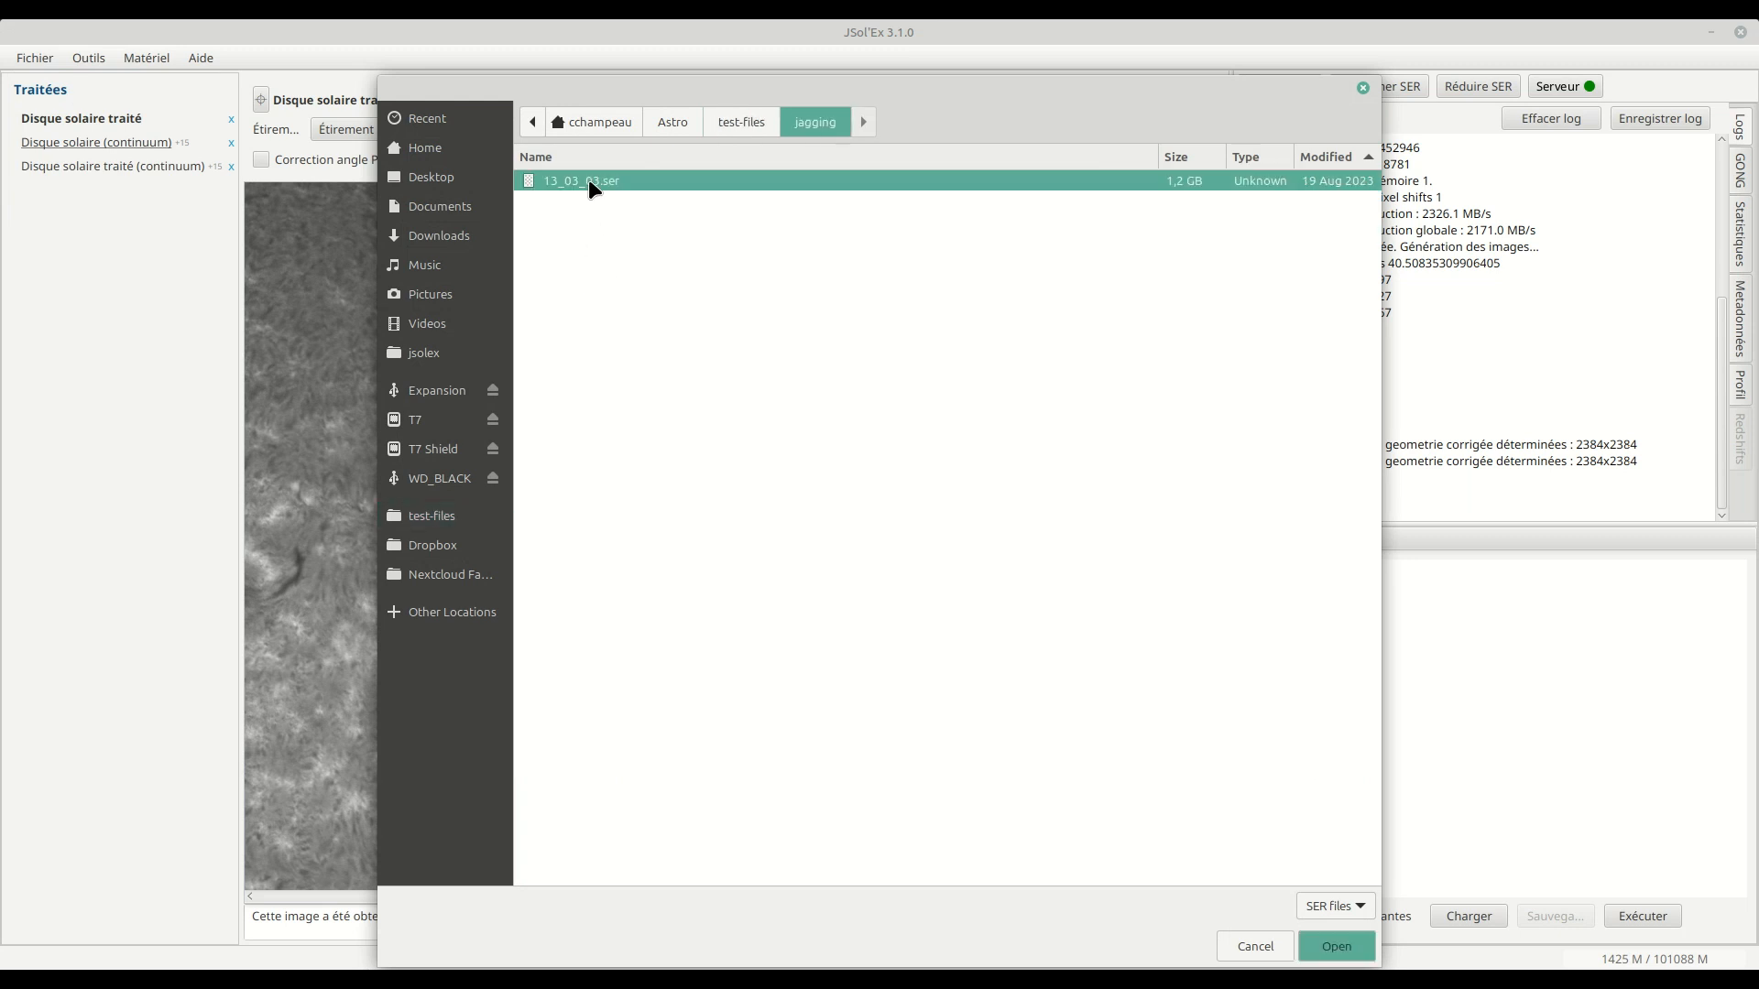
pyautogui.doubleClick(588, 181)
# - Turn off the experimental jagged-edge correction and process 13_03_03.ser with the existing custom image selection
pyautogui.click(658, 586)
pyautogui.click(693, 548)
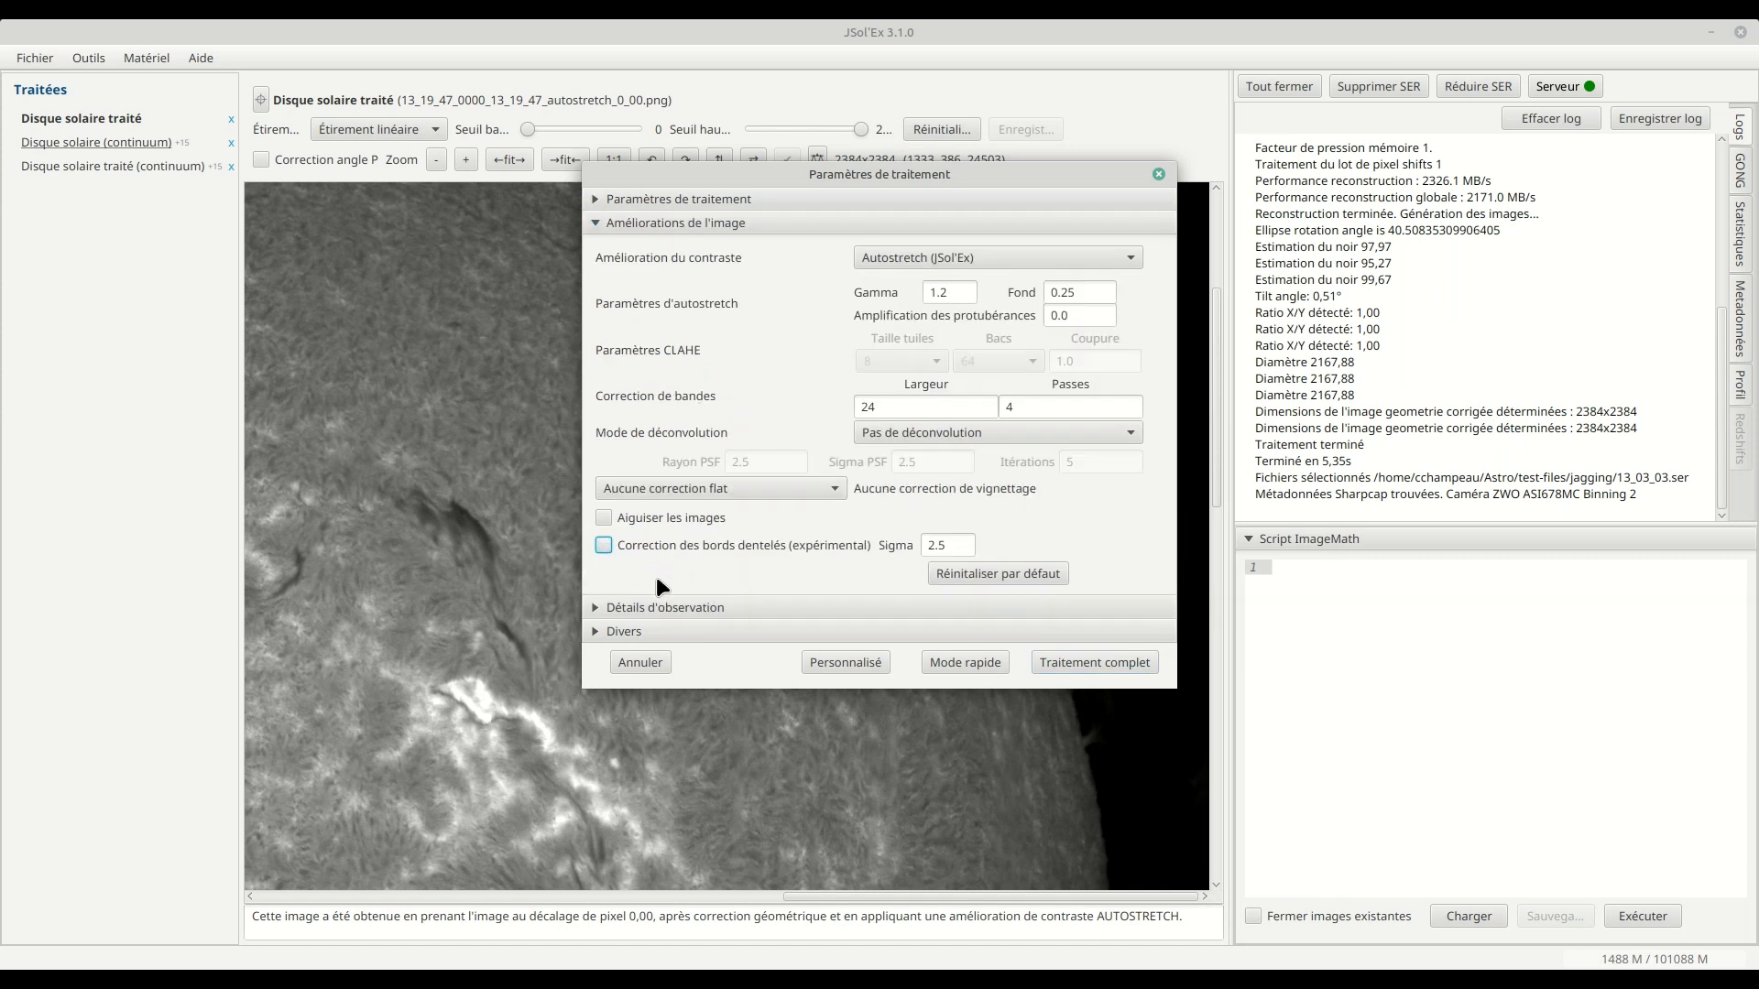
pyautogui.click(844, 662)
pyautogui.click(1095, 598)
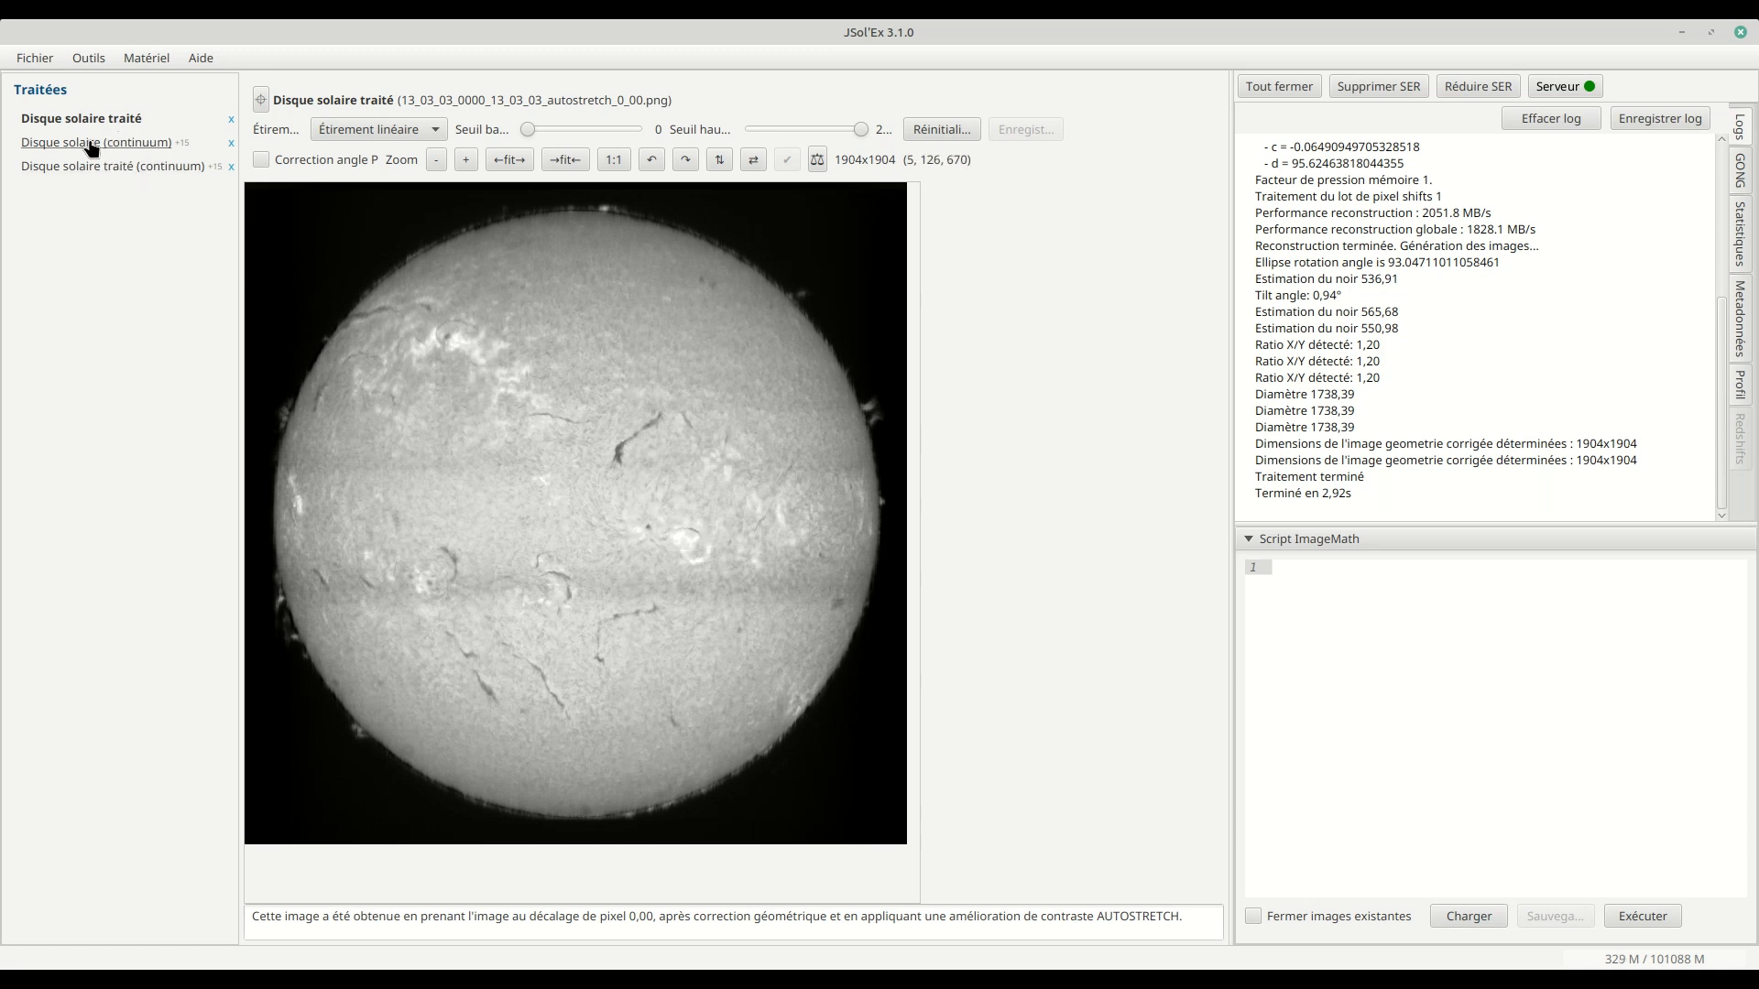
# - Examine the limb of the uncorrected continuum disc around its left, right and upper edges, briefly viewing the processed continuum disc
pyautogui.click(50, 144)
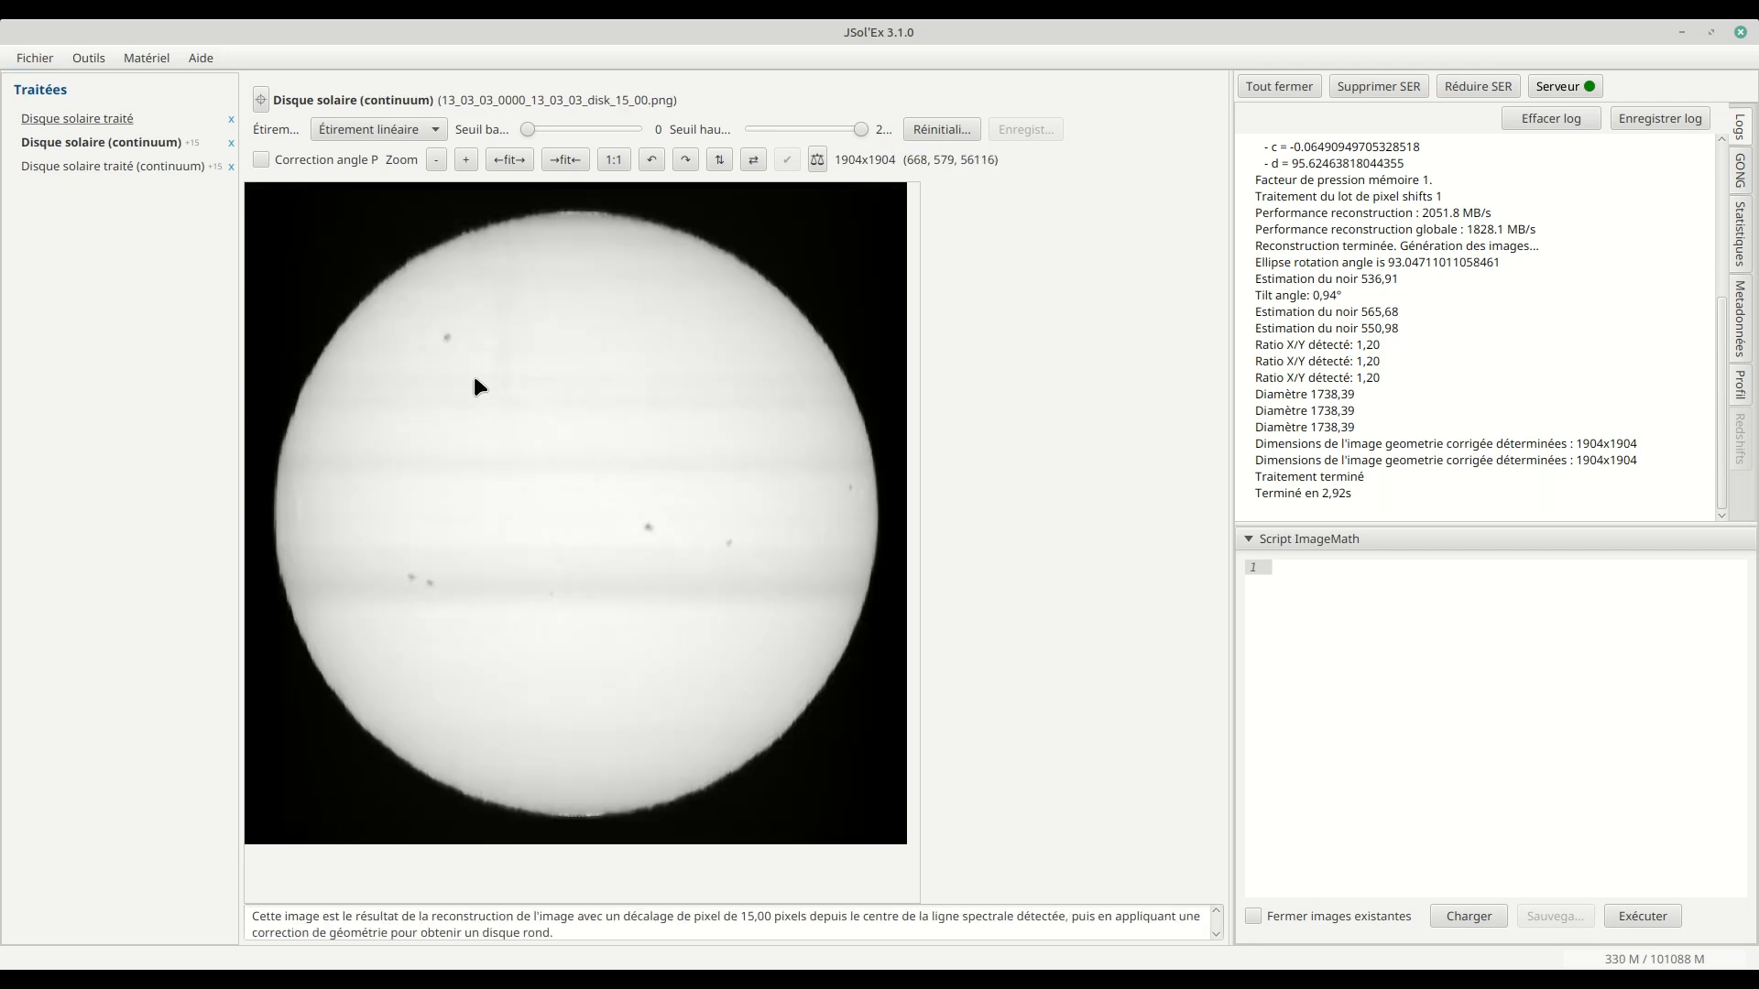
pyautogui.scroll(3, 467, 390)
pyautogui.moveTo(540, 714); pyautogui.dragTo(596, 711)
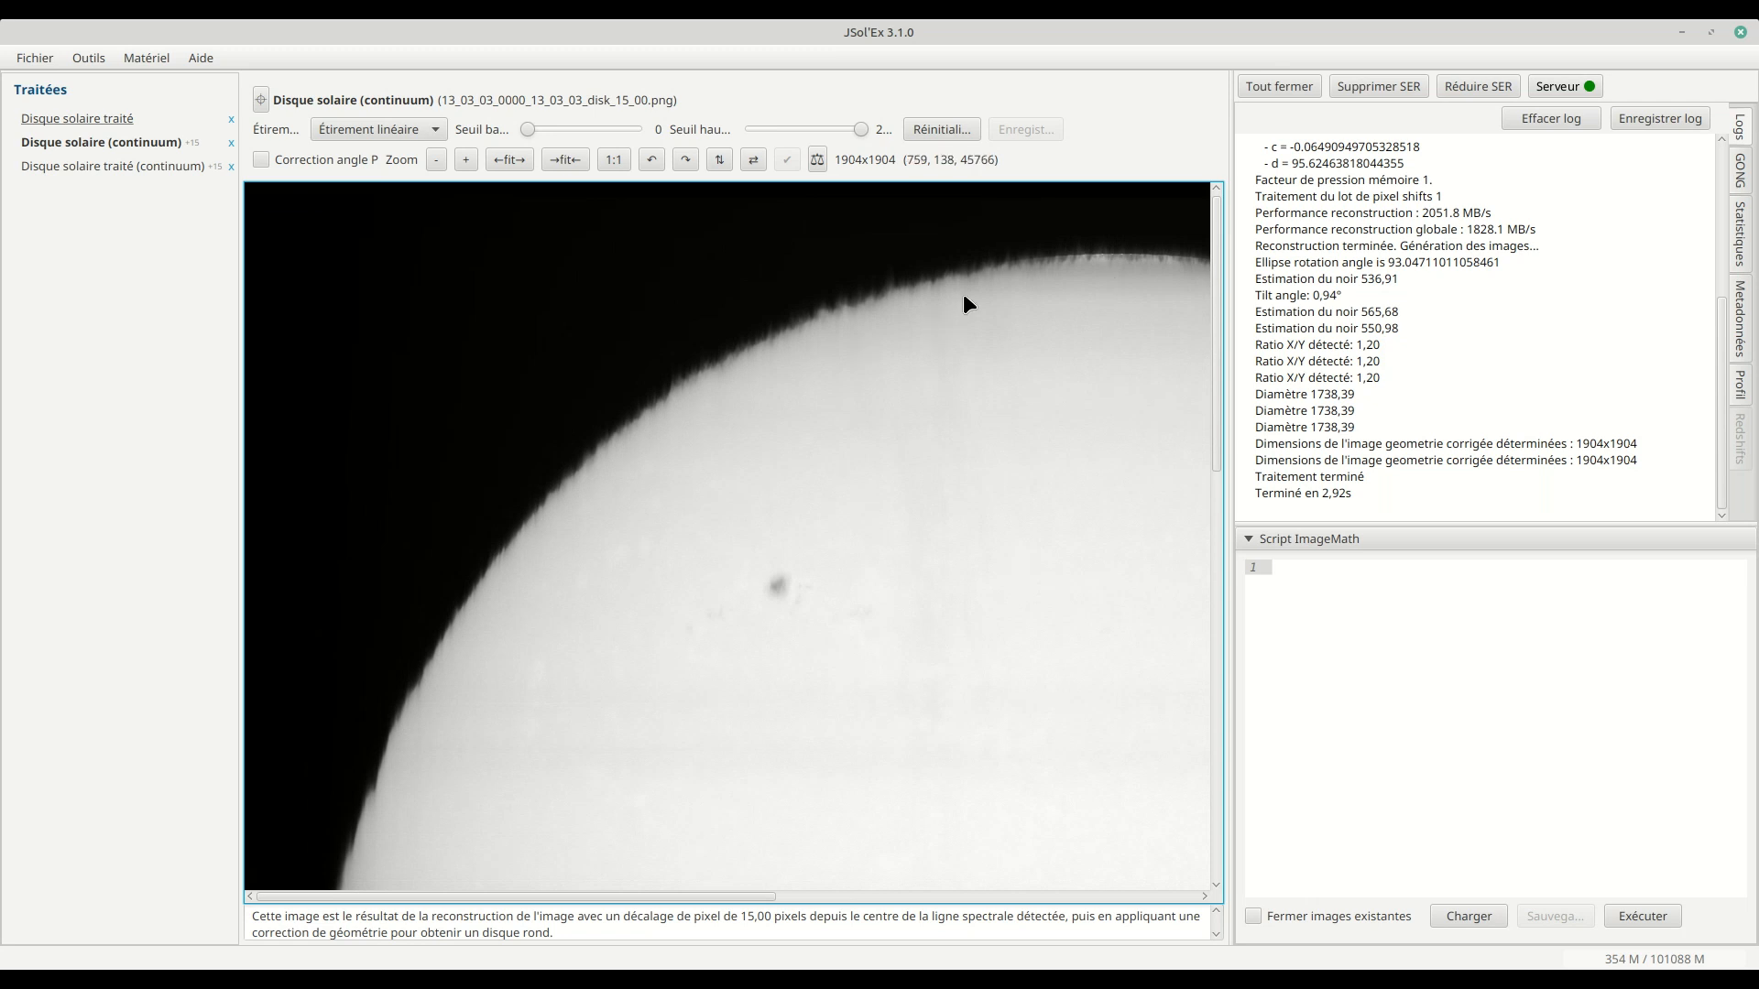
pyautogui.moveTo(440, 705); pyautogui.dragTo(472, 392)
pyautogui.moveTo(502, 693); pyautogui.dragTo(423, 343)
pyautogui.moveTo(844, 665); pyautogui.dragTo(412, 514)
pyautogui.moveTo(1077, 316); pyautogui.dragTo(822, 494)
pyautogui.moveTo(812, 350); pyautogui.dragTo(804, 643)
pyautogui.moveTo(856, 263); pyautogui.dragTo(885, 691)
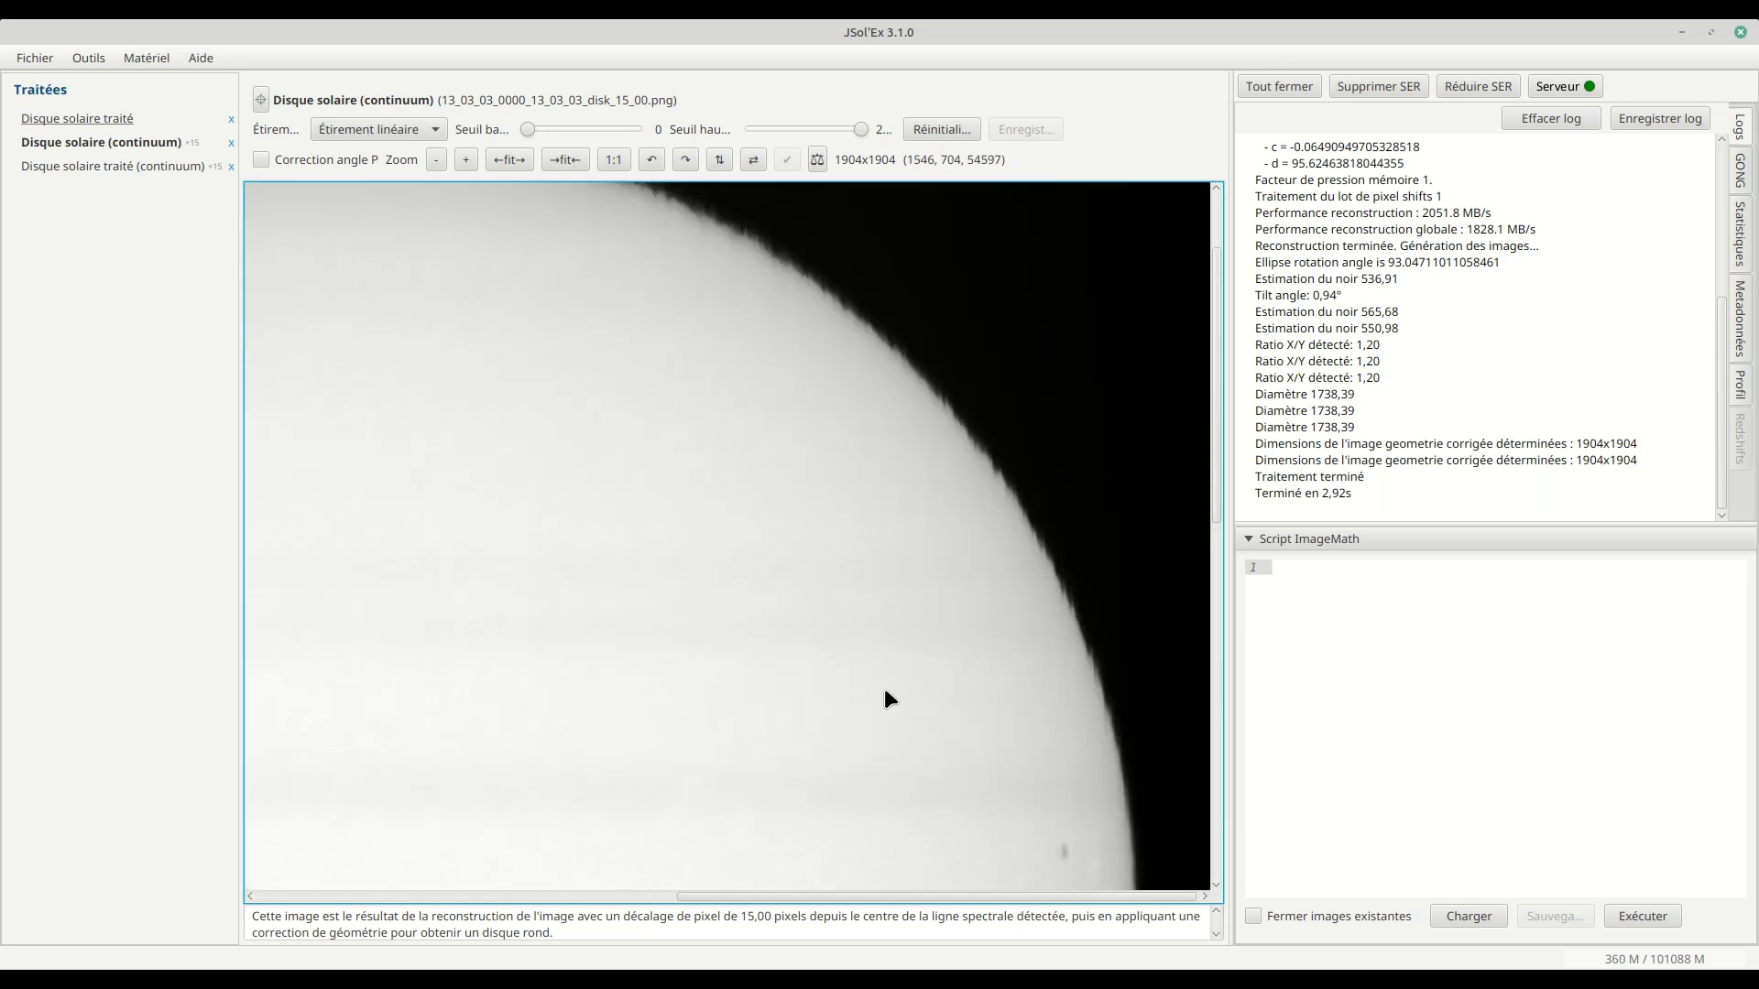
pyautogui.click(117, 176)
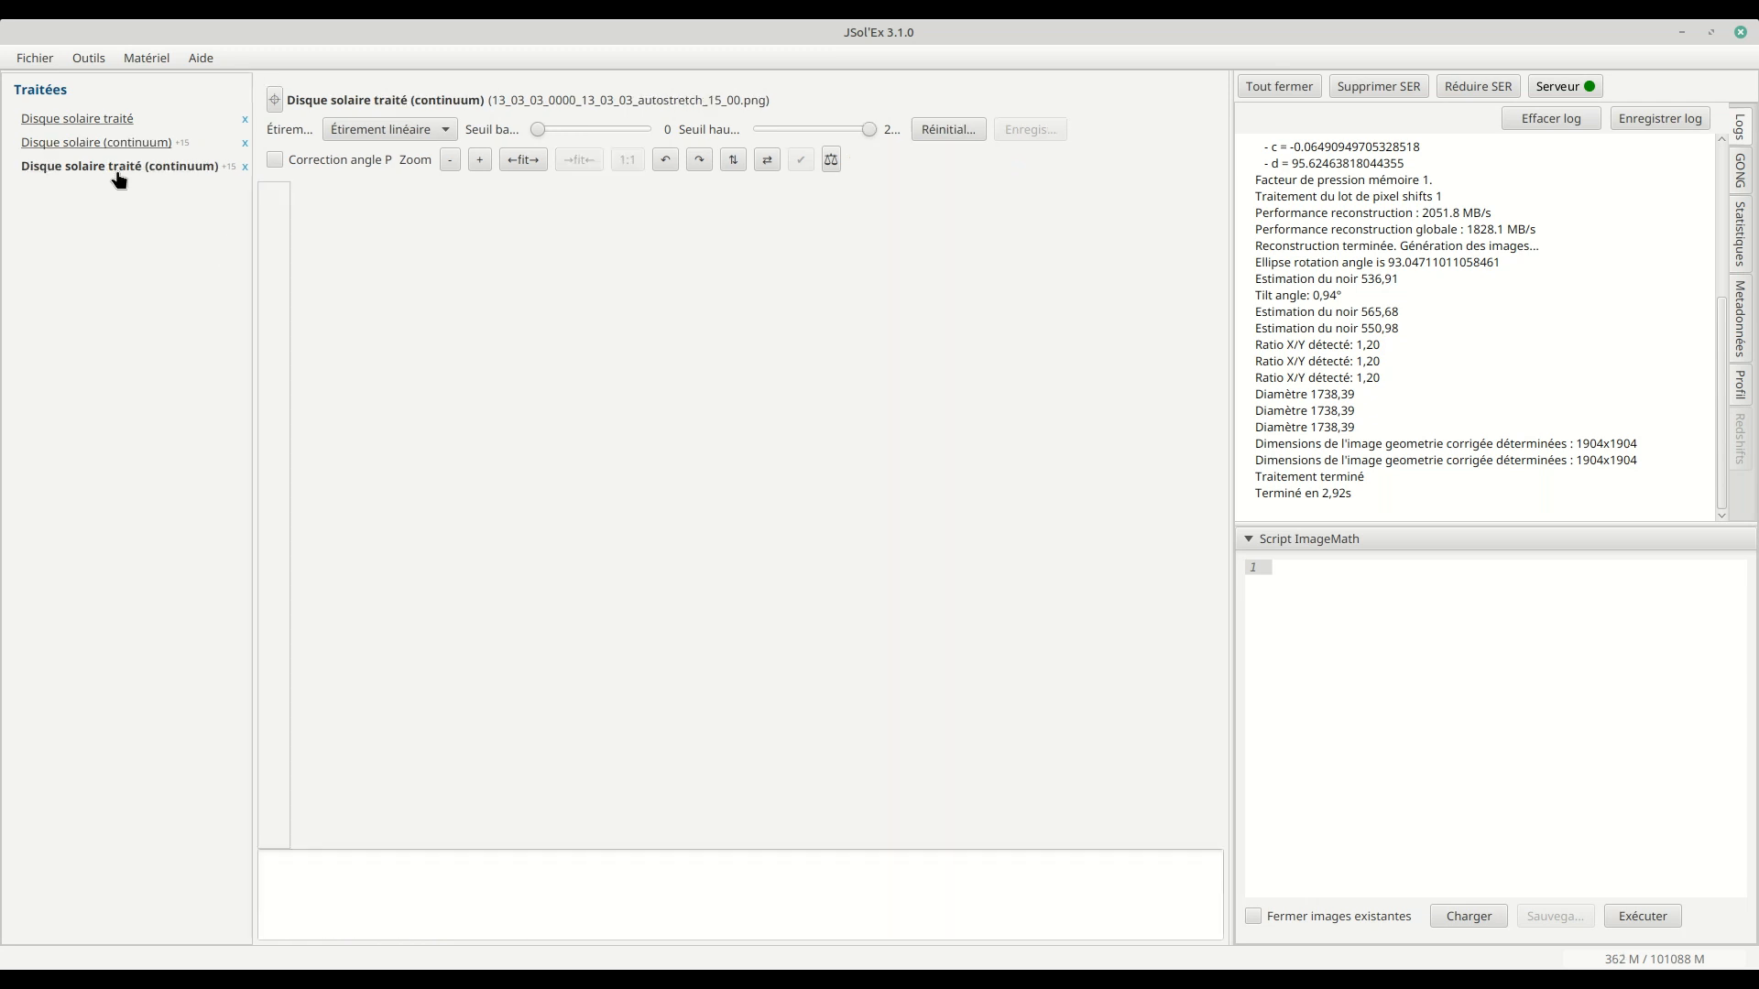
pyautogui.click(107, 147)
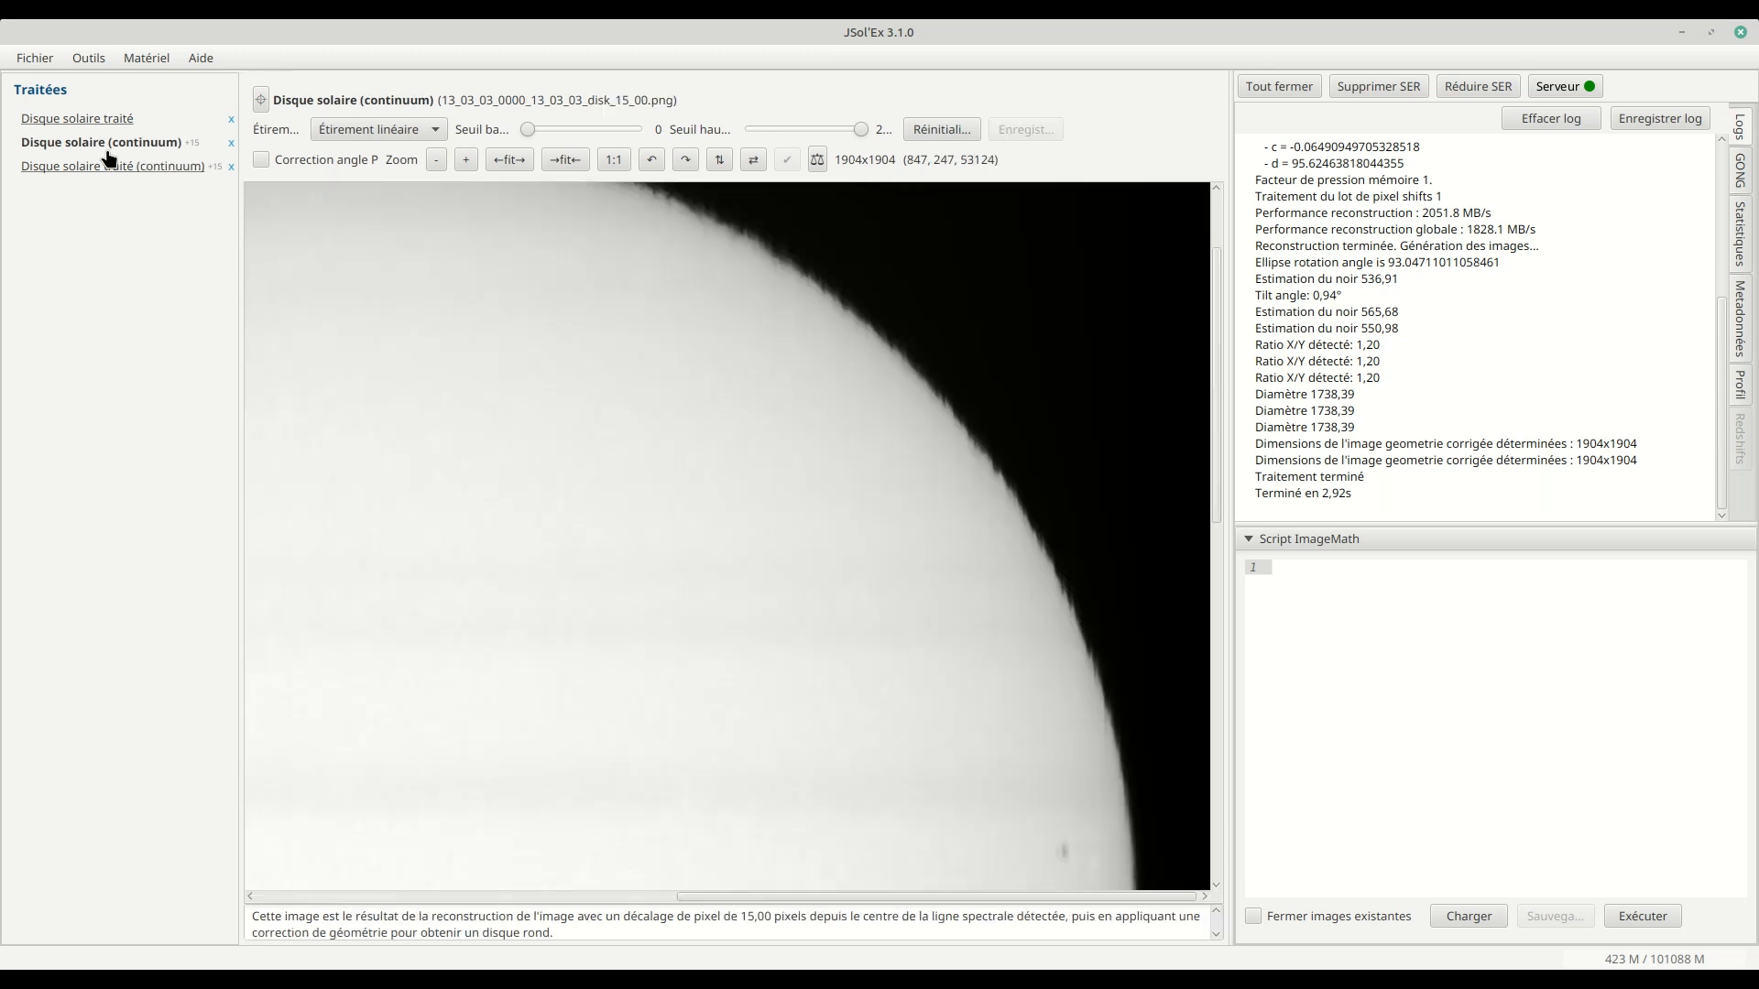
# - Reprocess the recent file 13_03_03.ser with jagged-edge correction enabled, adding the geometry-corrected images to the custom selection
pyautogui.click(35, 58)
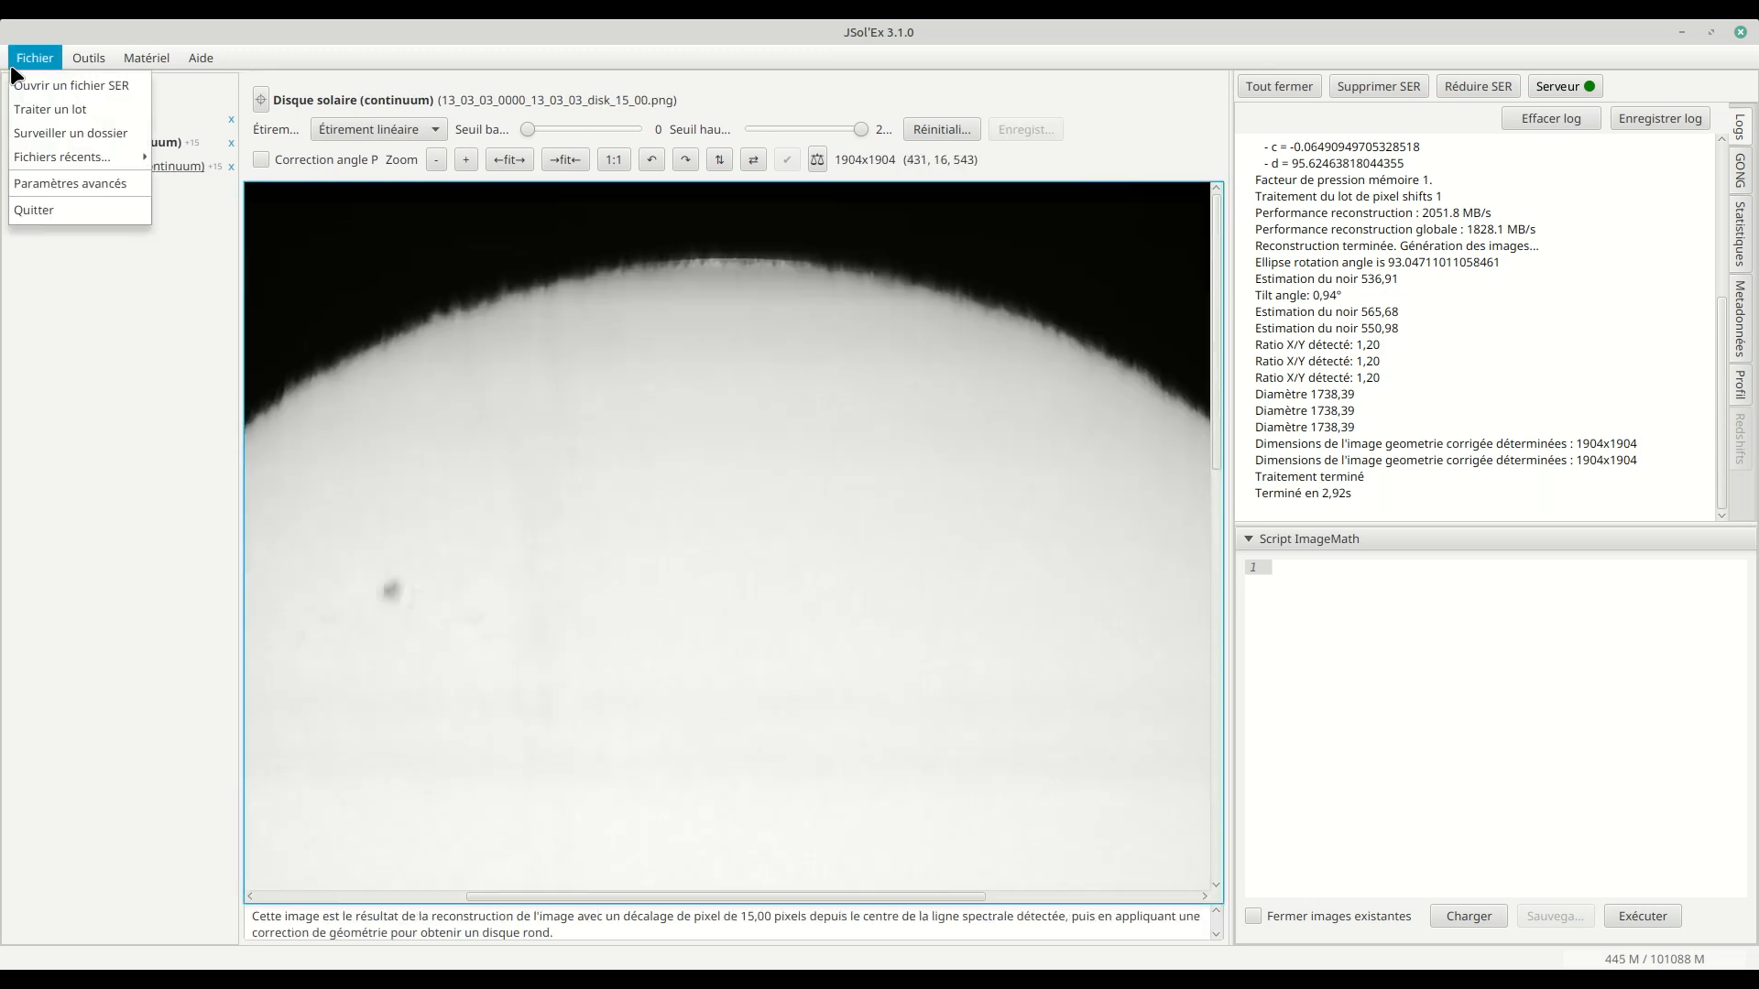
pyautogui.moveTo(62, 157)
pyautogui.click(269, 167)
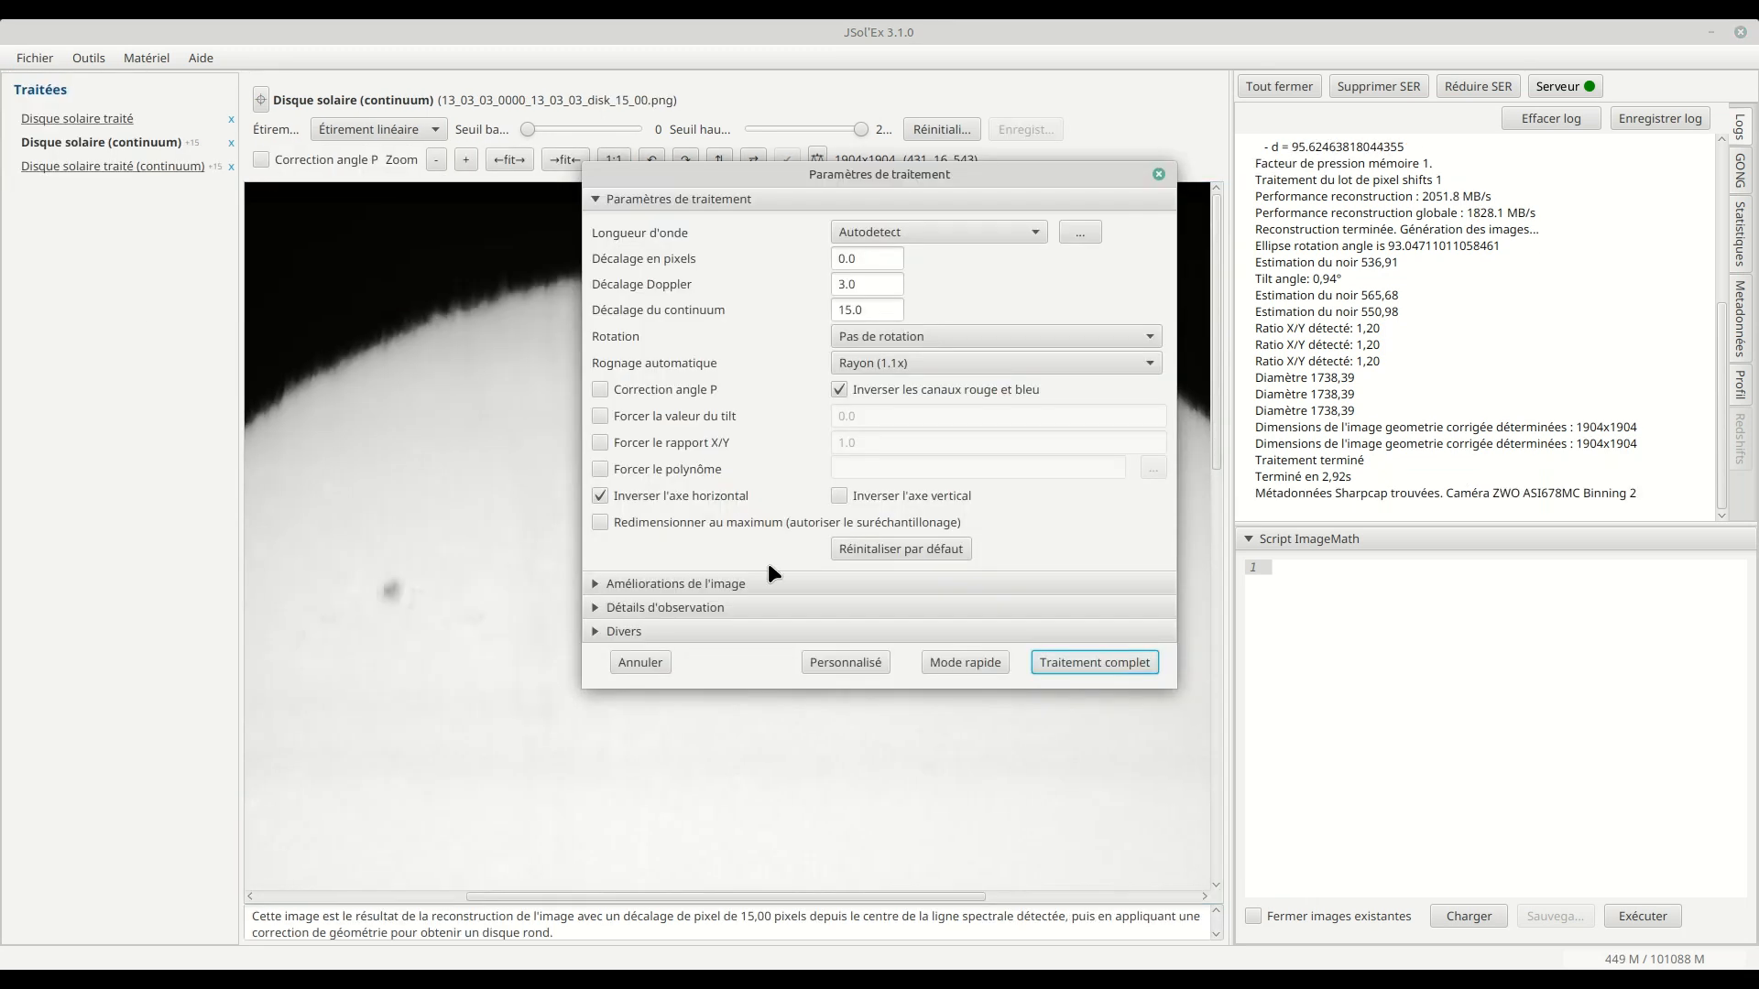
pyautogui.click(609, 584)
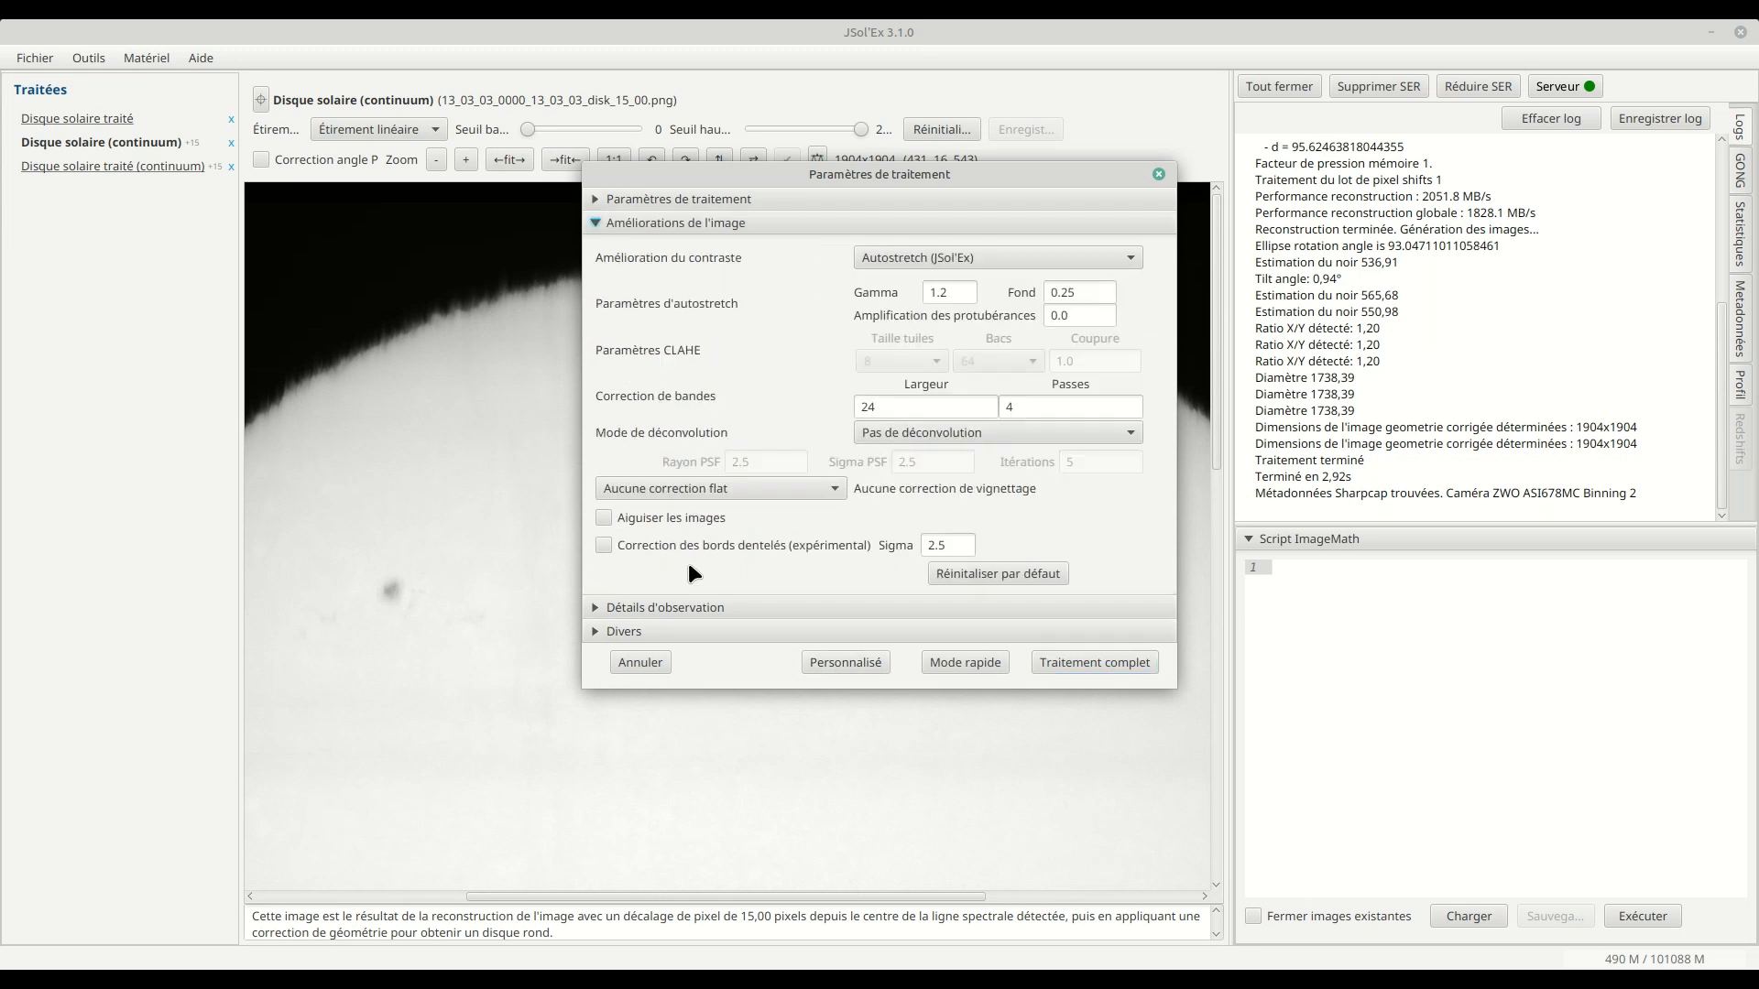
pyautogui.click(830, 672)
pyautogui.click(711, 325)
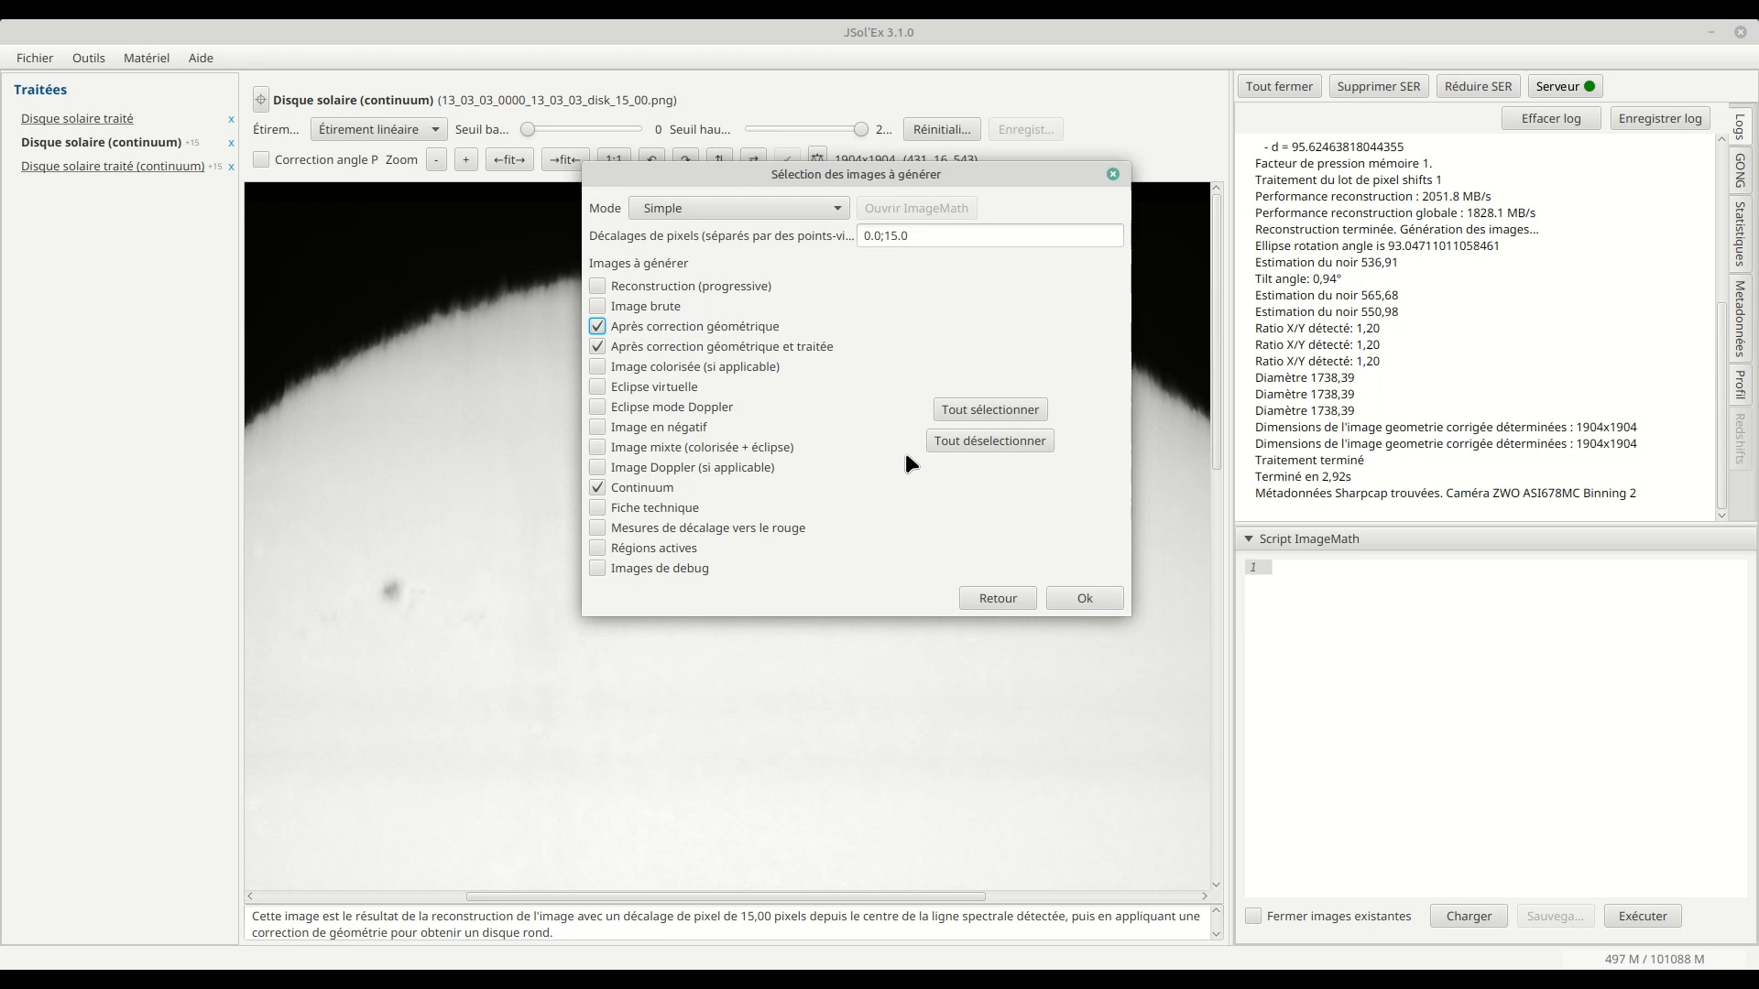
pyautogui.click(1089, 601)
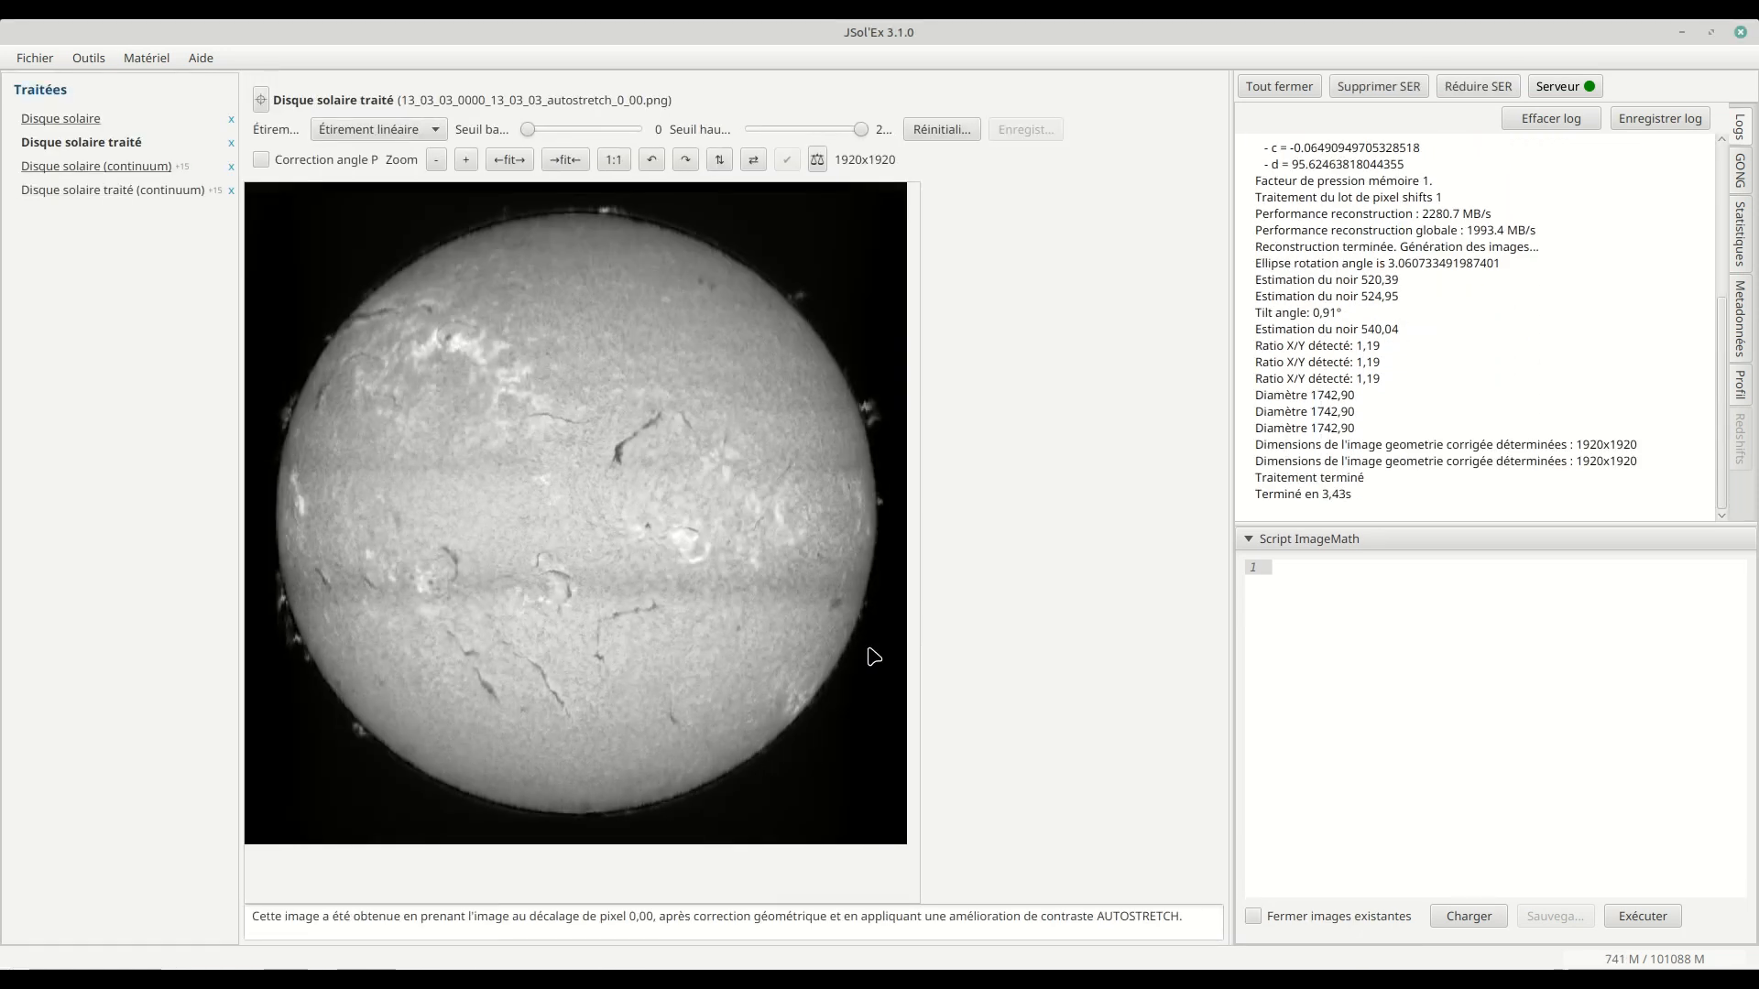
# - Examine the limb of the corrected processed continuum disc and show the full unprocessed continuum disc
pyautogui.click(110, 190)
pyautogui.doubleClick(446, 357)
pyautogui.moveTo(814, 488); pyautogui.dragTo(361, 287)
pyautogui.moveTo(964, 503); pyautogui.dragTo(236, 243)
pyautogui.click(98, 167)
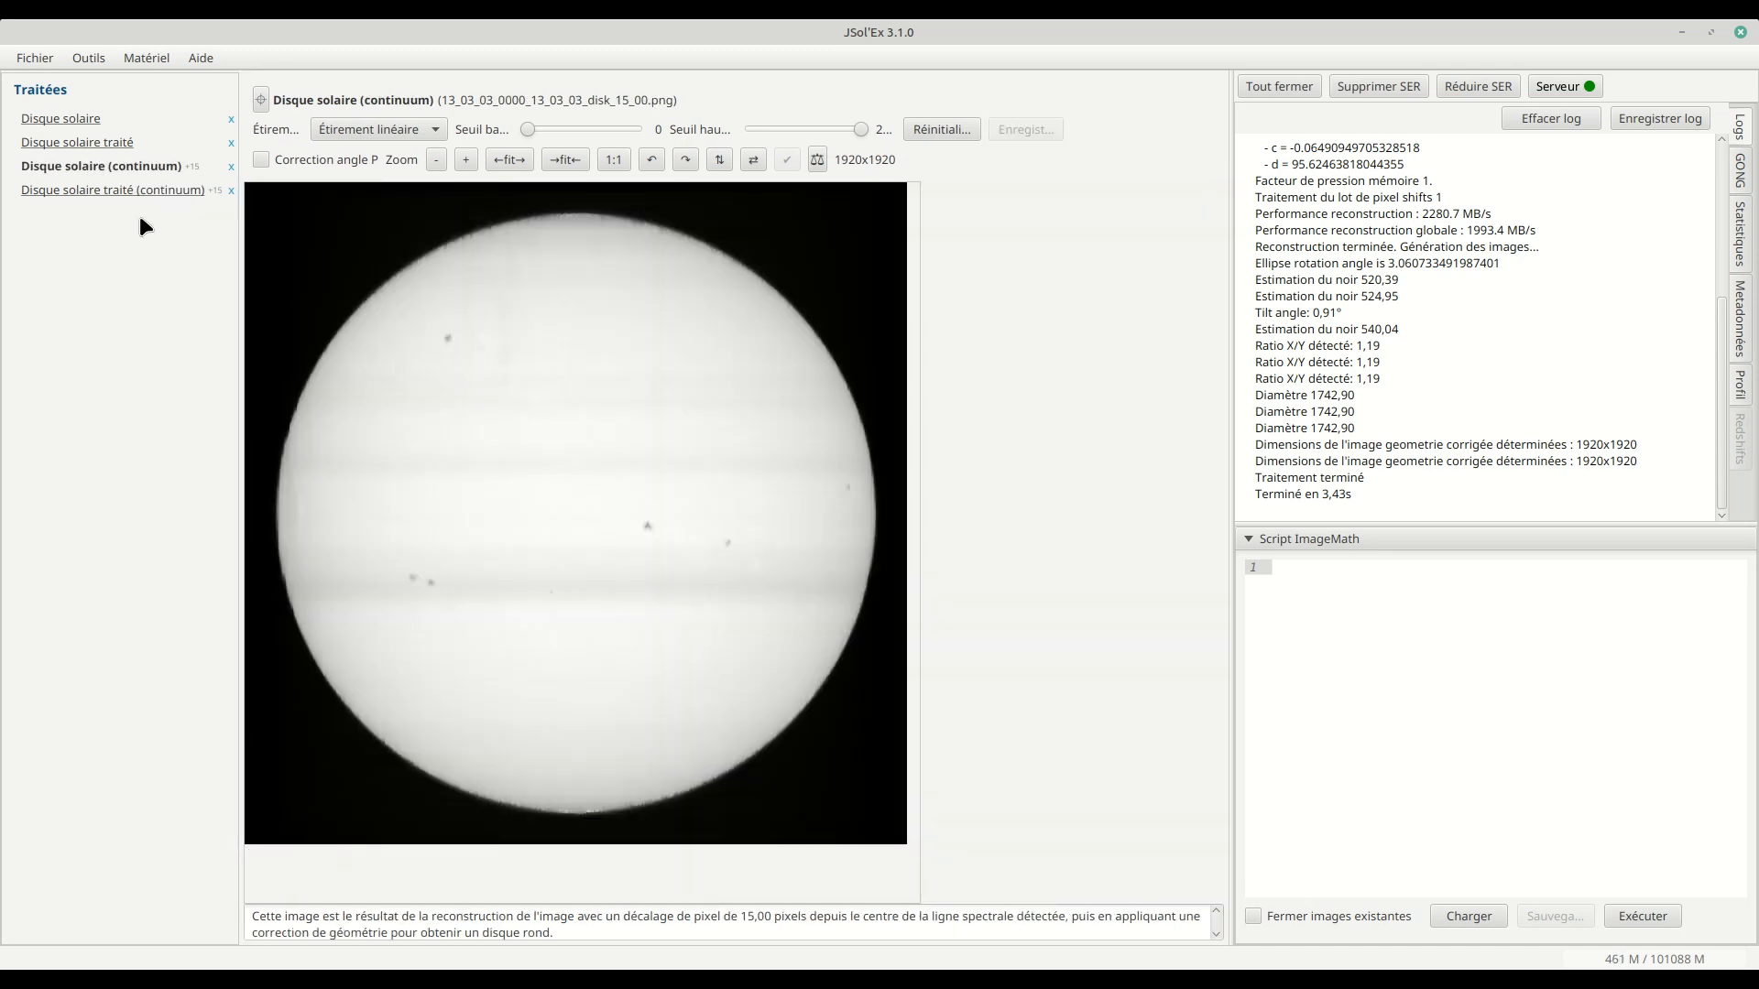
# - Open 13_03_03.ser in the video analyser and switch from the average image to individual frames
pyautogui.click(89, 58)
pyautogui.click(112, 85)
pyautogui.doubleClick(588, 201)
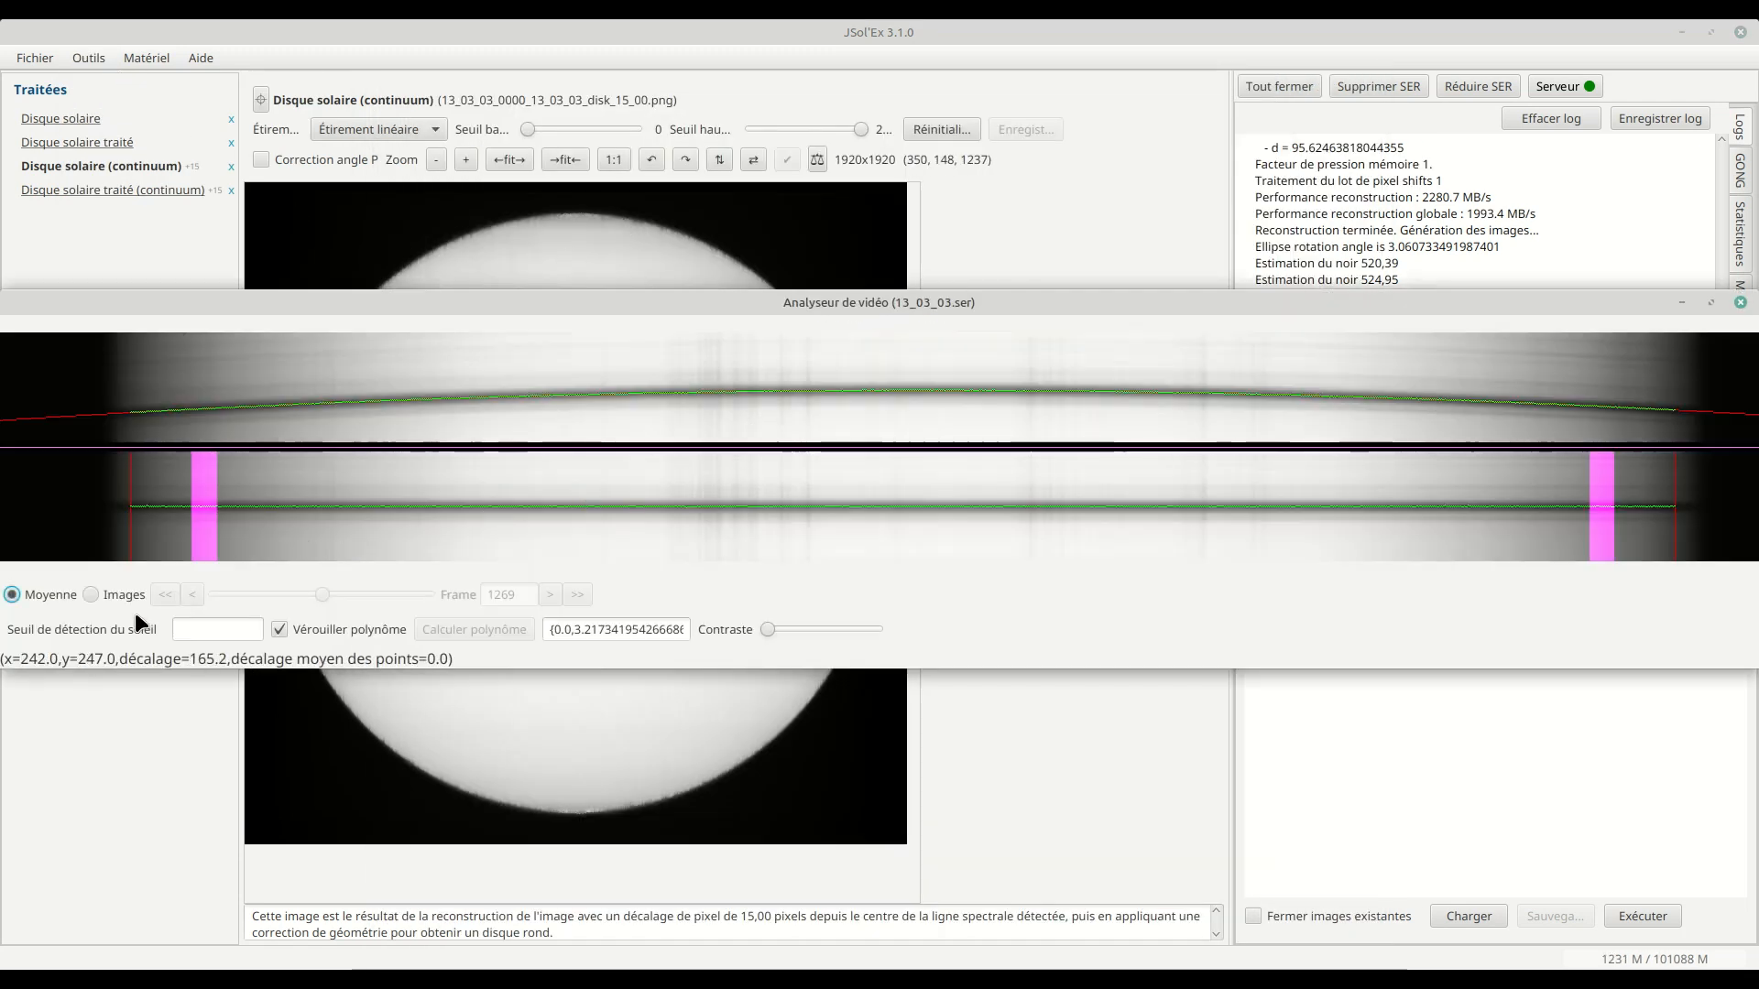
pyautogui.click(108, 595)
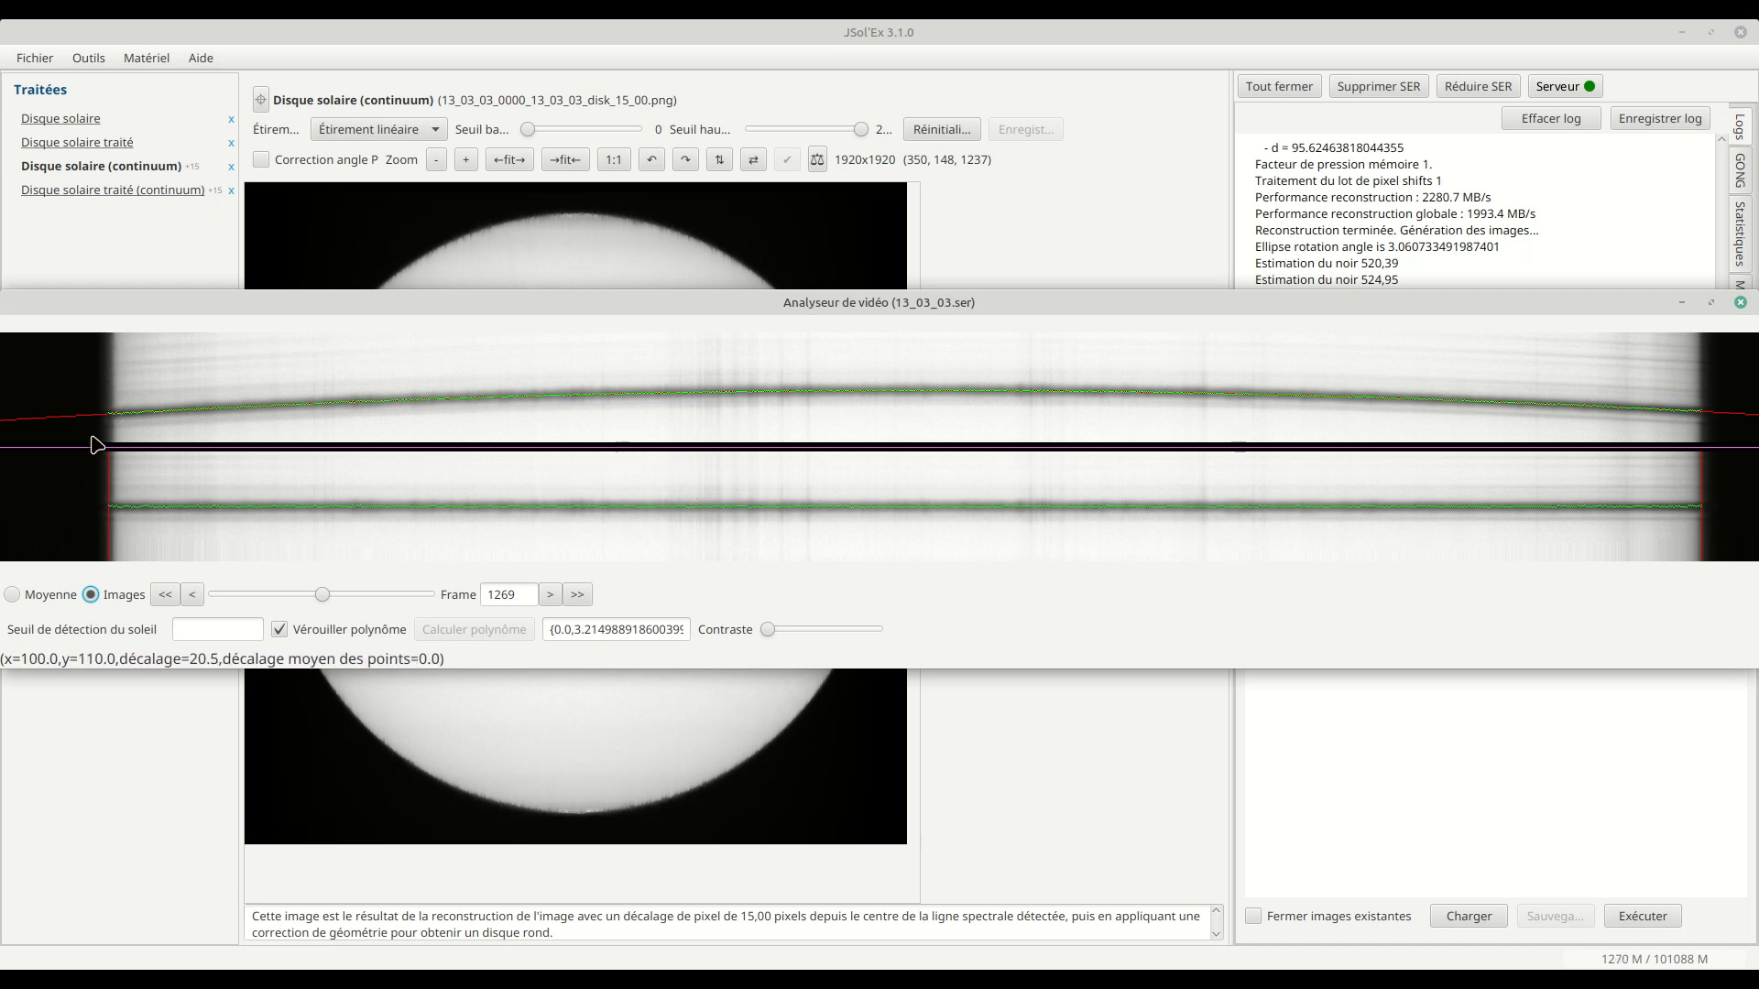
# - Inspect the detected solar edges from frame 1269 back to frame 1144 and at frame 1227, and close the video analyser
pyautogui.click(193, 597)
pyautogui.click(193, 596)
pyautogui.click(192, 597)
pyautogui.click(192, 596)
pyautogui.click(192, 597)
pyautogui.click(170, 595)
pyautogui.click(170, 595)
pyautogui.click(170, 596)
pyautogui.click(171, 596)
pyautogui.click(170, 595)
pyautogui.click(170, 595)
pyautogui.click(171, 595)
pyautogui.click(169, 595)
pyautogui.click(169, 596)
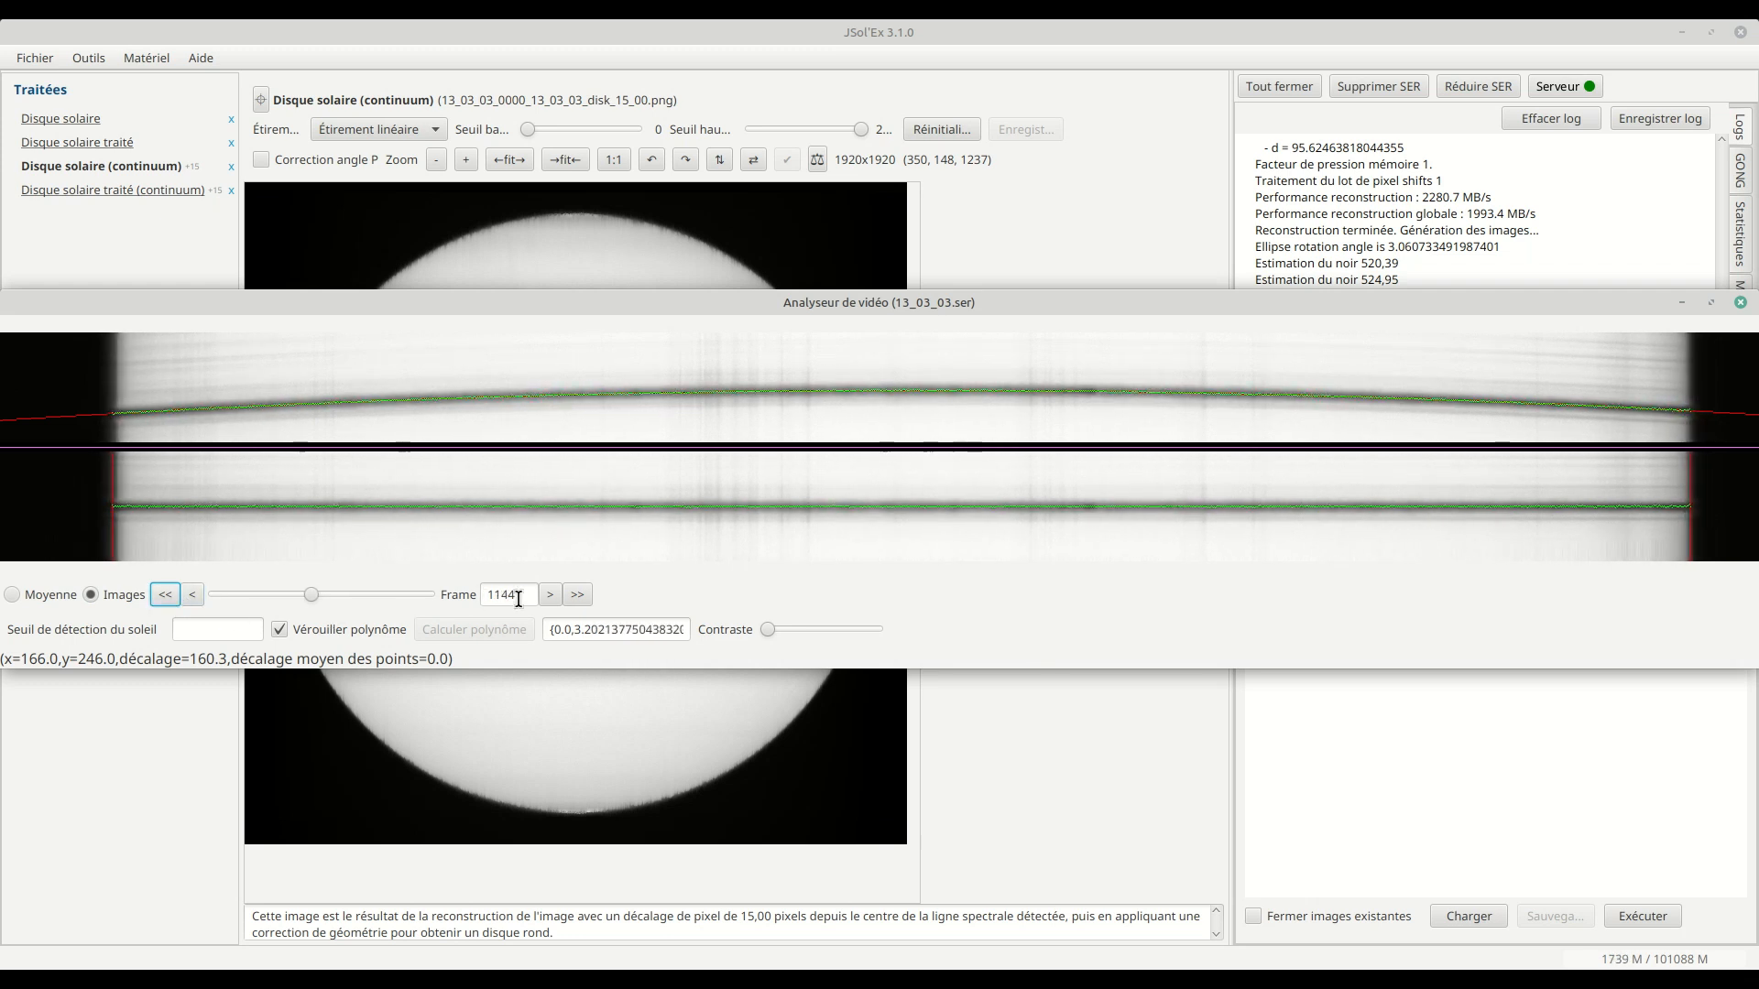
pyautogui.moveTo(314, 595)
pyautogui.mouseDown()
pyautogui.moveTo(289, 598)
pyautogui.moveTo(322, 599)
pyautogui.mouseUp()
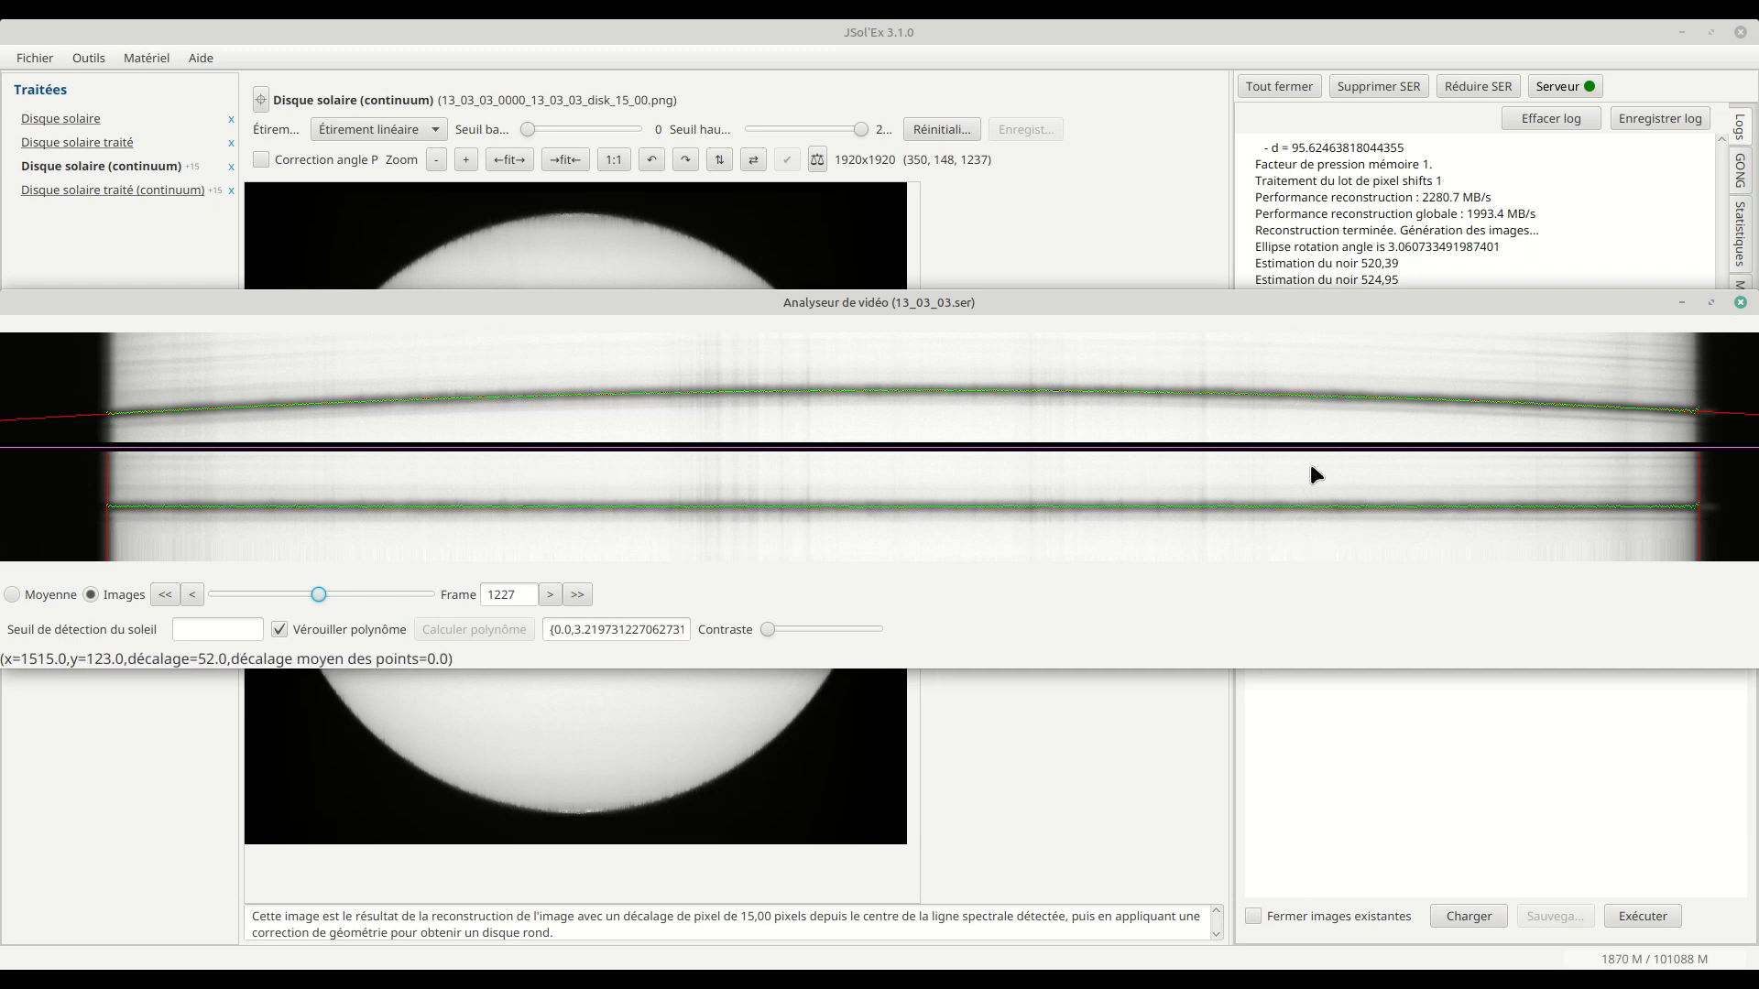
pyautogui.click(1741, 304)
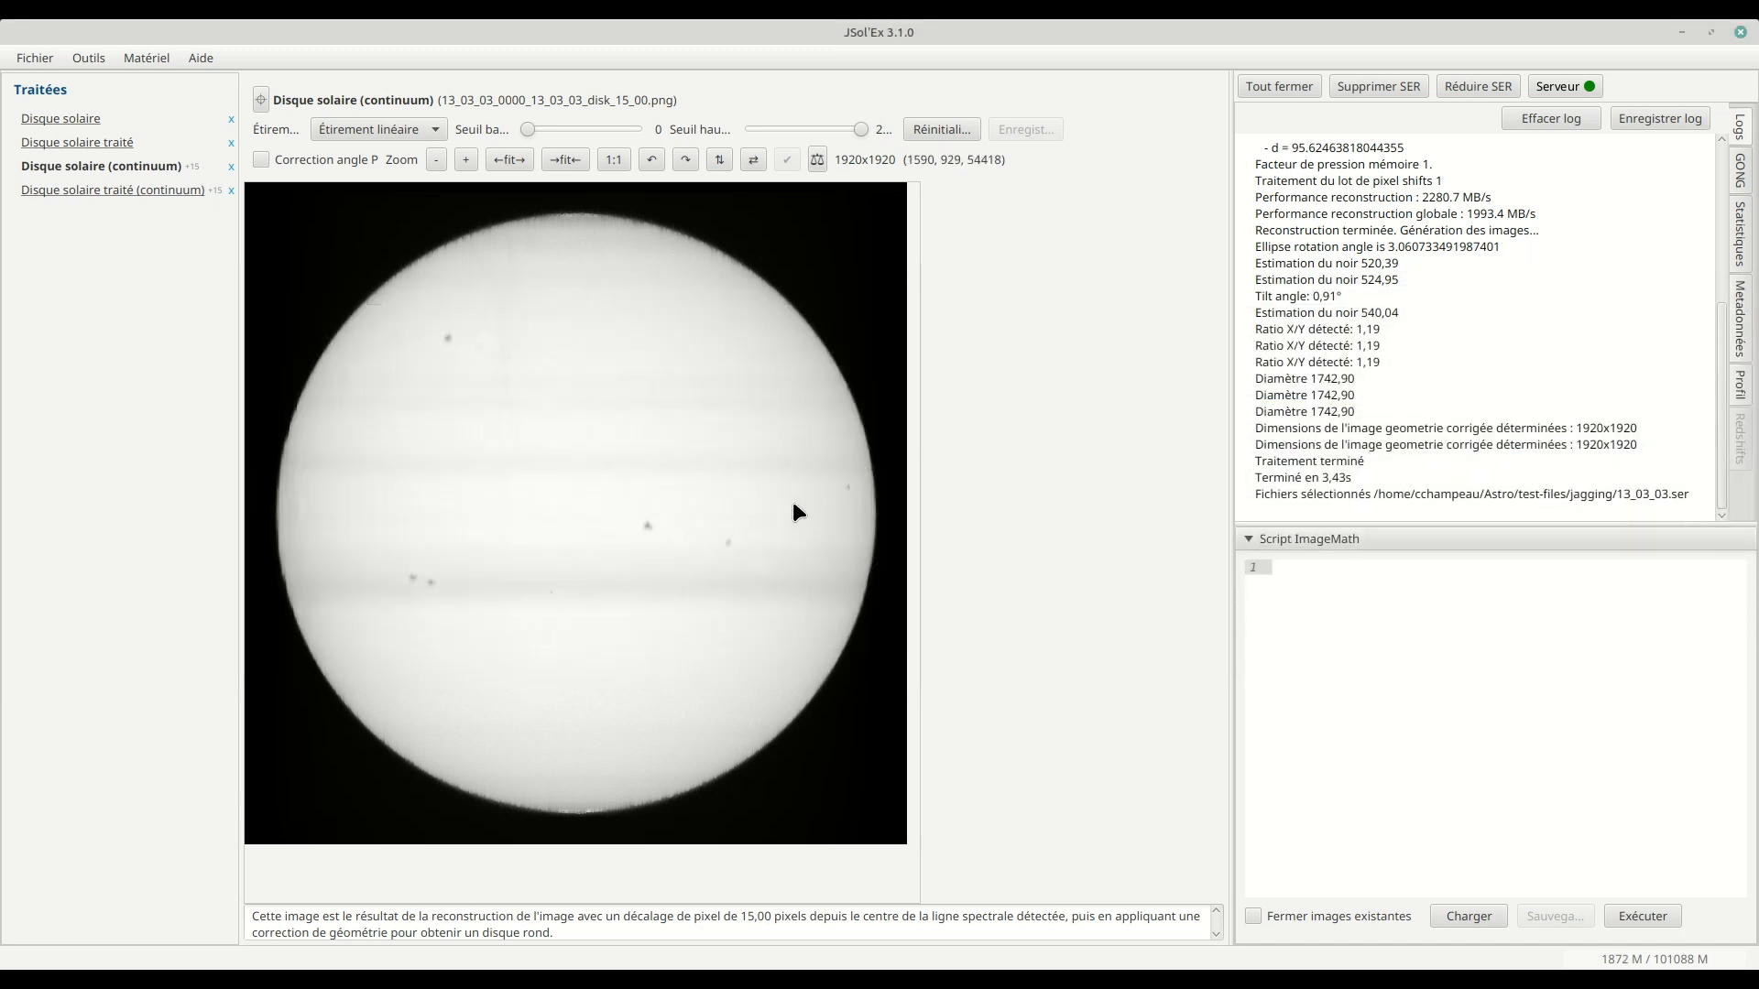
pyautogui.click(36, 59)
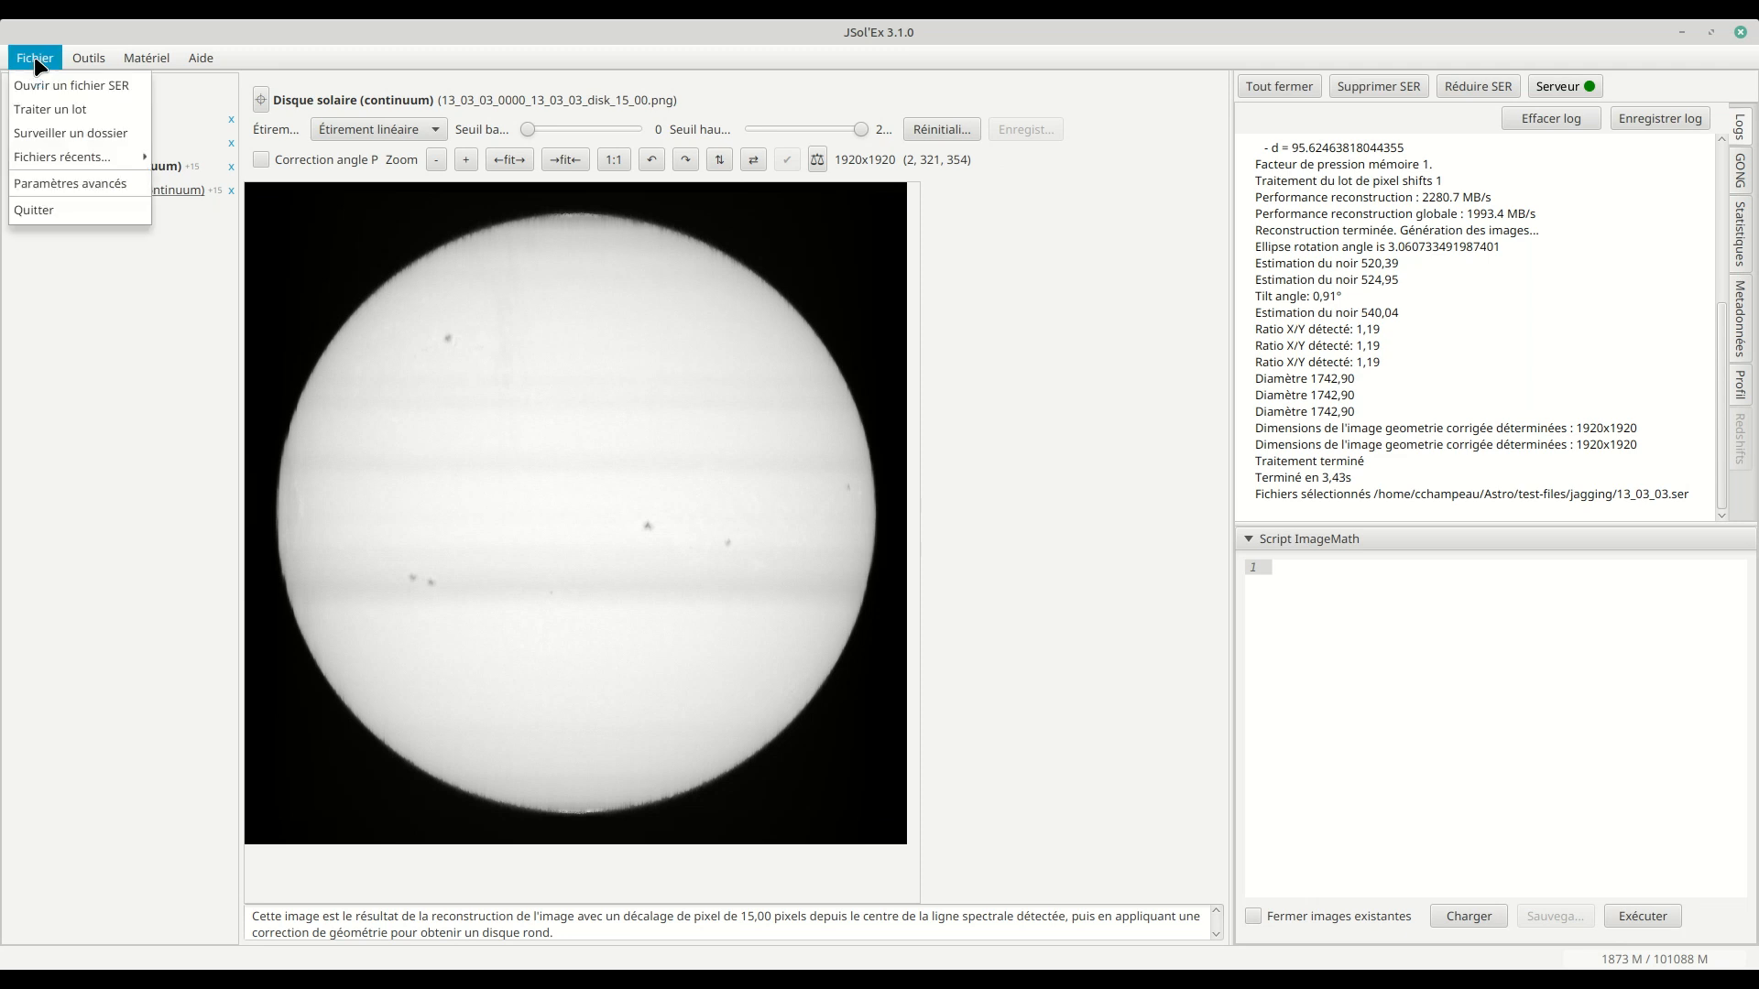
pyautogui.click(1178, 305)
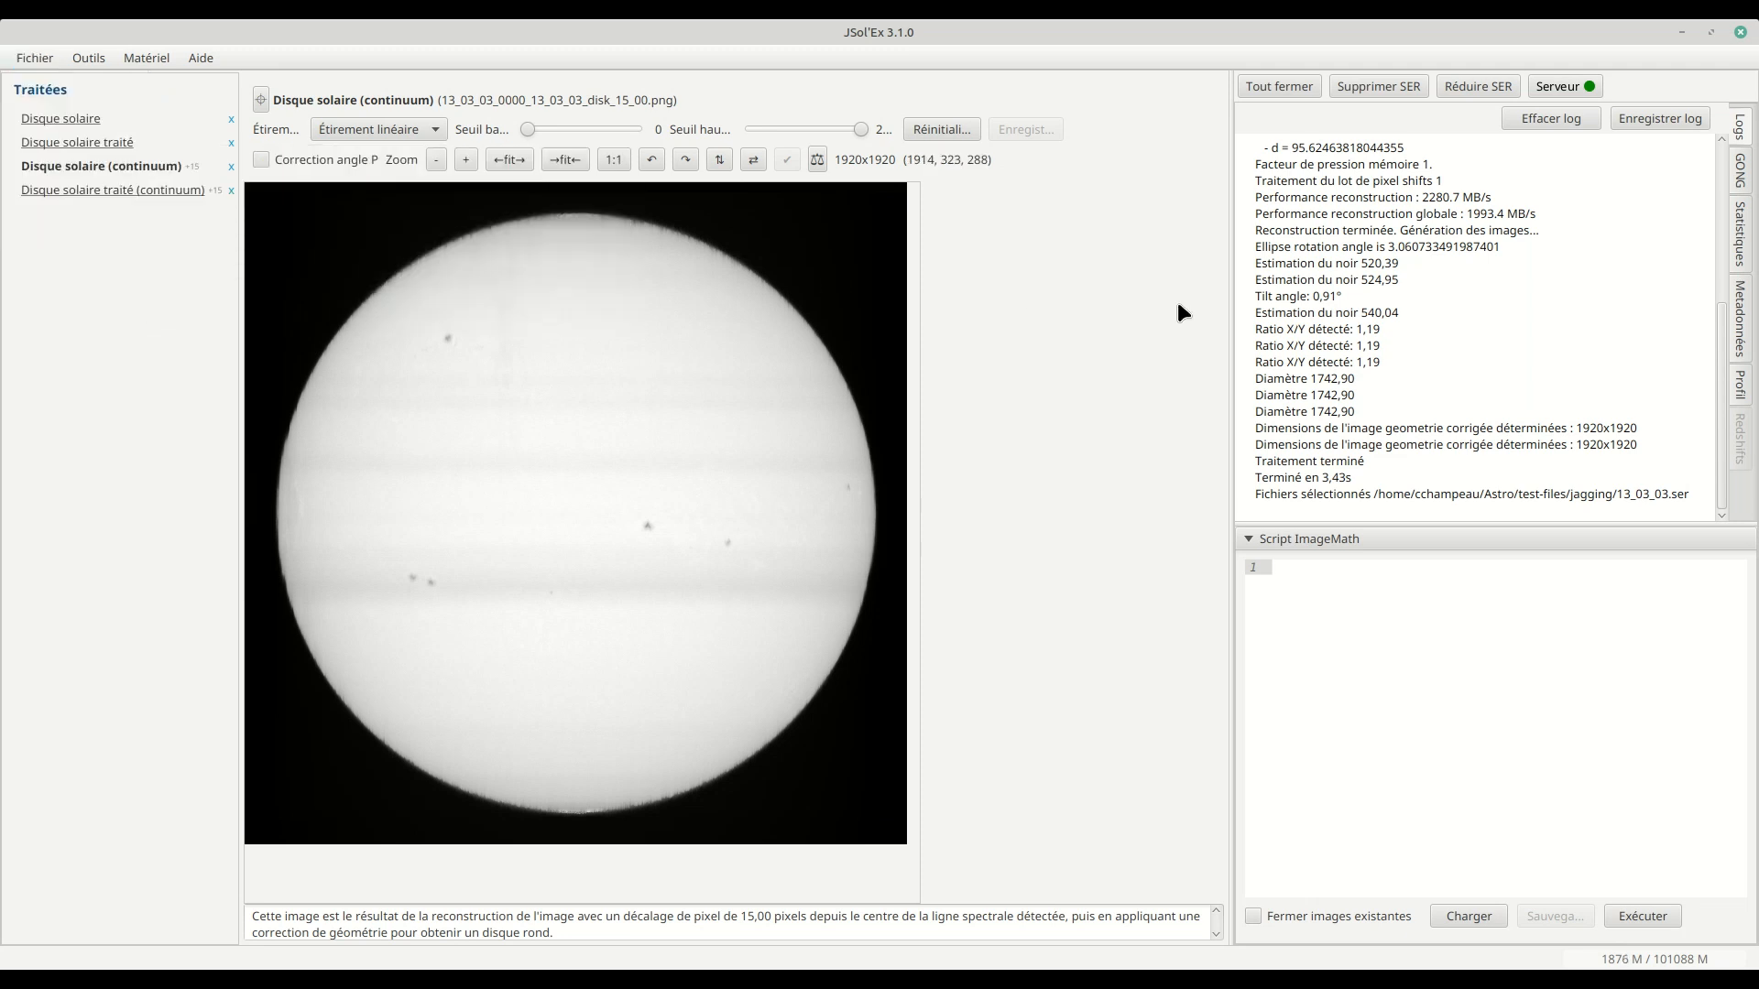